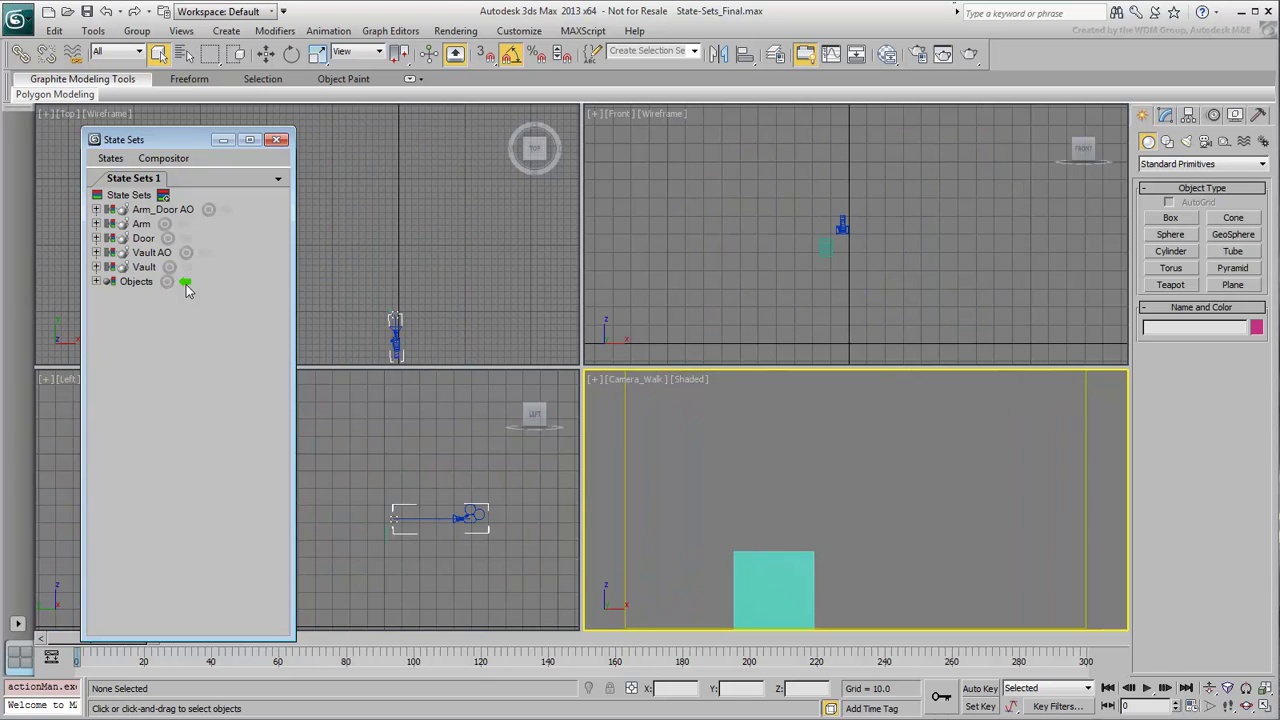
Make the Vault, Door, Arm, Vault and Vault AO states current in turn to preview what each one displays
click(187, 267)
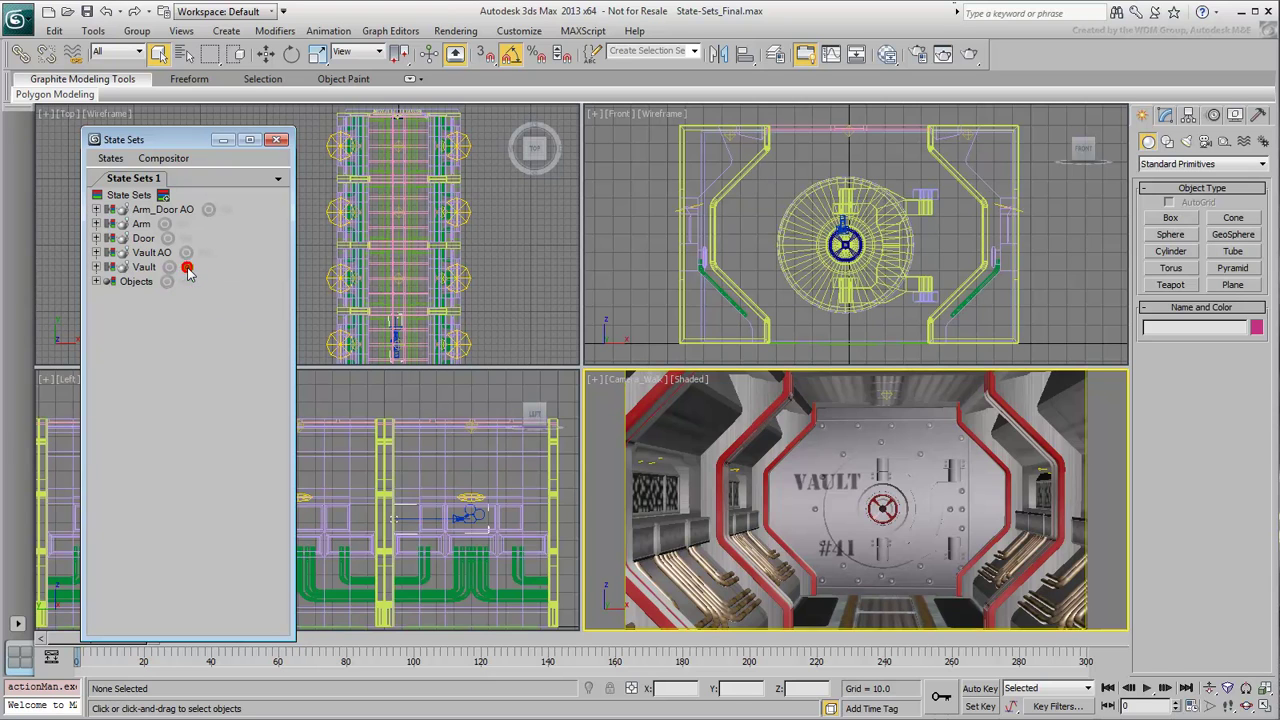
click(188, 240)
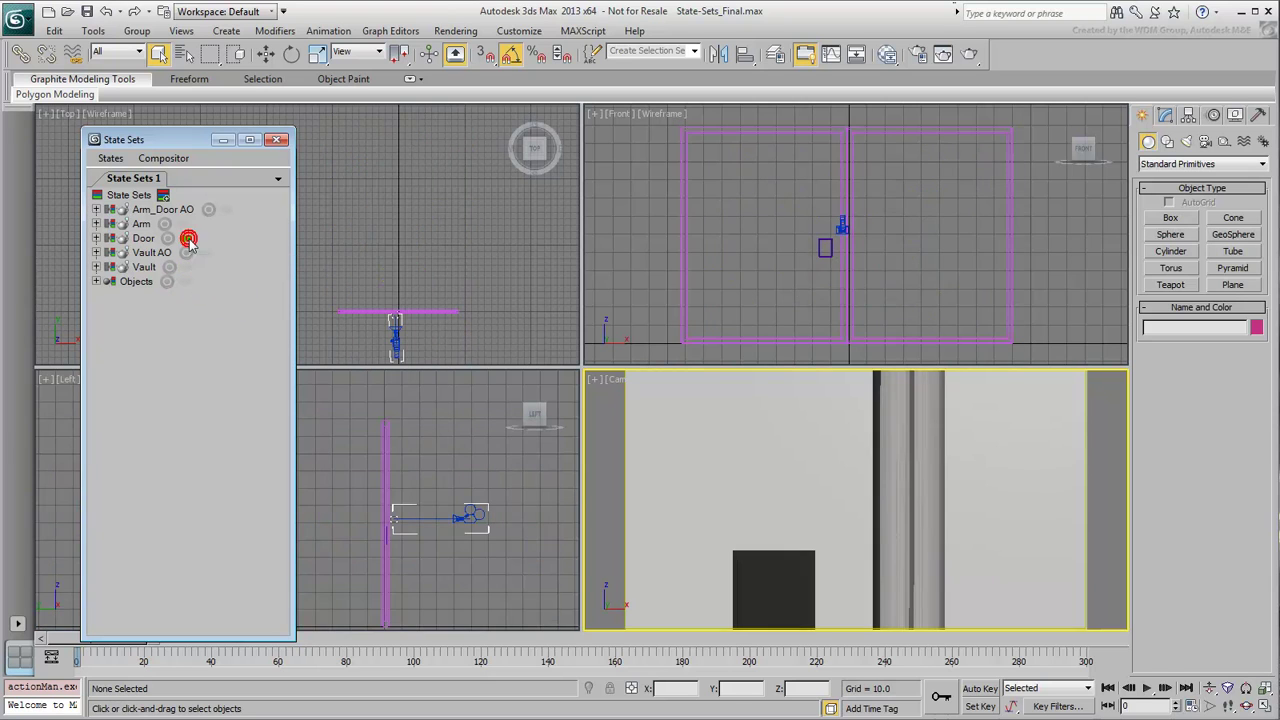
click(184, 225)
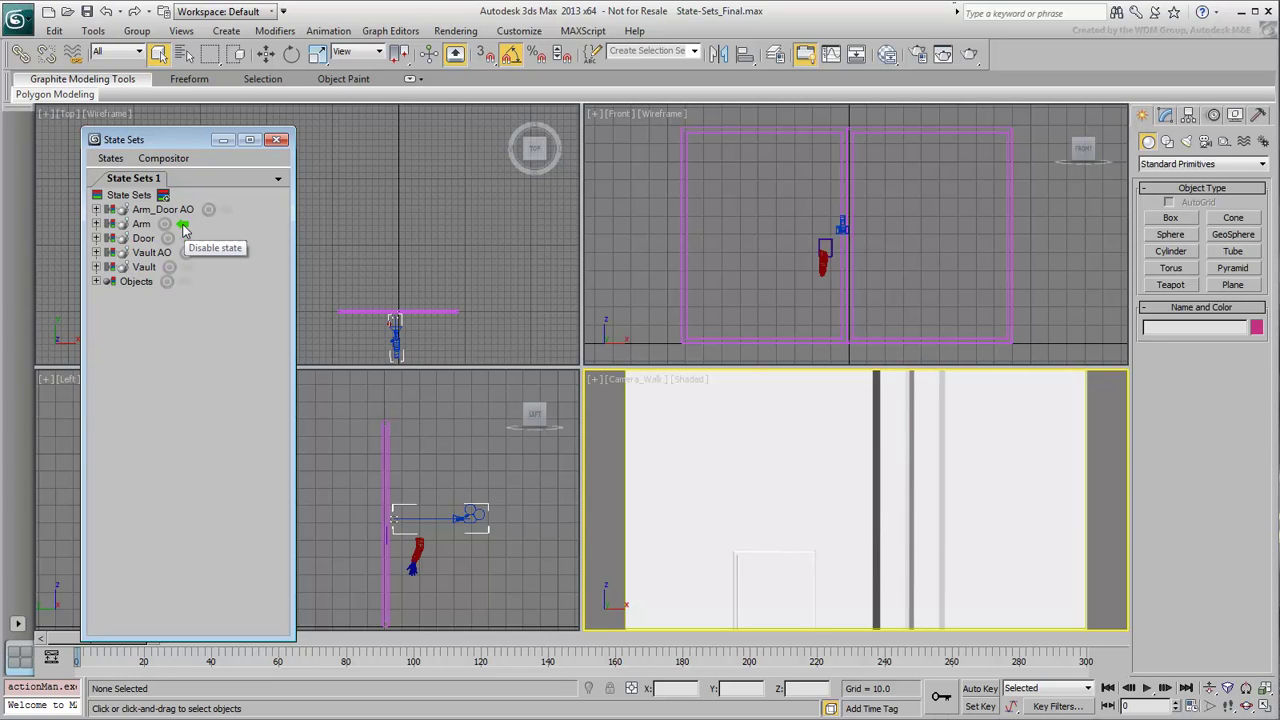
click(188, 267)
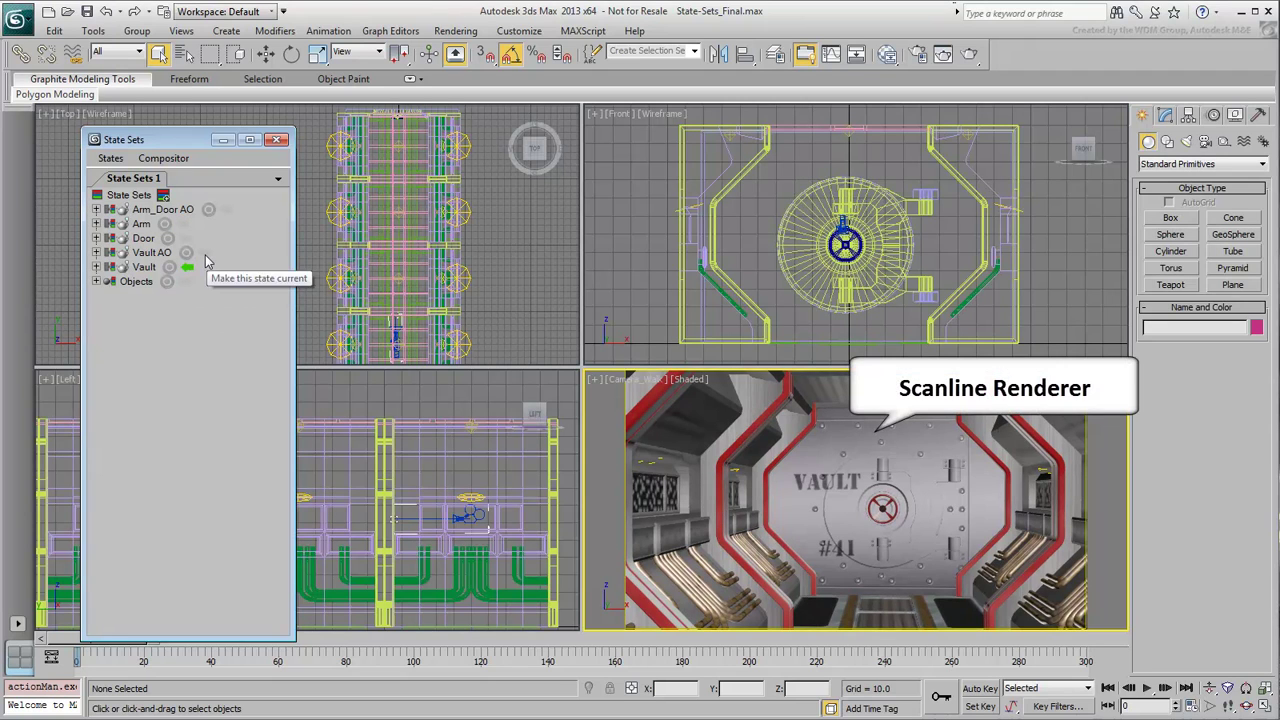
click(204, 253)
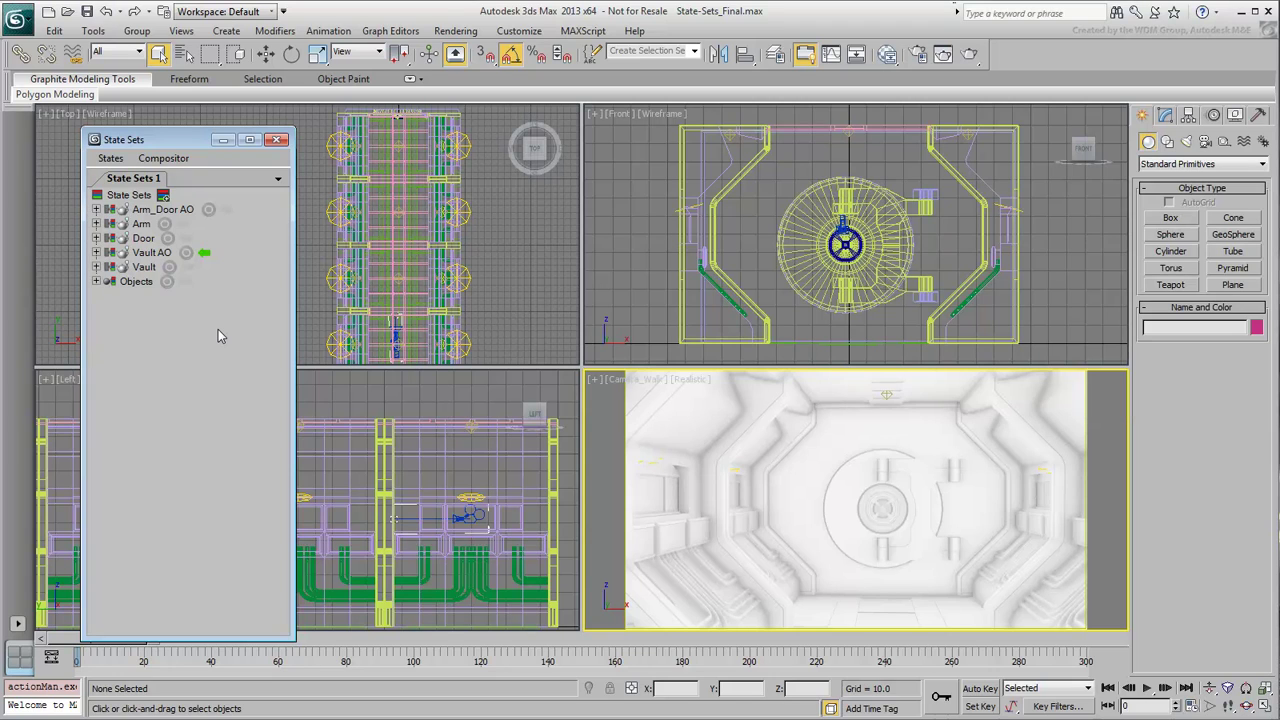
Make the Vault state current once more, then disable it and close the State Sets window
click(189, 270)
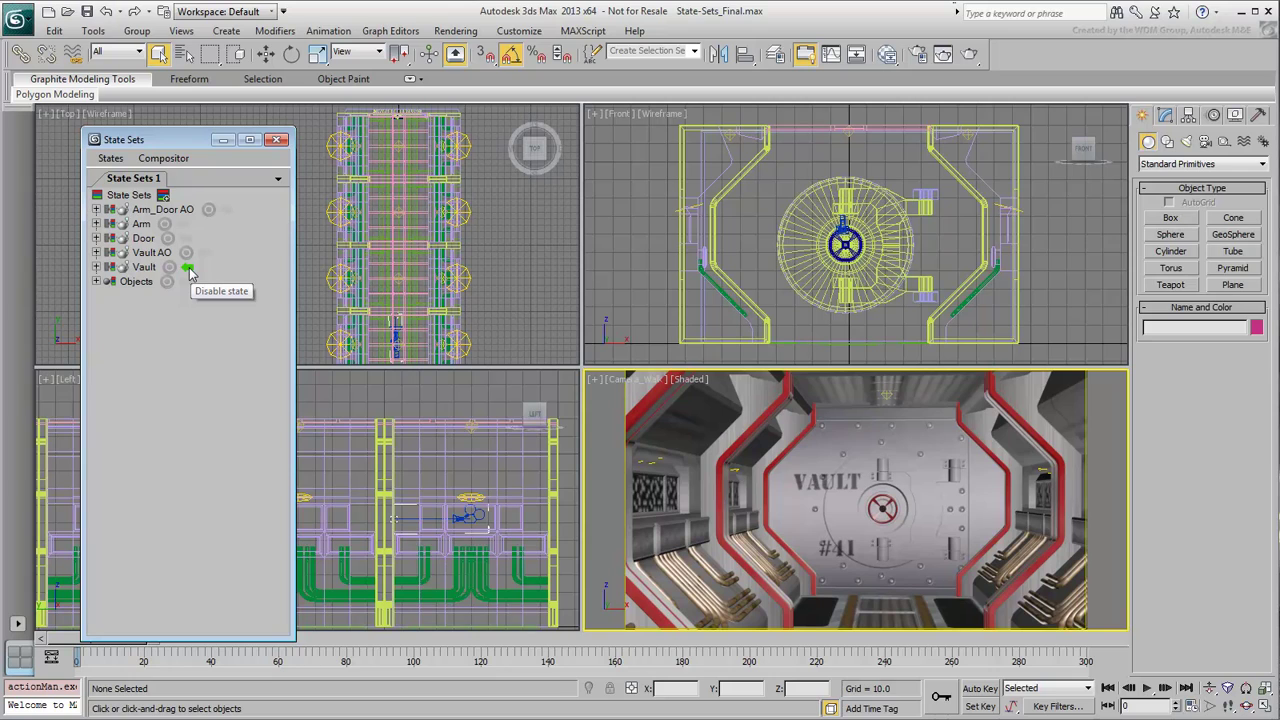
click(189, 270)
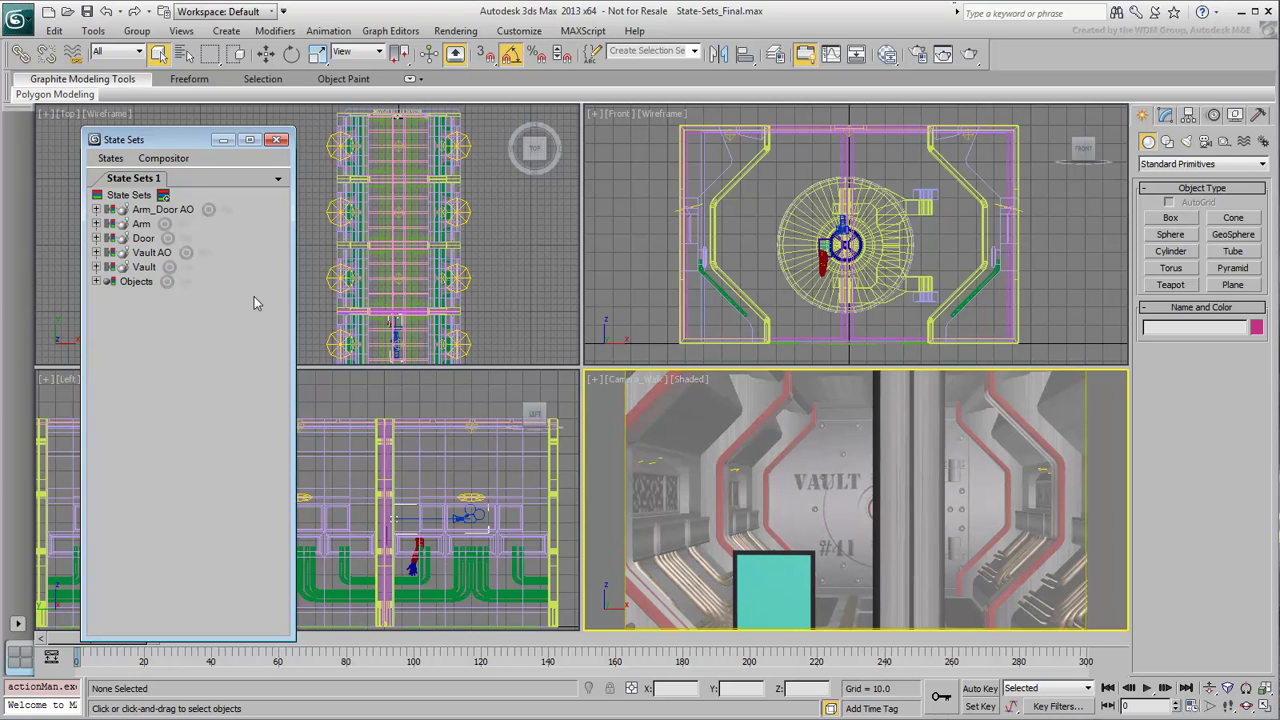
click(278, 140)
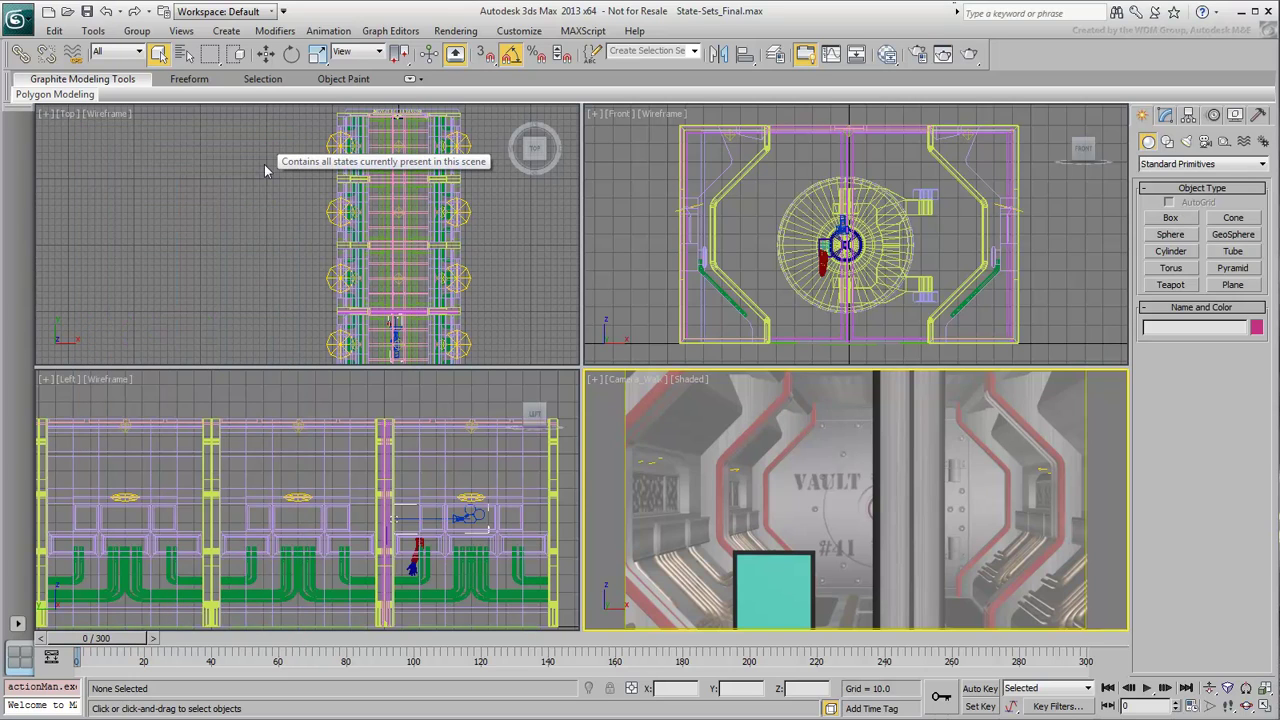
Open the recent scene State-Sets_Start.max and scrub through its camera animation, ending back at frame 0
click(14, 21)
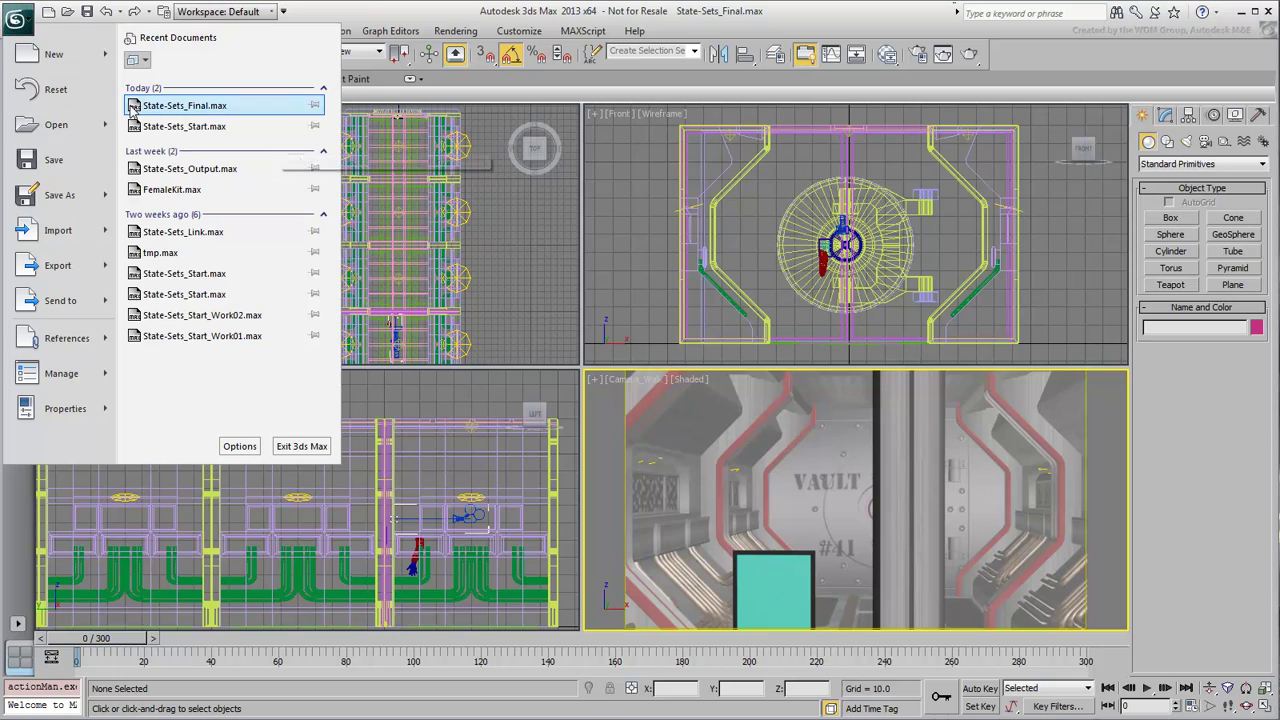
click(232, 128)
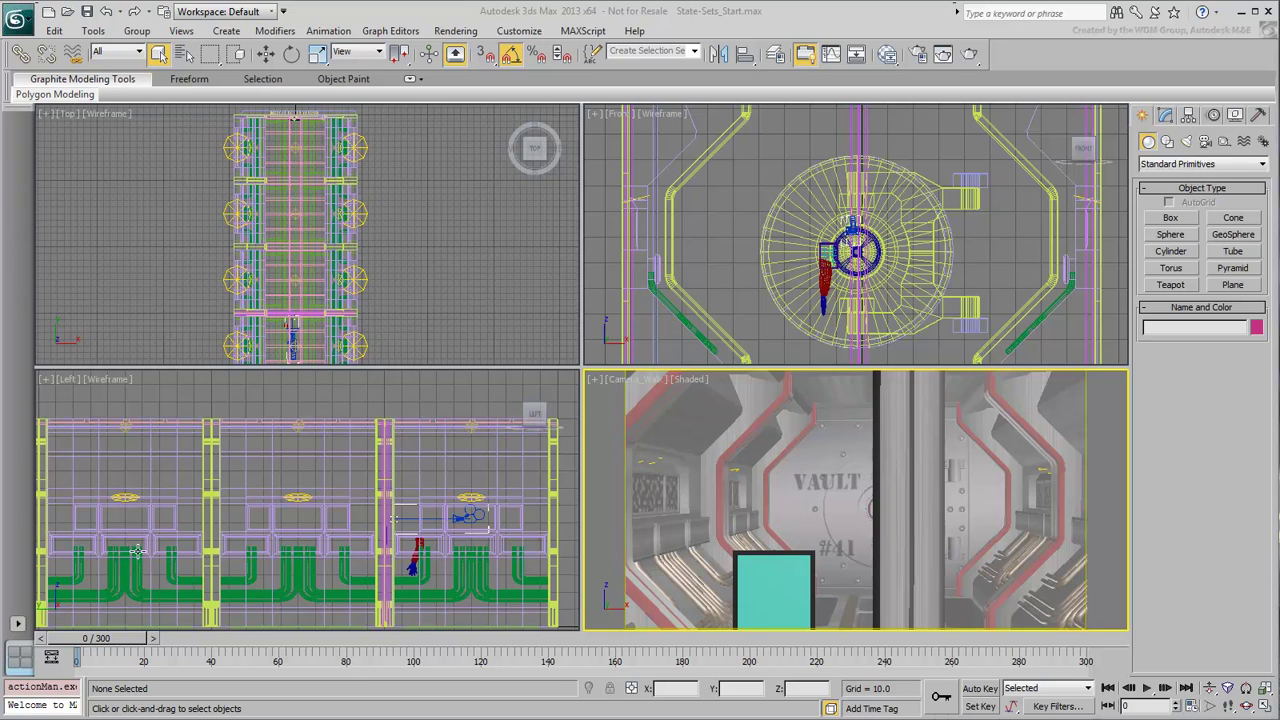
drag(88, 638, 3, 658)
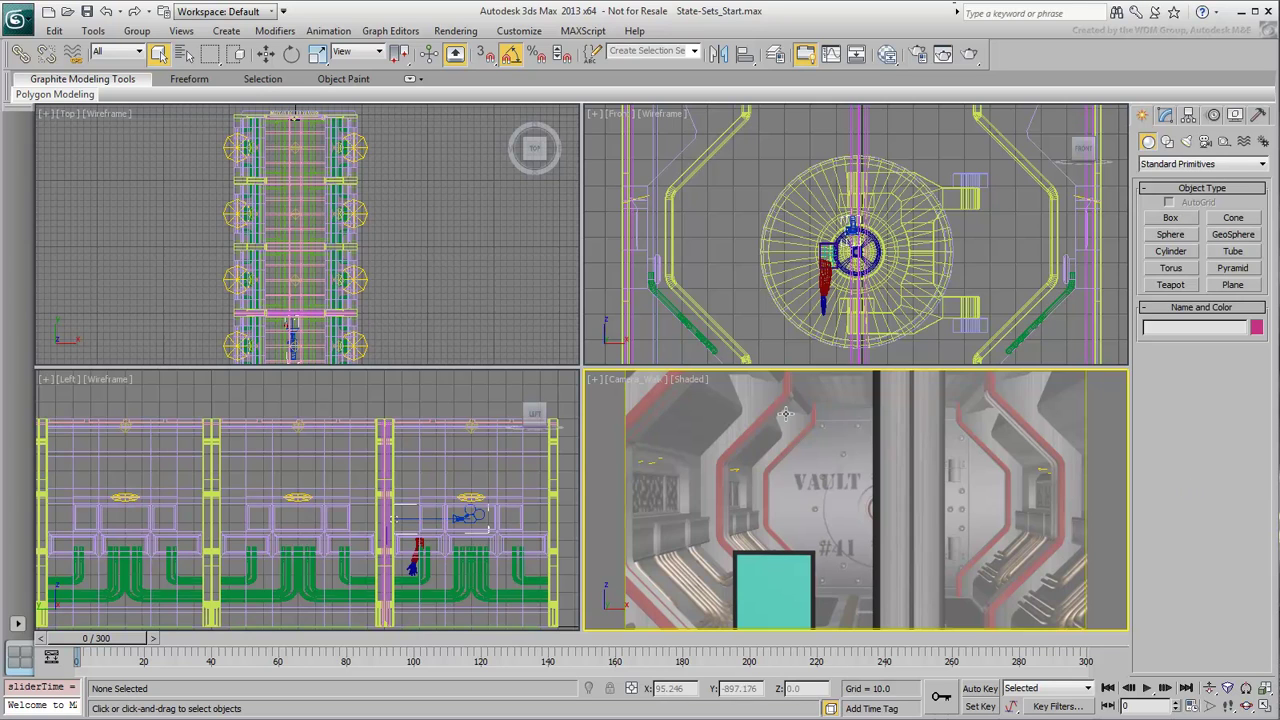
Select individual corridor unit groups in the Top view to examine how the hallway is built, then clear the selection
scroll(426, 272, down, 2)
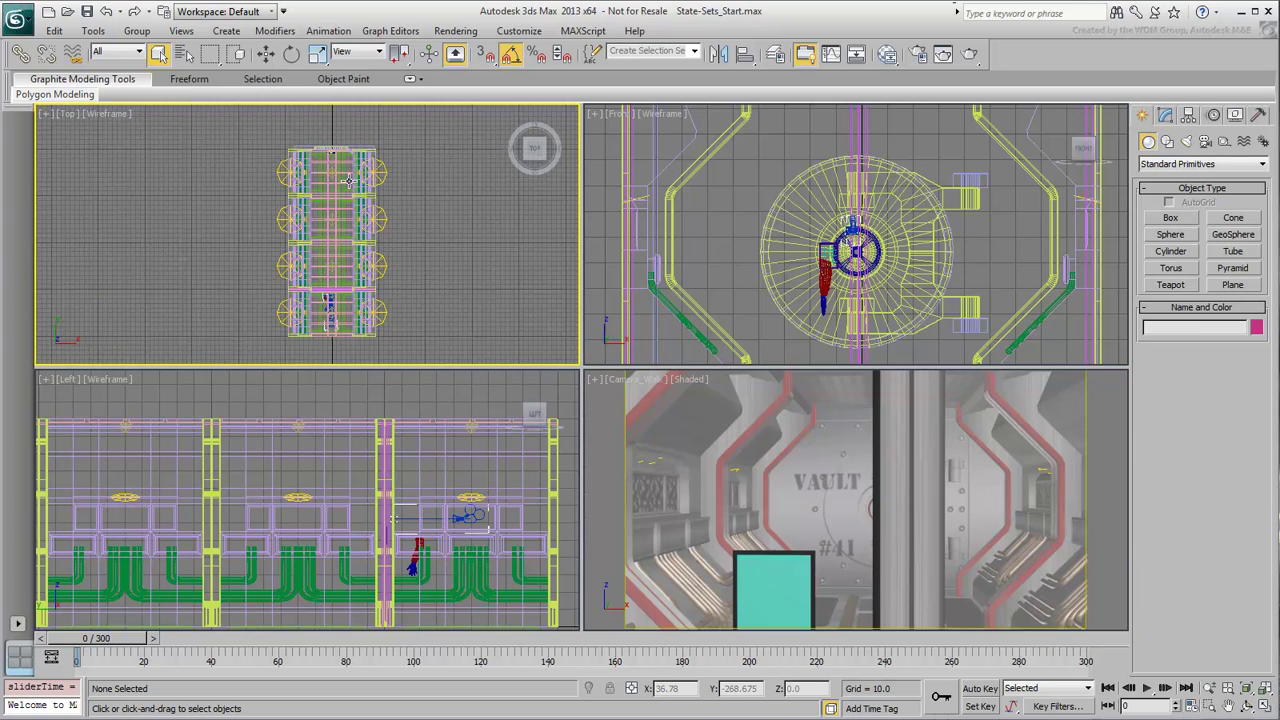
click(348, 181)
right_click(402, 235)
click(417, 243)
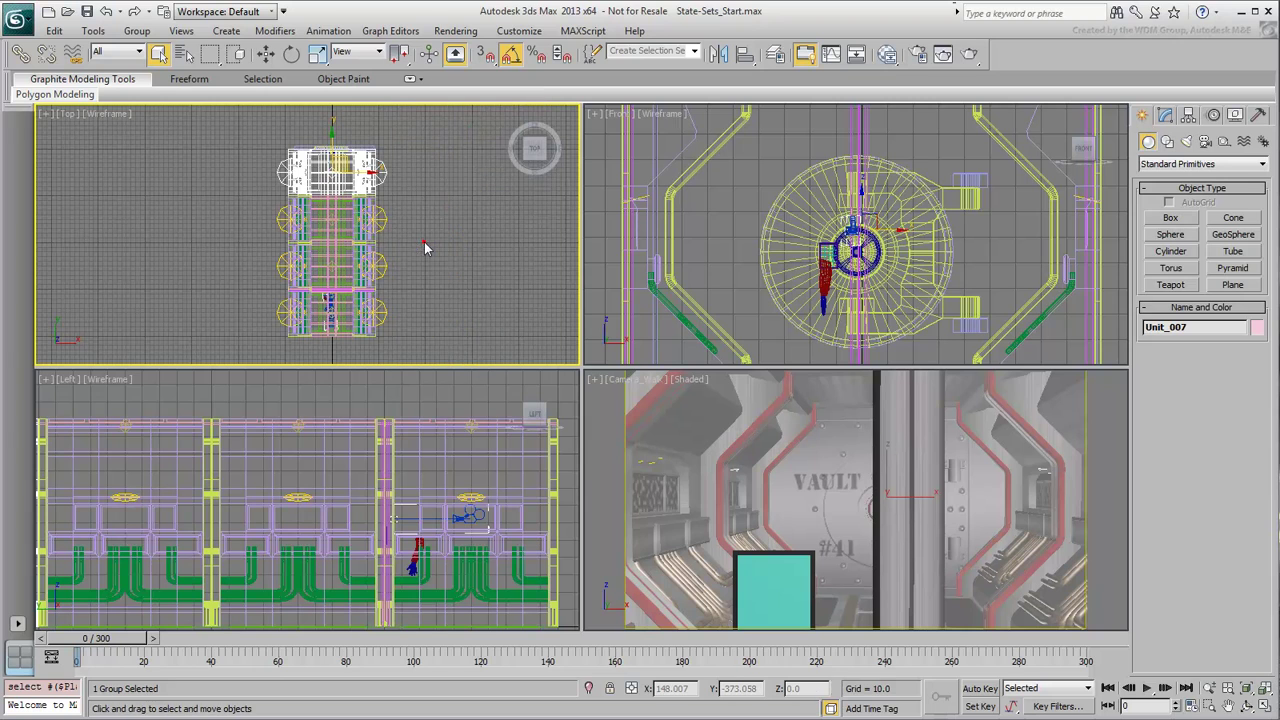
mouse_move(347, 160)
mouse_down()
mouse_move(323, 155)
mouse_move(356, 160)
mouse_up()
right_click(356, 160)
click(432, 259)
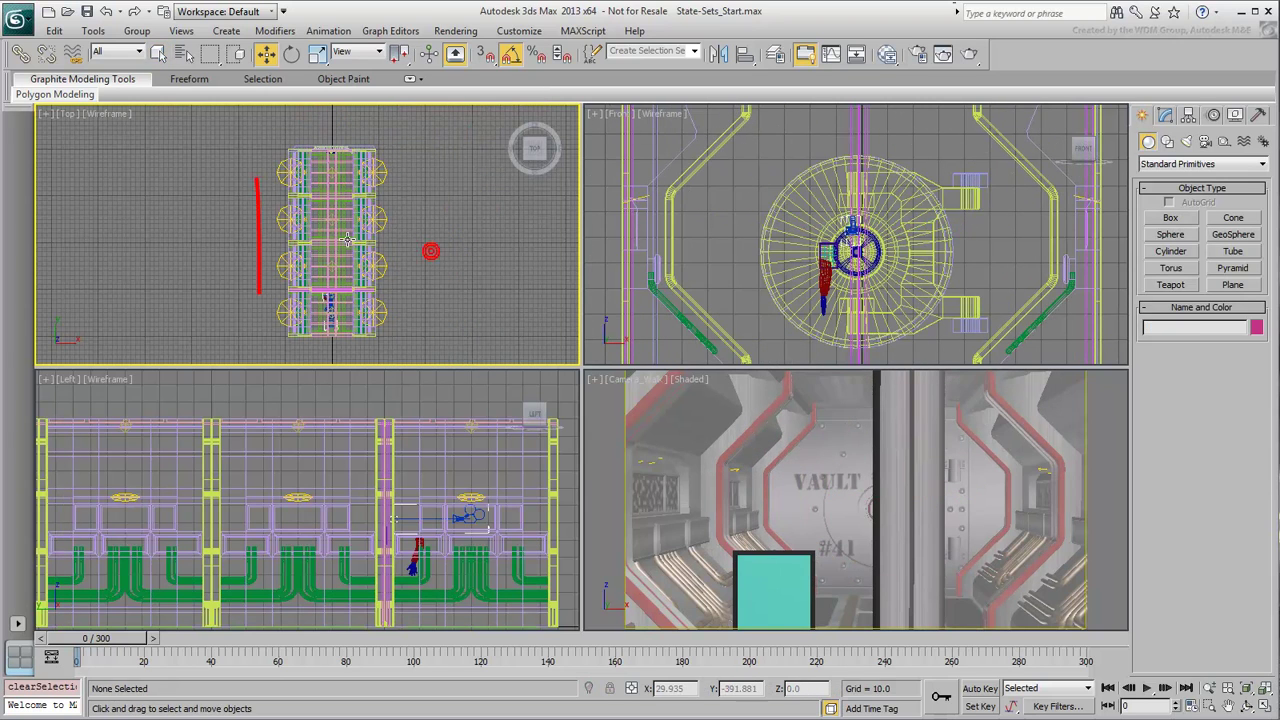
click(348, 265)
click(347, 318)
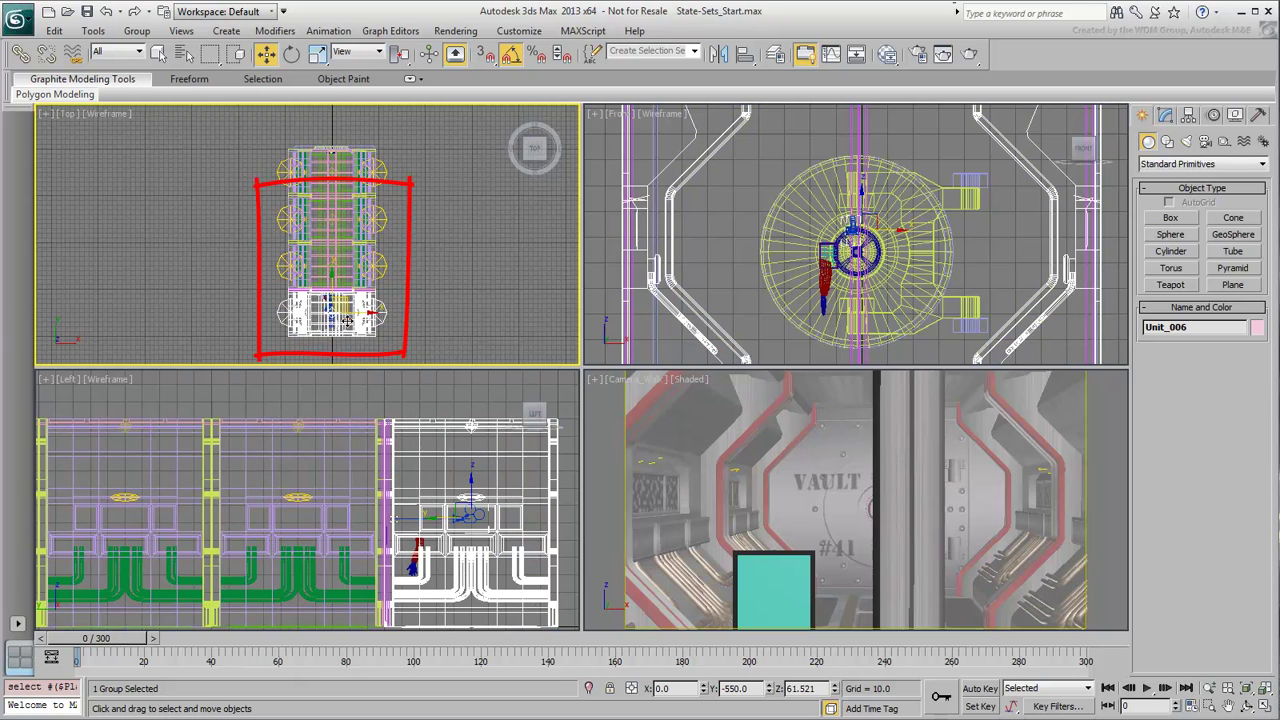
click(460, 265)
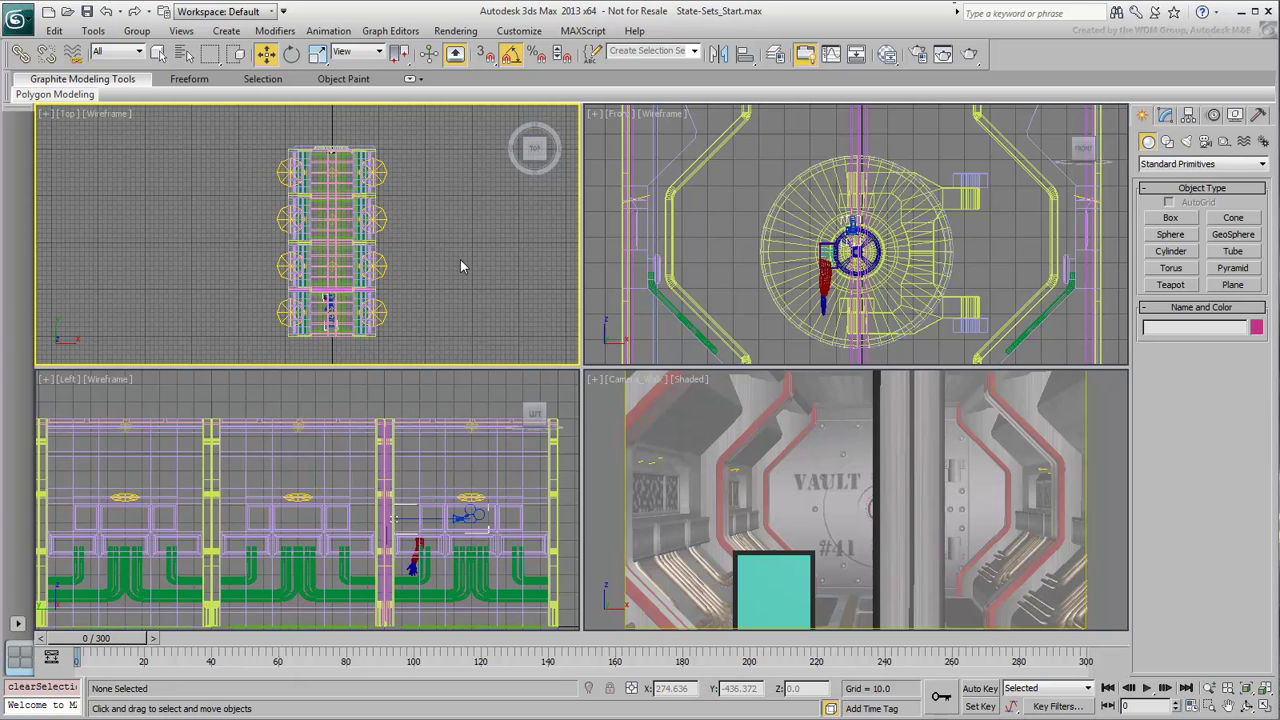
Isolate the second corridor unit from the vault end, Unit_004, and inspect it deselected in a maximized Front view
click(354, 228)
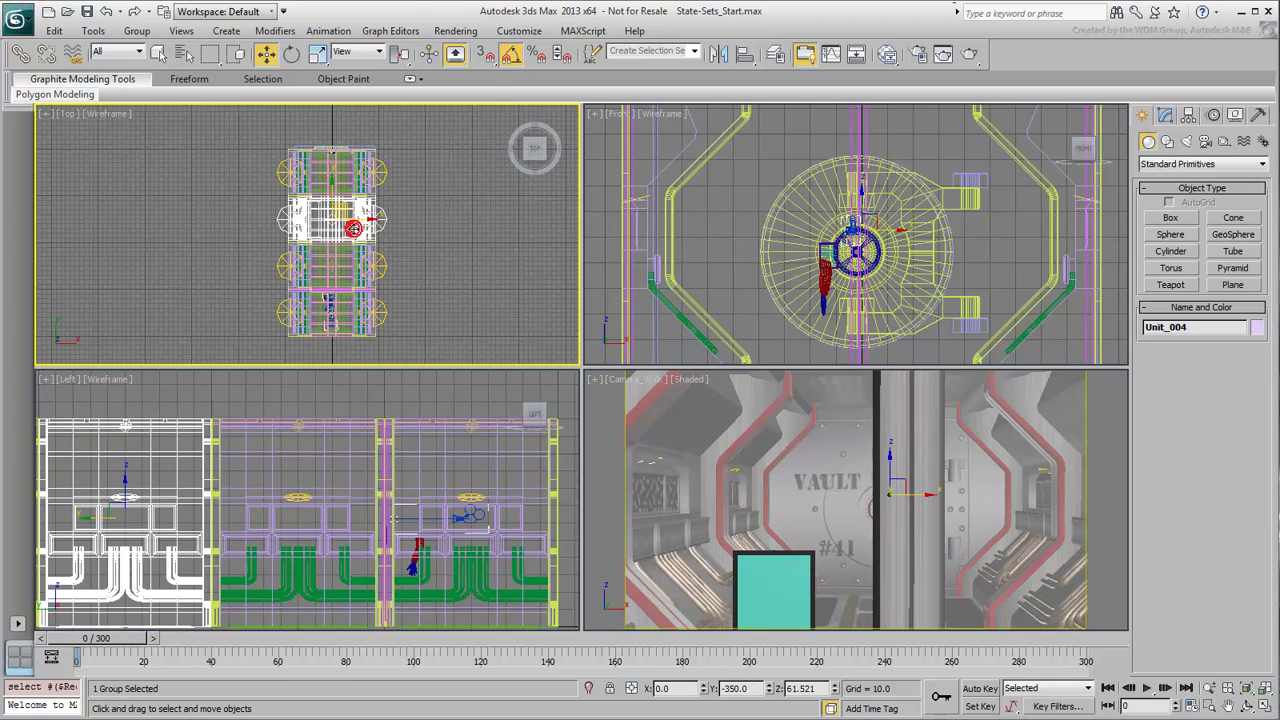
right_click(354, 228)
click(398, 108)
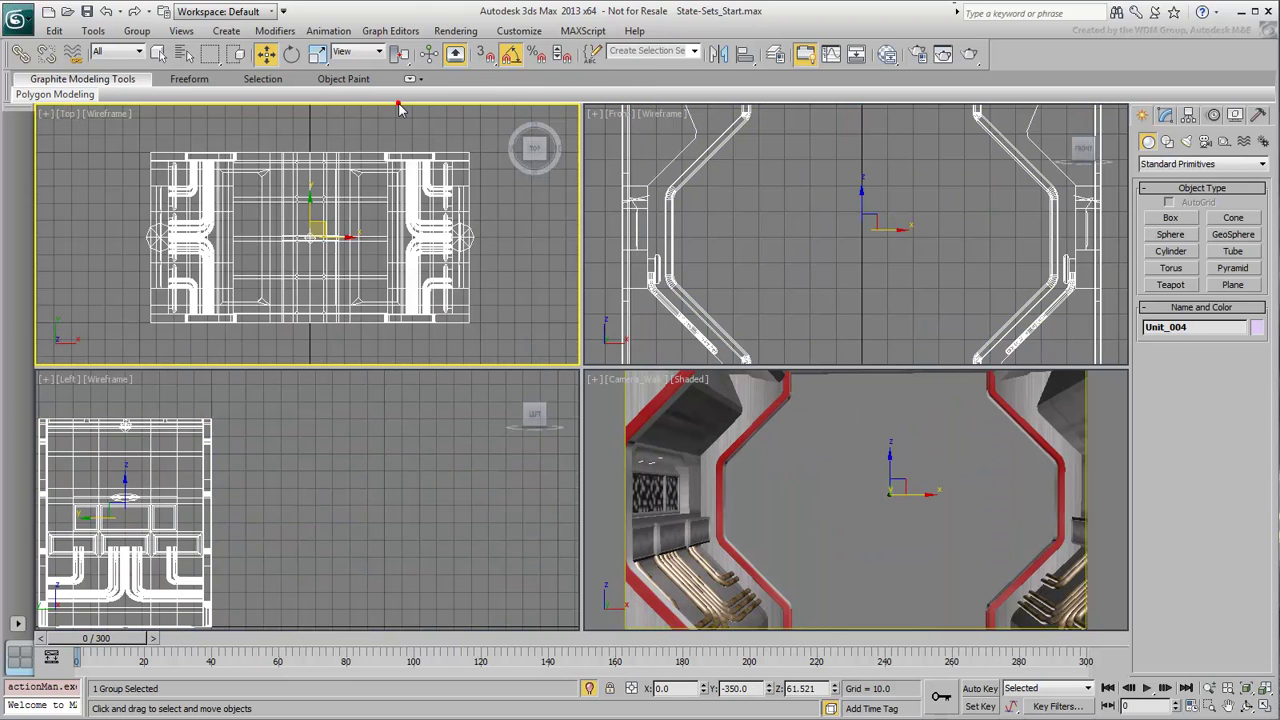
scroll(877, 288, down, 5)
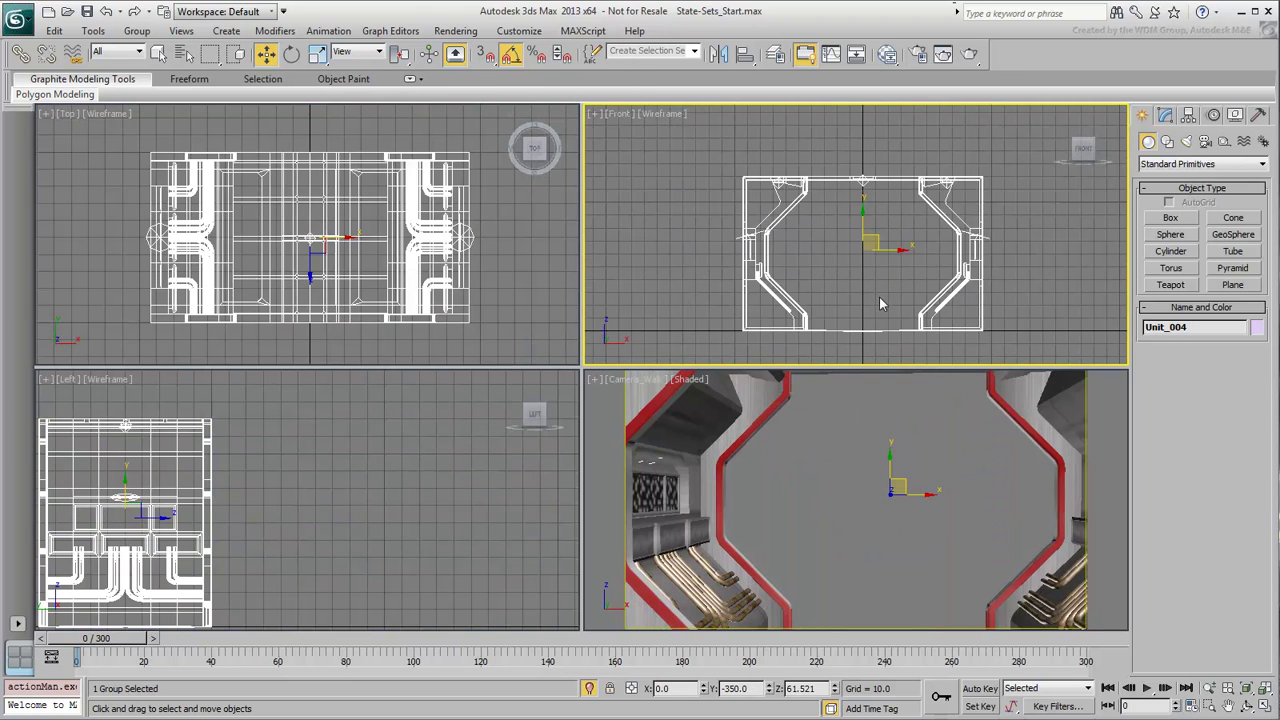
click(879, 297)
key(alt+w)
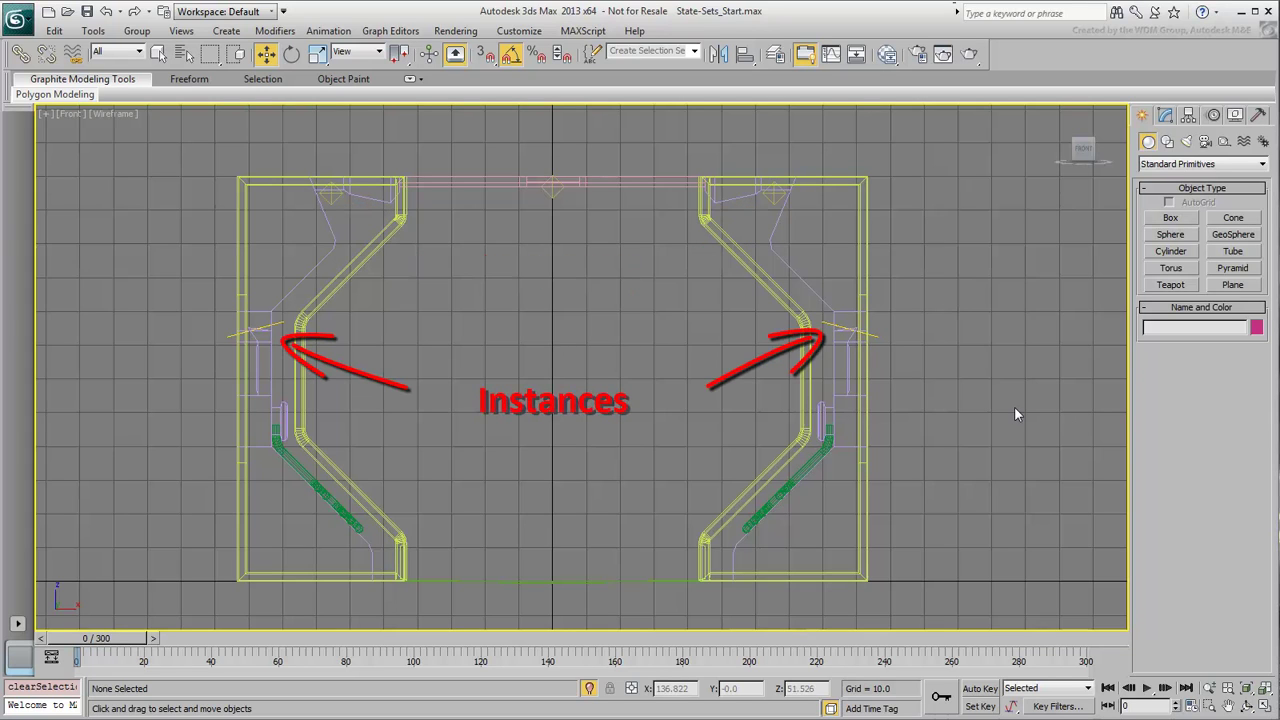
Review the isolated unit's lights in the Light Lister, then exit isolation in the four-viewport layout
click(93, 30)
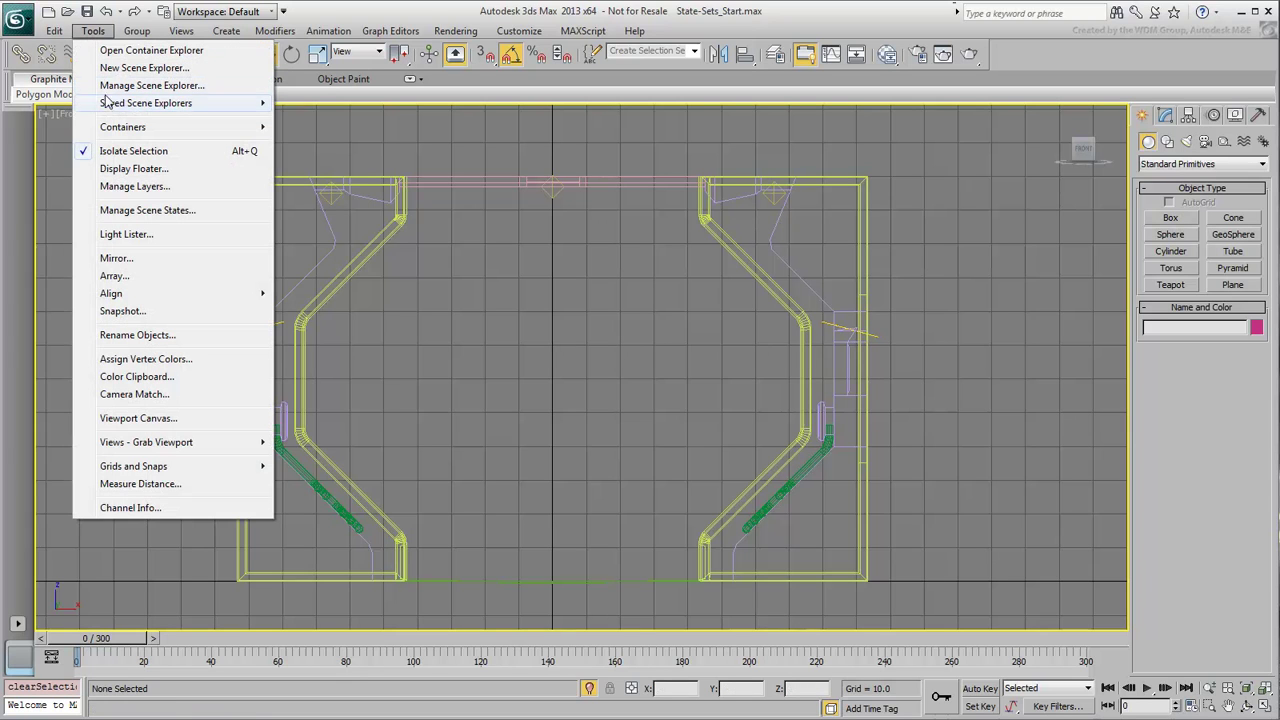
click(140, 235)
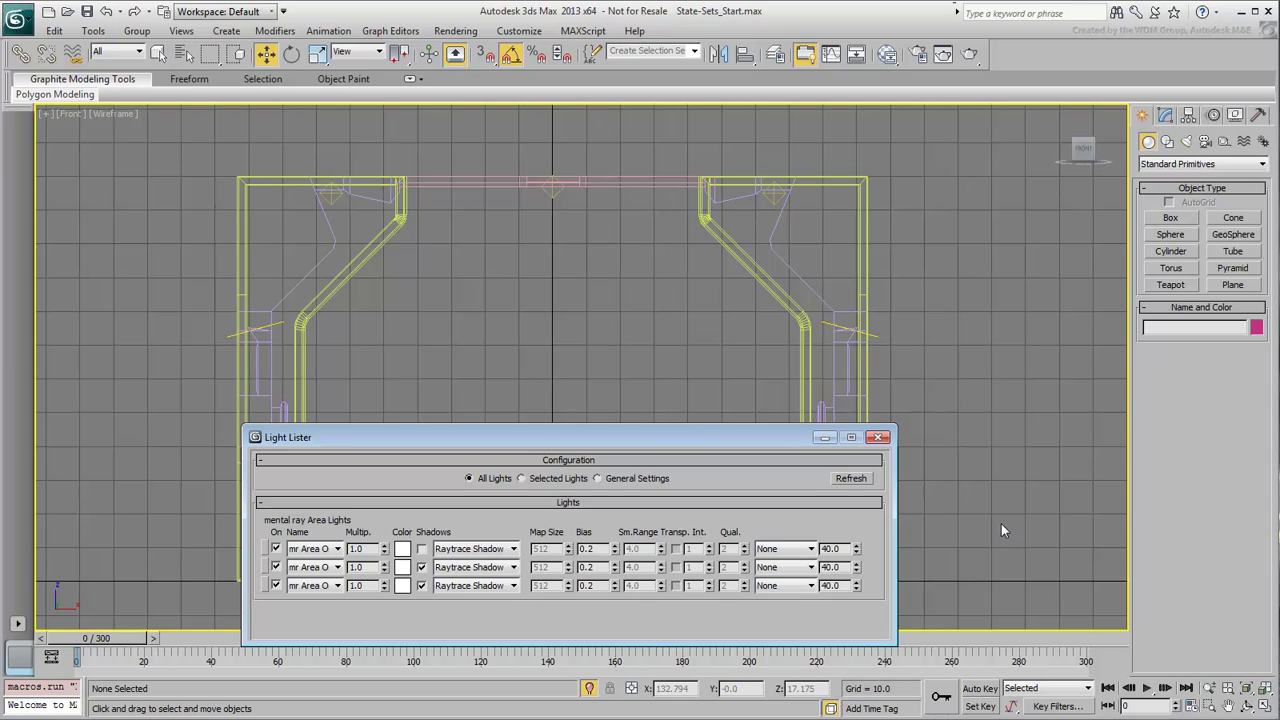
click(879, 438)
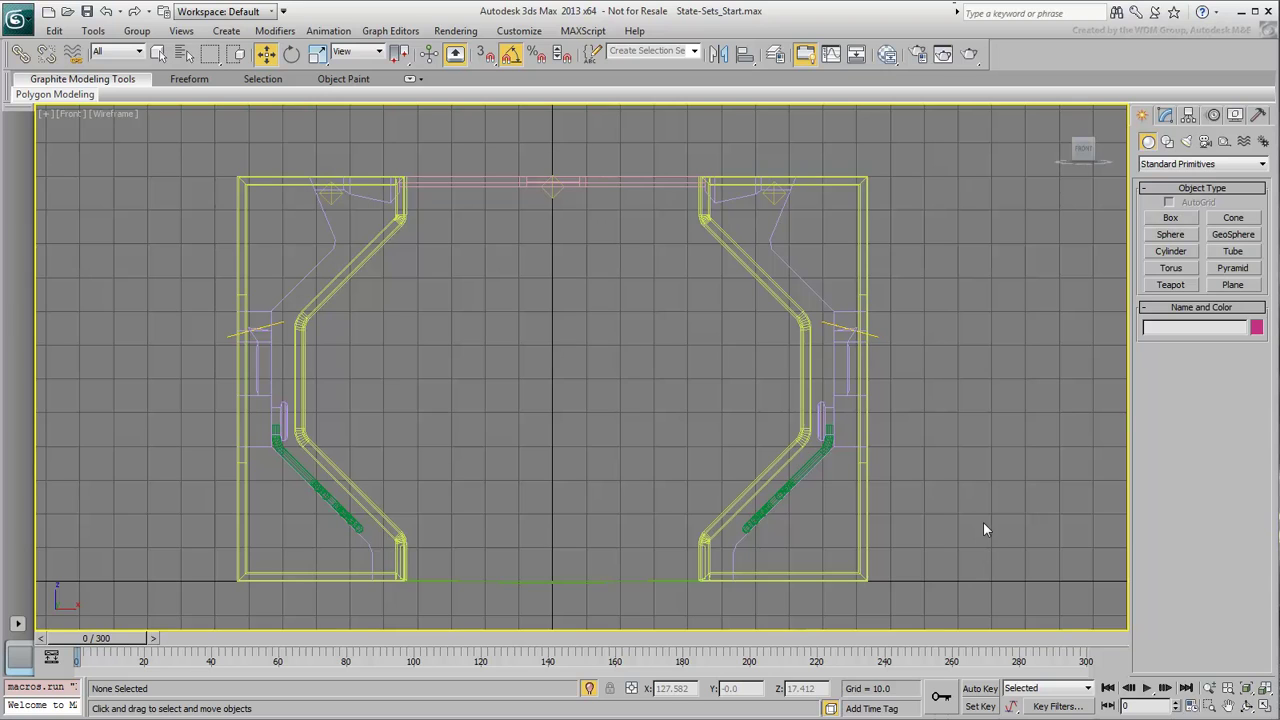
key(alt+w)
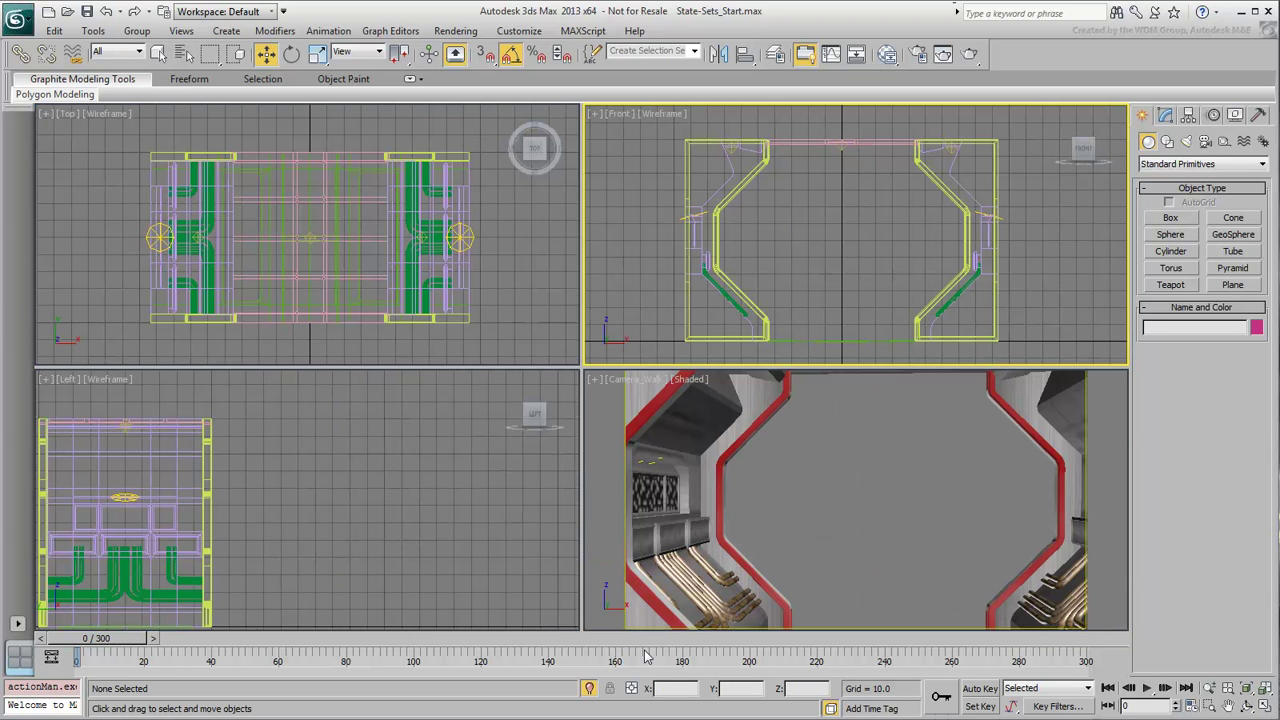
click(589, 689)
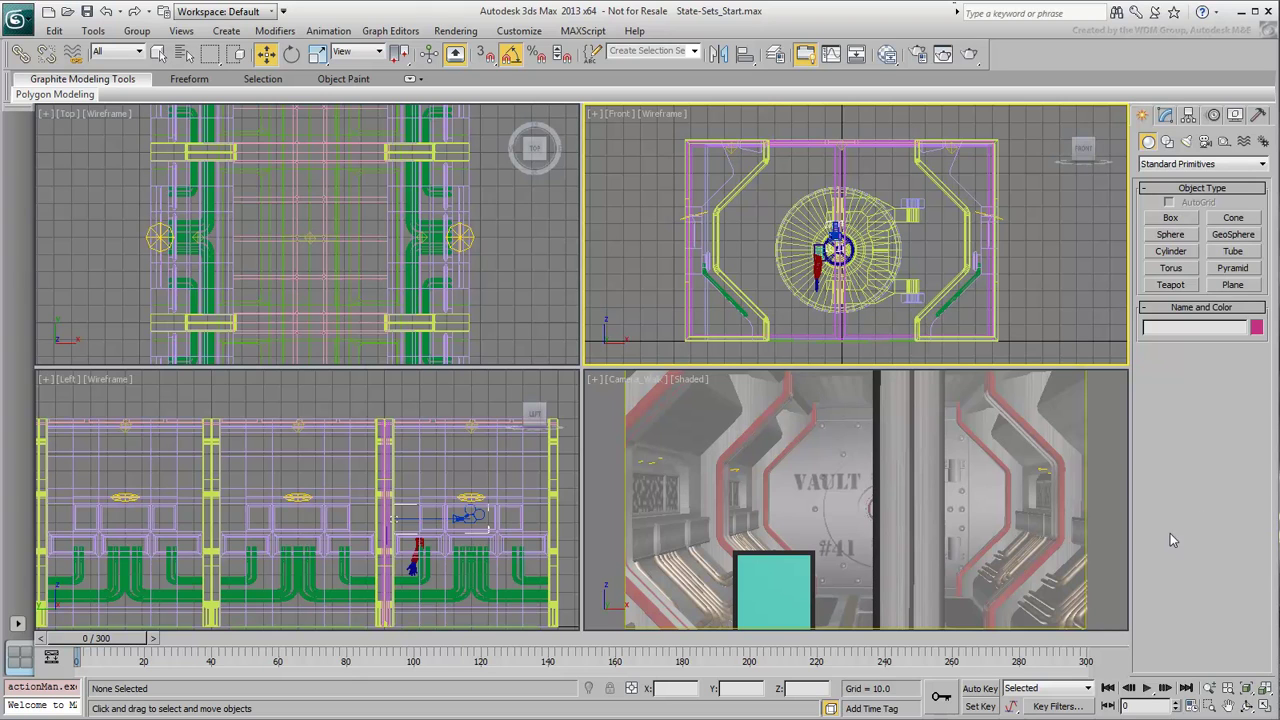
Select the Vault door group and test-move it in the Front and Top views, cancelling each move
click(868, 234)
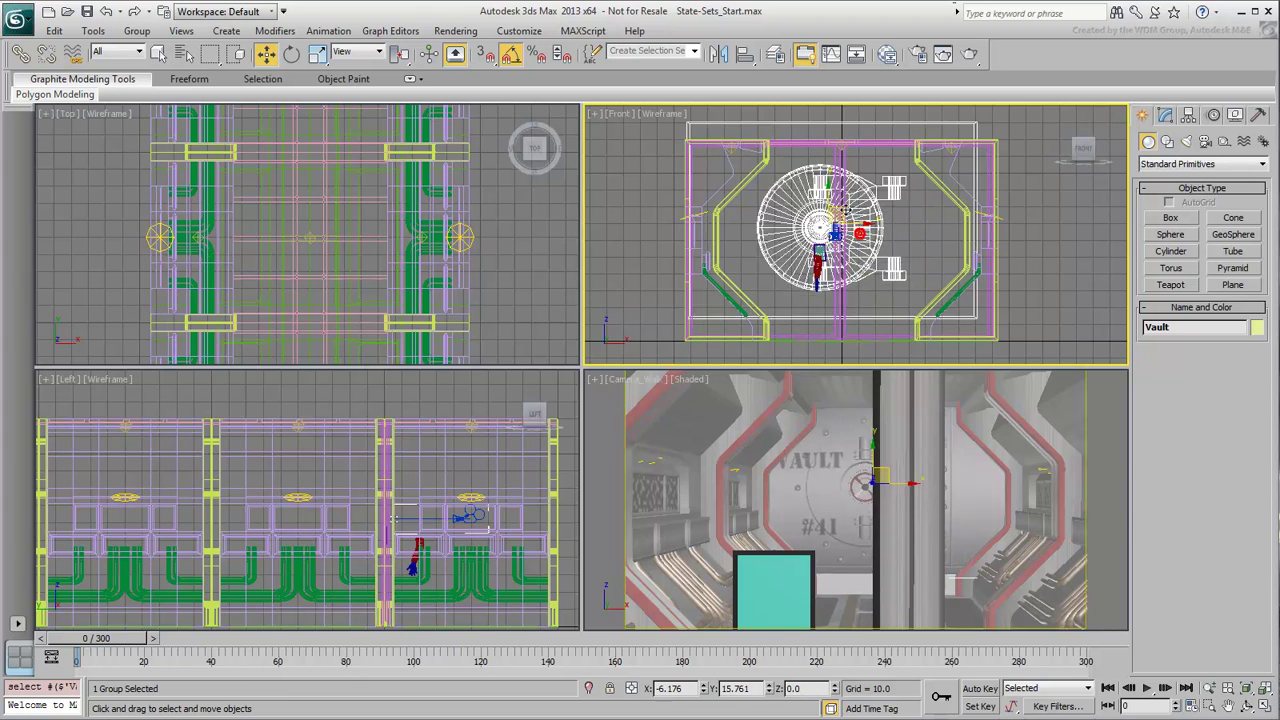
middle_drag(400, 217, 383, 312)
scroll(383, 312, down, 5)
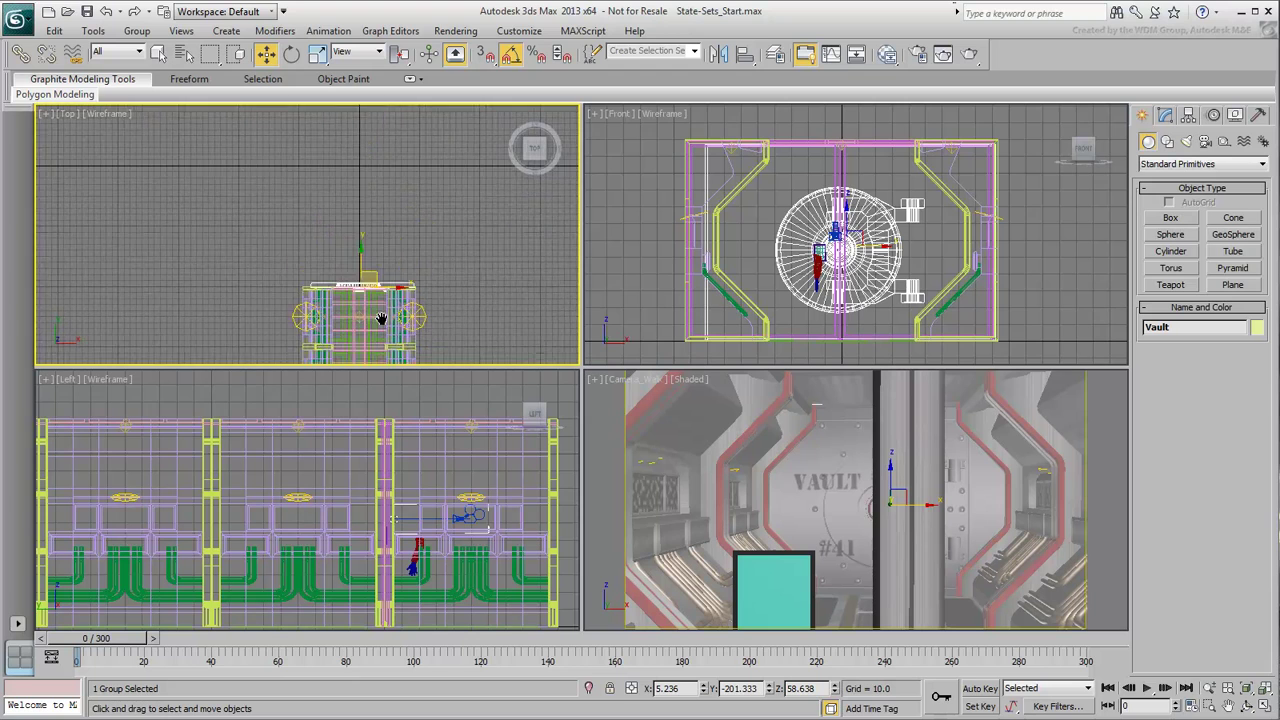
scroll(383, 310, up, 5)
mouse_move(861, 235)
mouse_down()
mouse_move(852, 223)
mouse_move(863, 227)
mouse_up()
right_click(863, 227)
right_click(347, 195)
drag(340, 209, 337, 195)
right_click(337, 195)
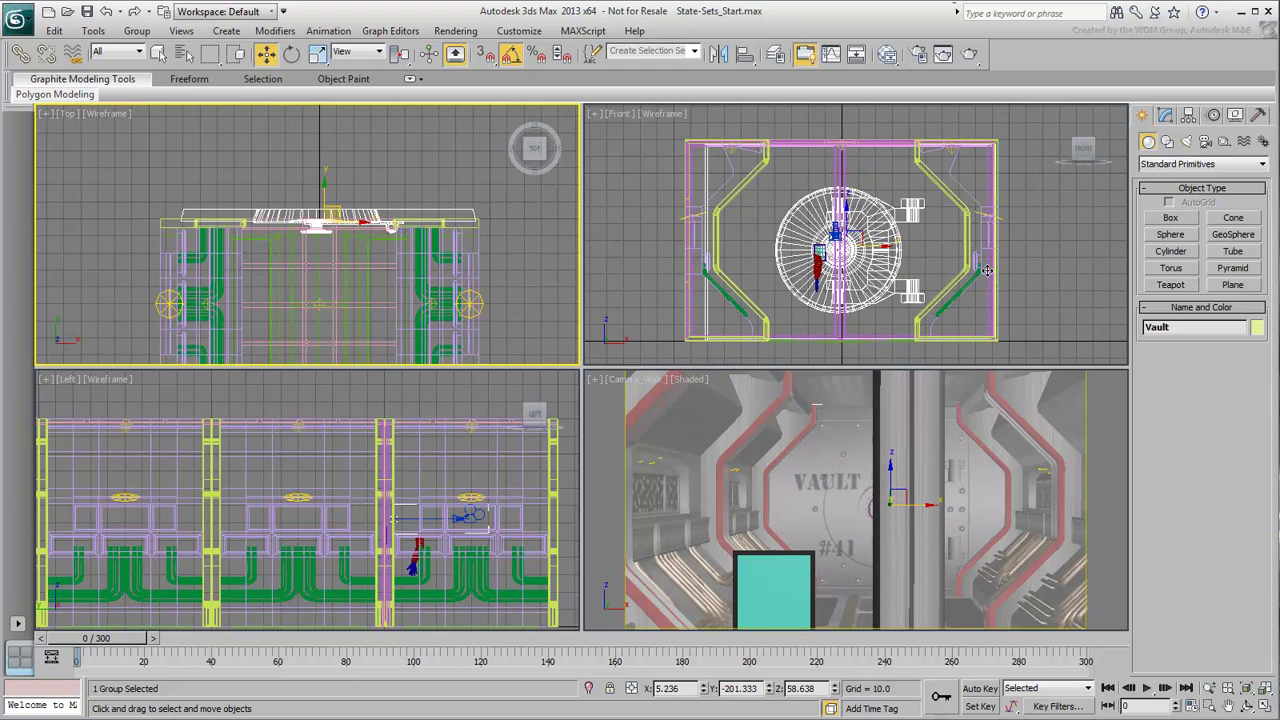
Select the Vault named selection set to check which groups it contains, then clear the selection
scroll(416, 241, down, 5)
middle_drag(416, 216, 383, 234)
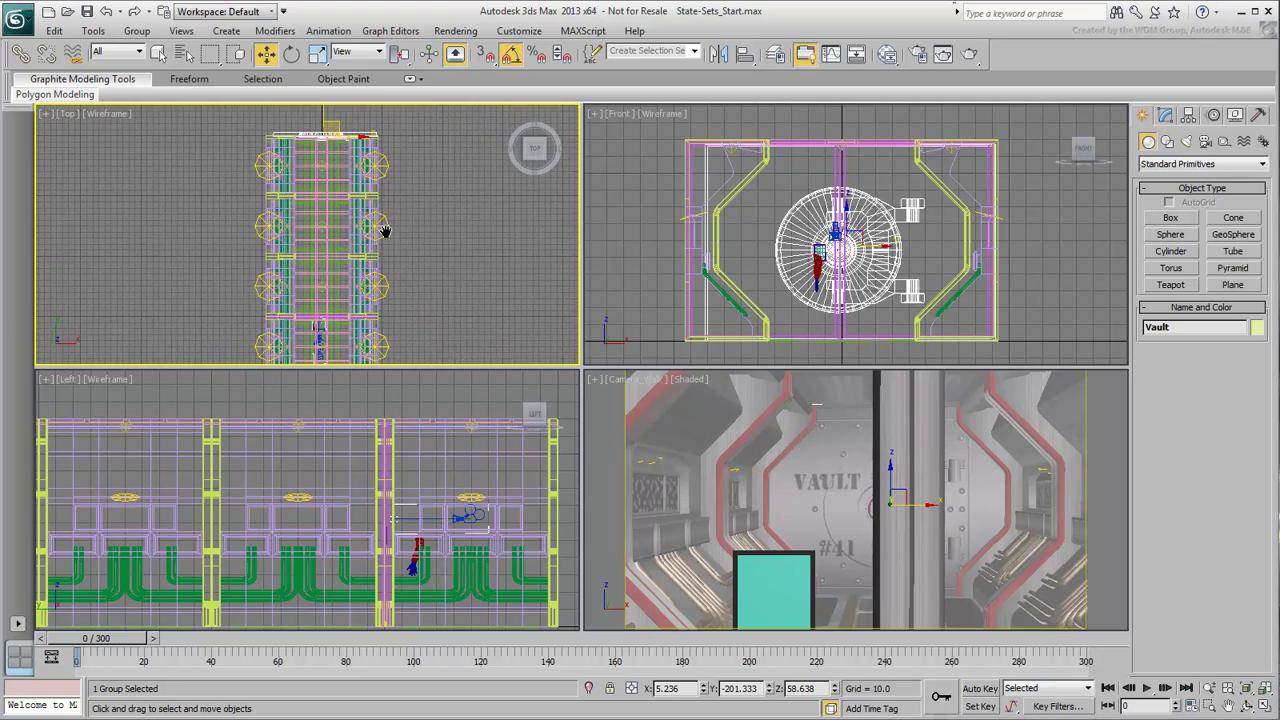
click(694, 51)
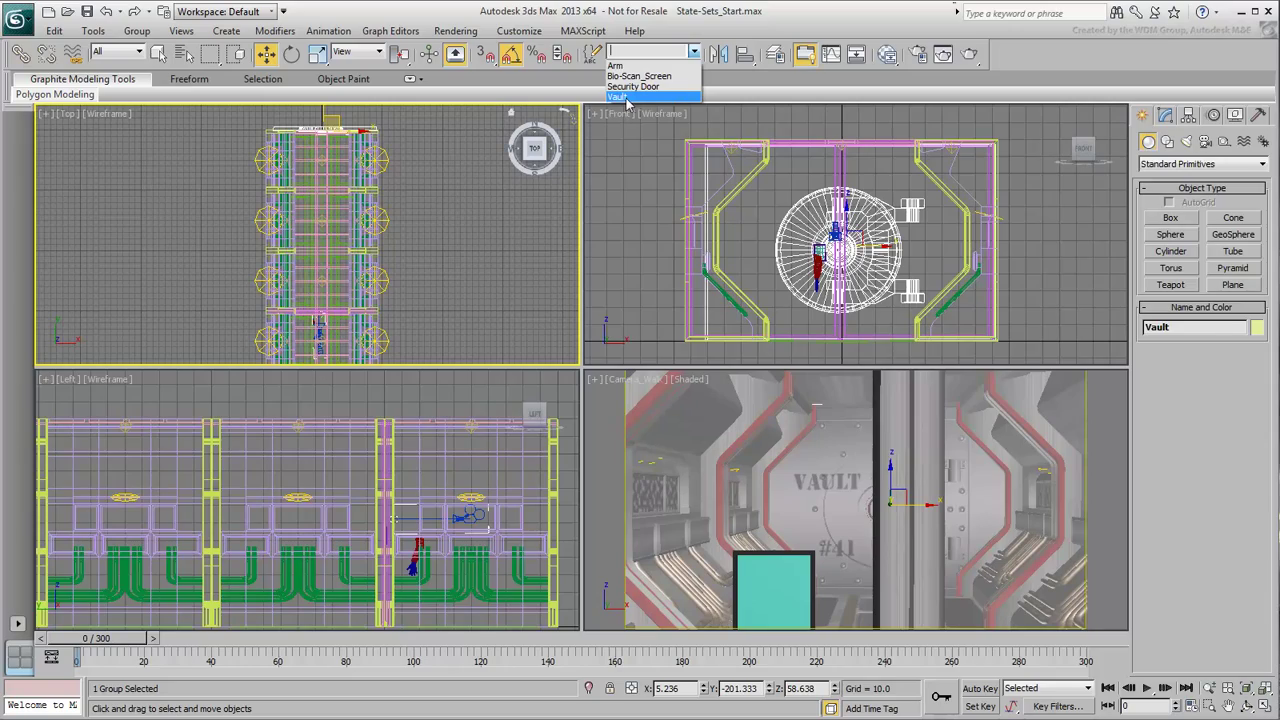
click(626, 97)
mouse_move(338, 232)
mouse_down()
mouse_move(329, 197)
mouse_move(336, 224)
mouse_up()
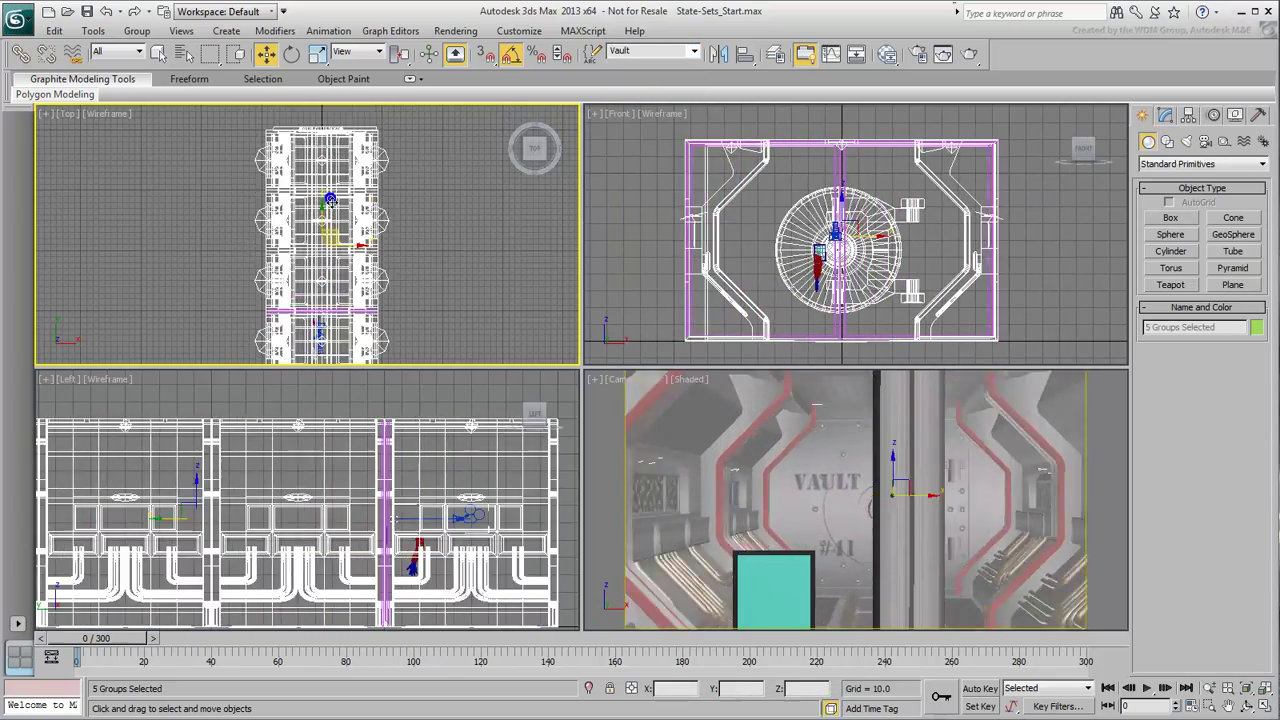
click(462, 250)
Scrub the animation to frame 115 and select the arm geometry through the Arm named selection set
scroll(440, 500, up, 5)
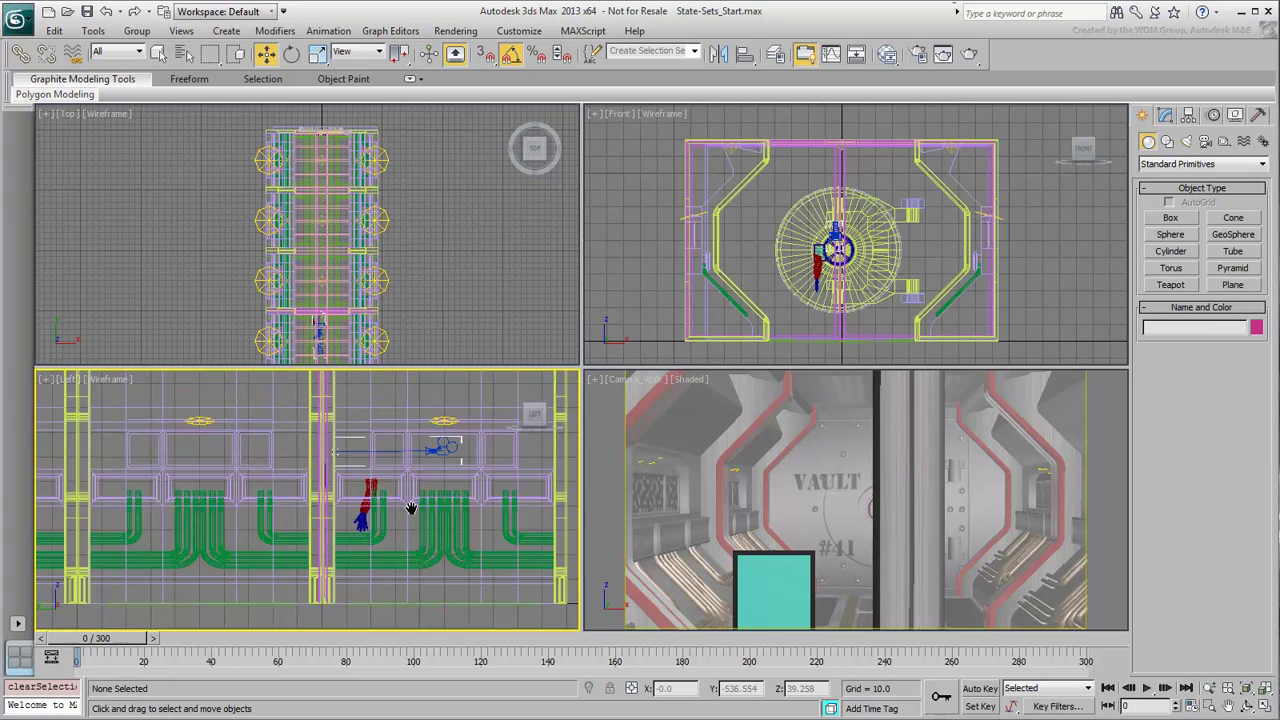
drag(97, 638, 491, 651)
key(w)
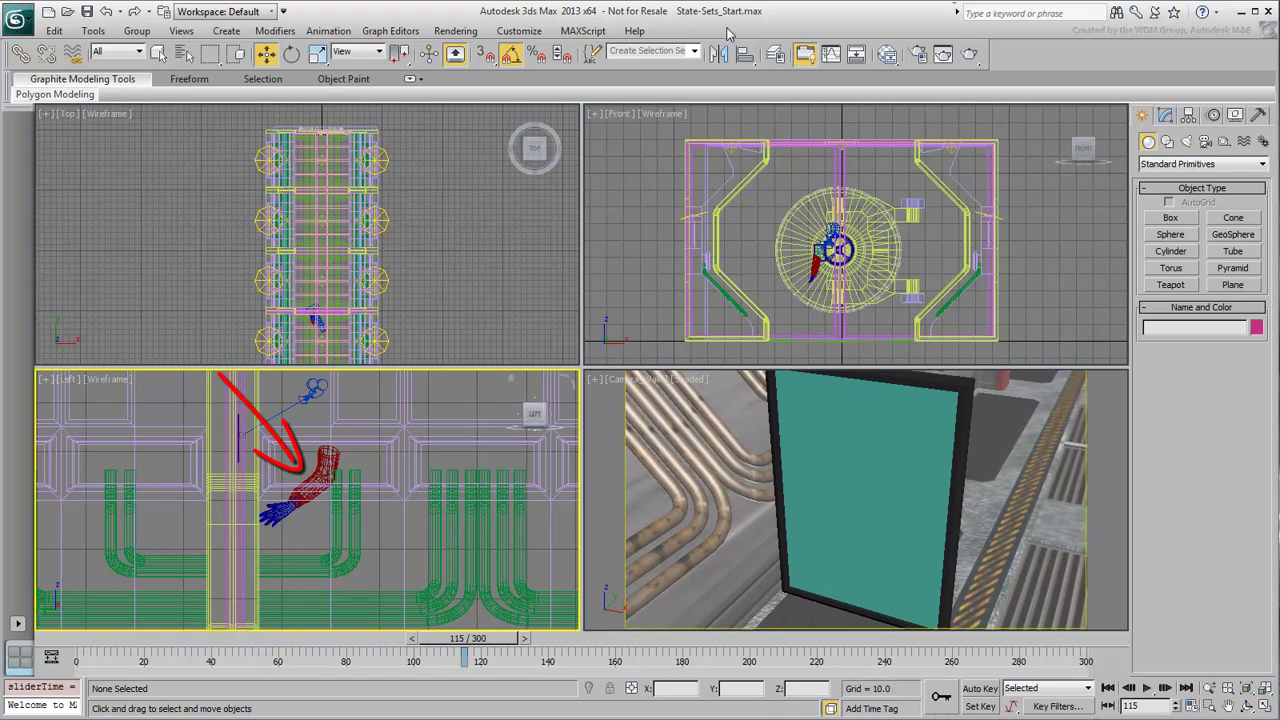
click(694, 51)
click(612, 62)
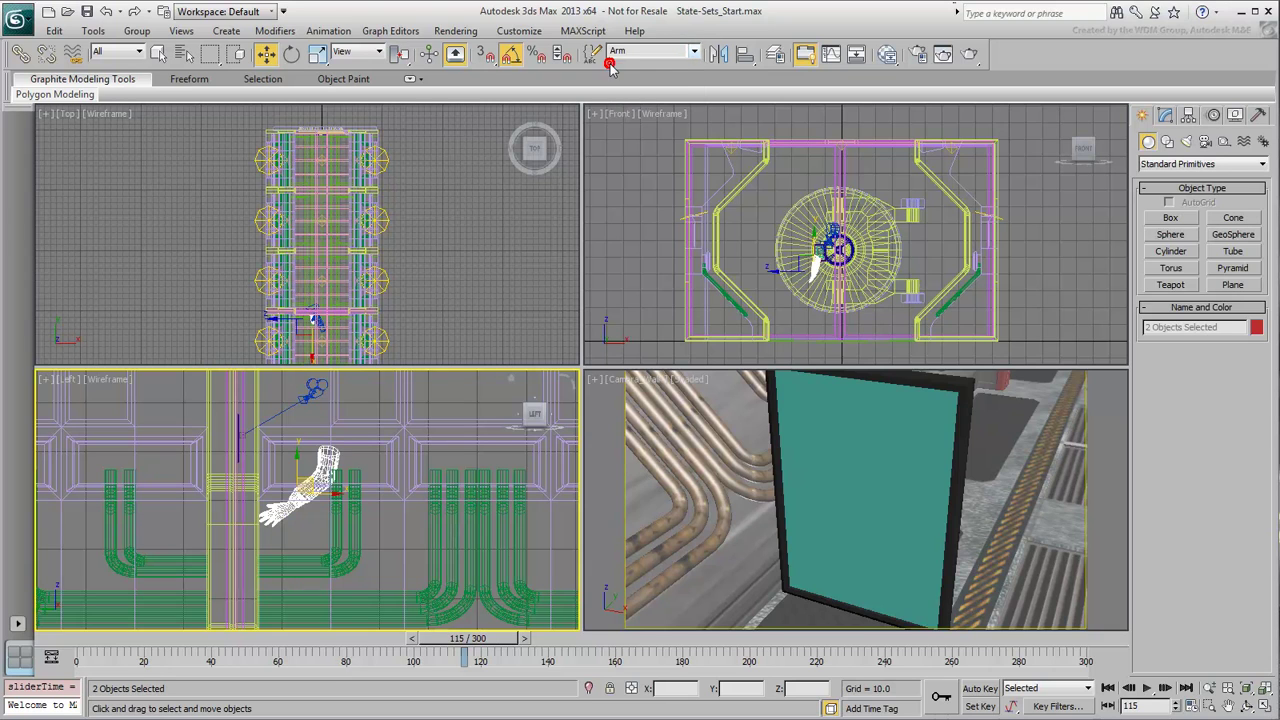
Isolate the selected arm and scrub its animation back to frame 62
right_click(300, 492)
click(345, 374)
drag(478, 638, 288, 640)
key(w)
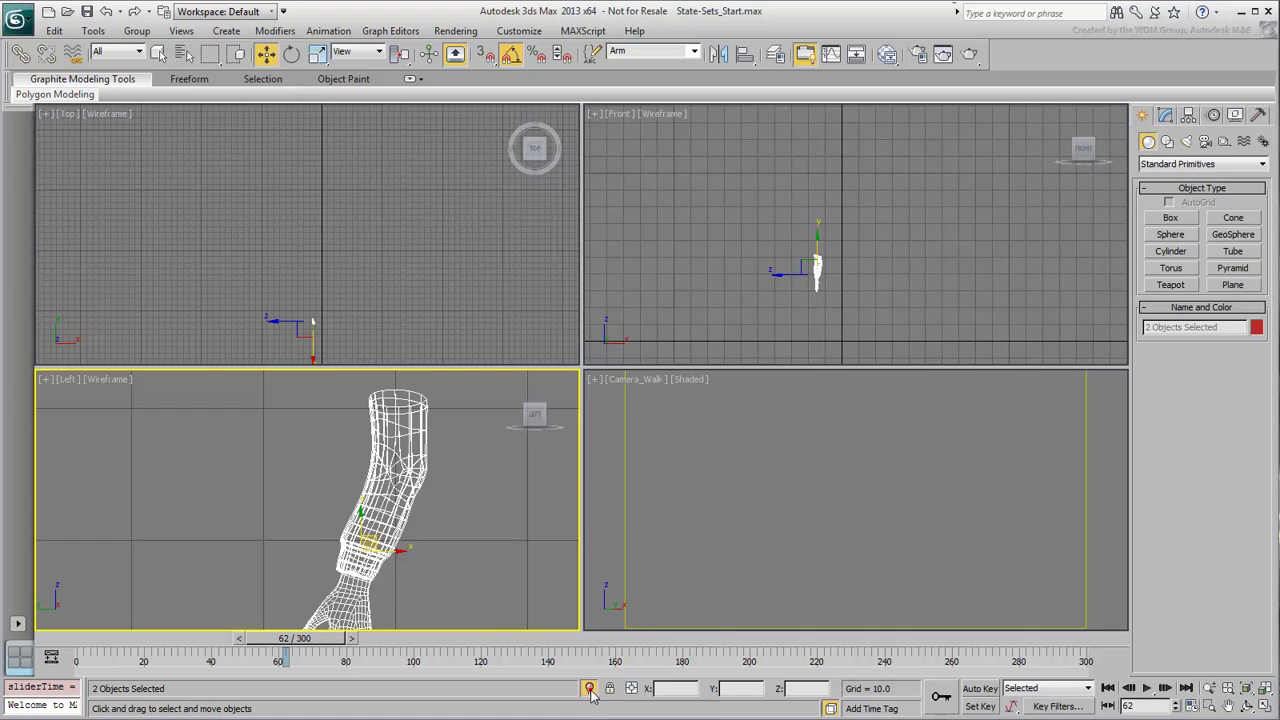
End the isolation of the arm and return the animation to frame 0
click(589, 689)
key(Home)
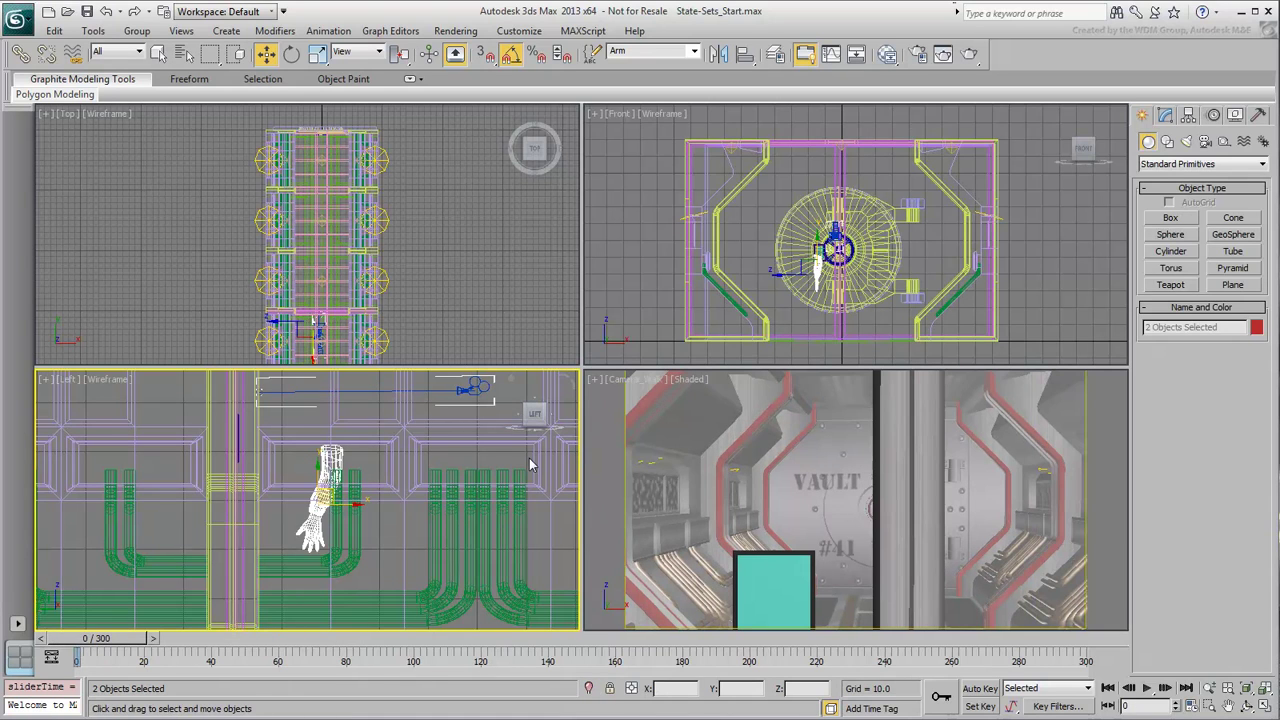
Select the left security door parts and the Bio-Scan screen in the camera view to identify them, then clear the selection
click(902, 506)
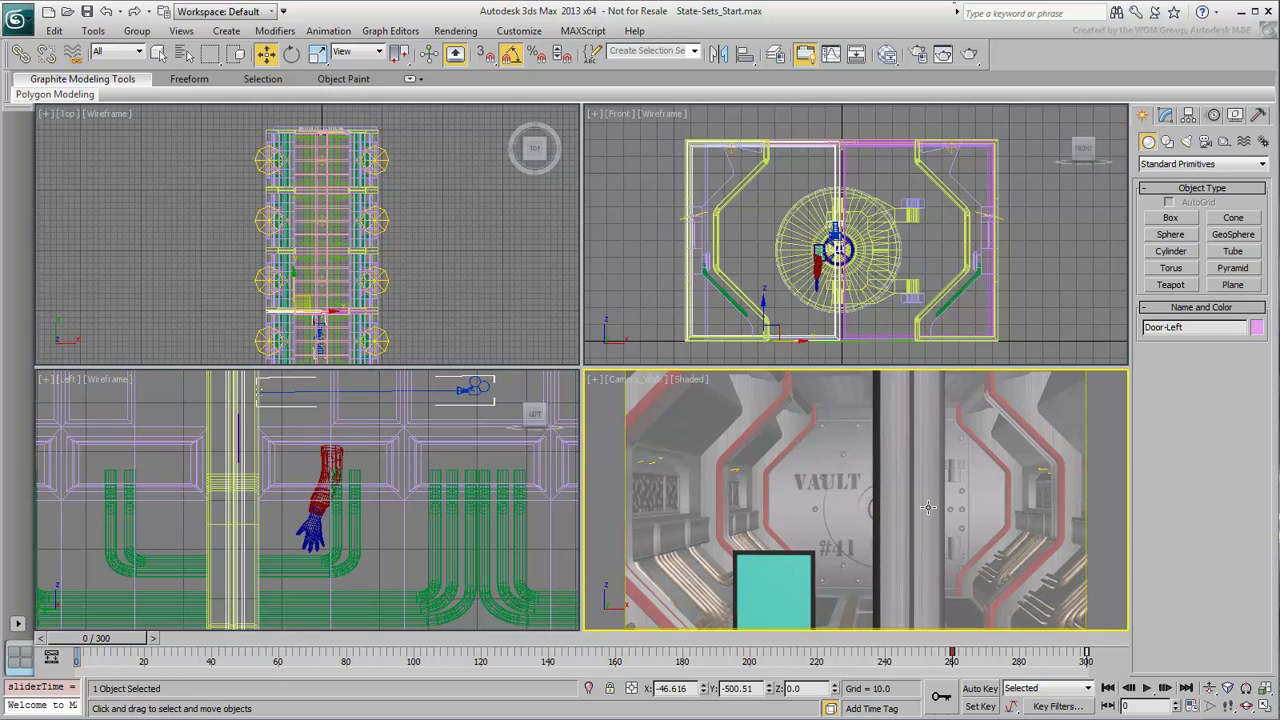
click(928, 507)
click(878, 507)
click(784, 553)
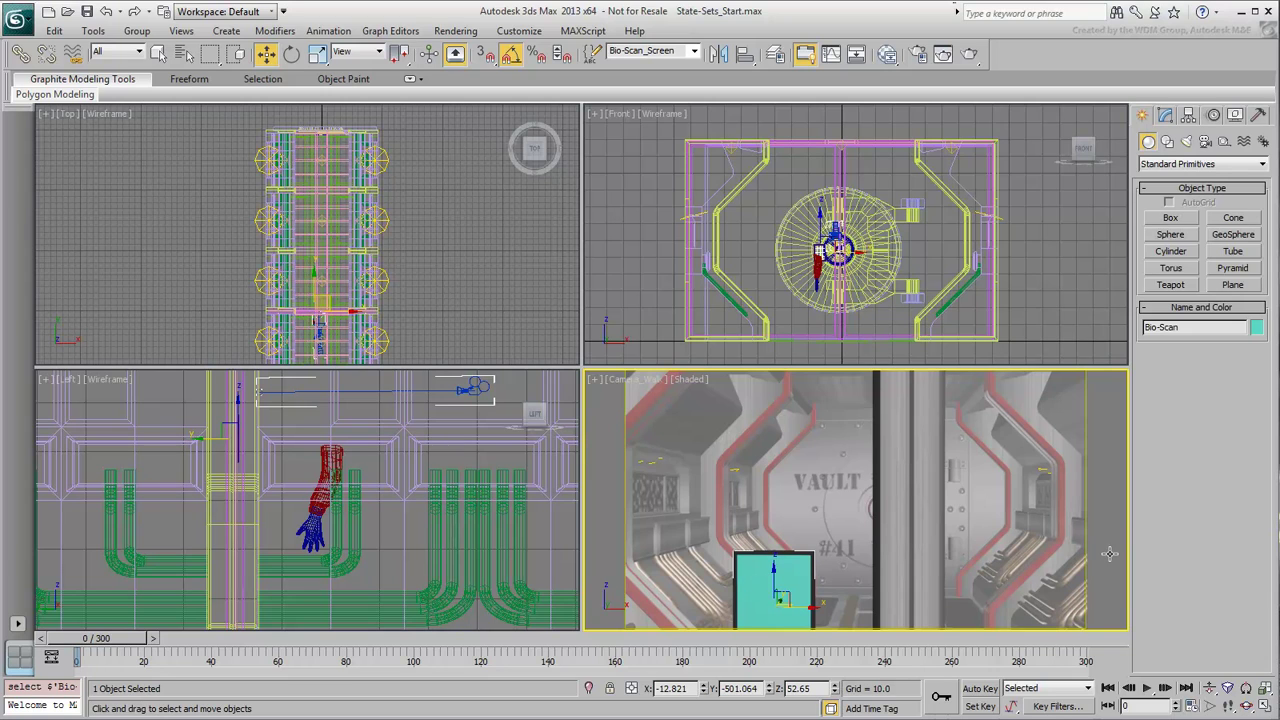
click(1055, 316)
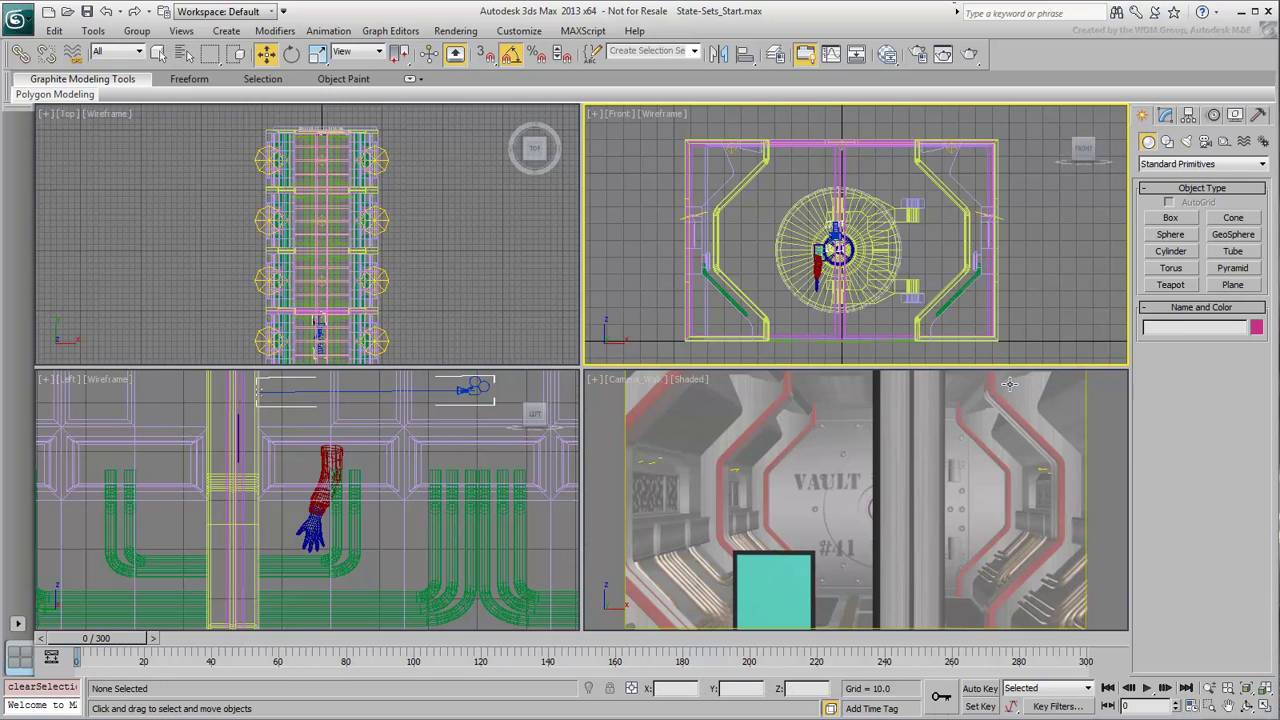
Show edged faces temporarily in the camera view to examine the Bio-Scan screen's geometry, then deselect the screen
right_click(942, 465)
key(F4)
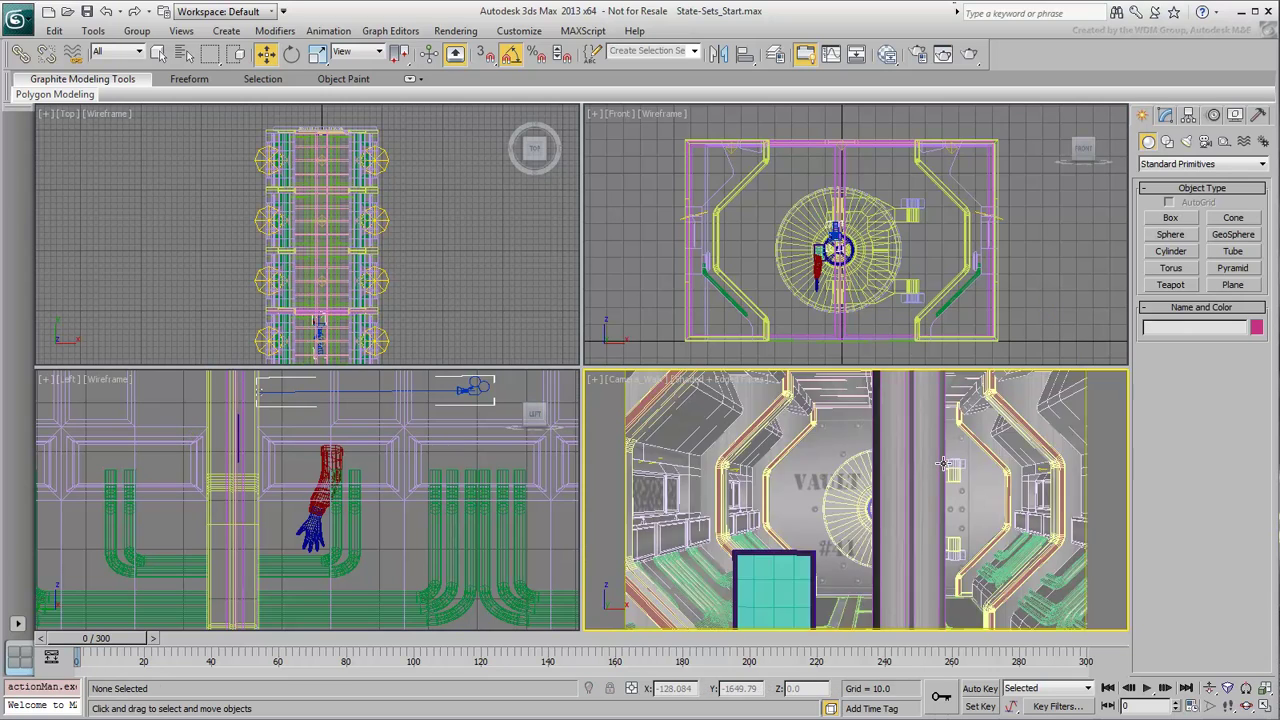
click(775, 590)
drag(790, 592, 795, 565)
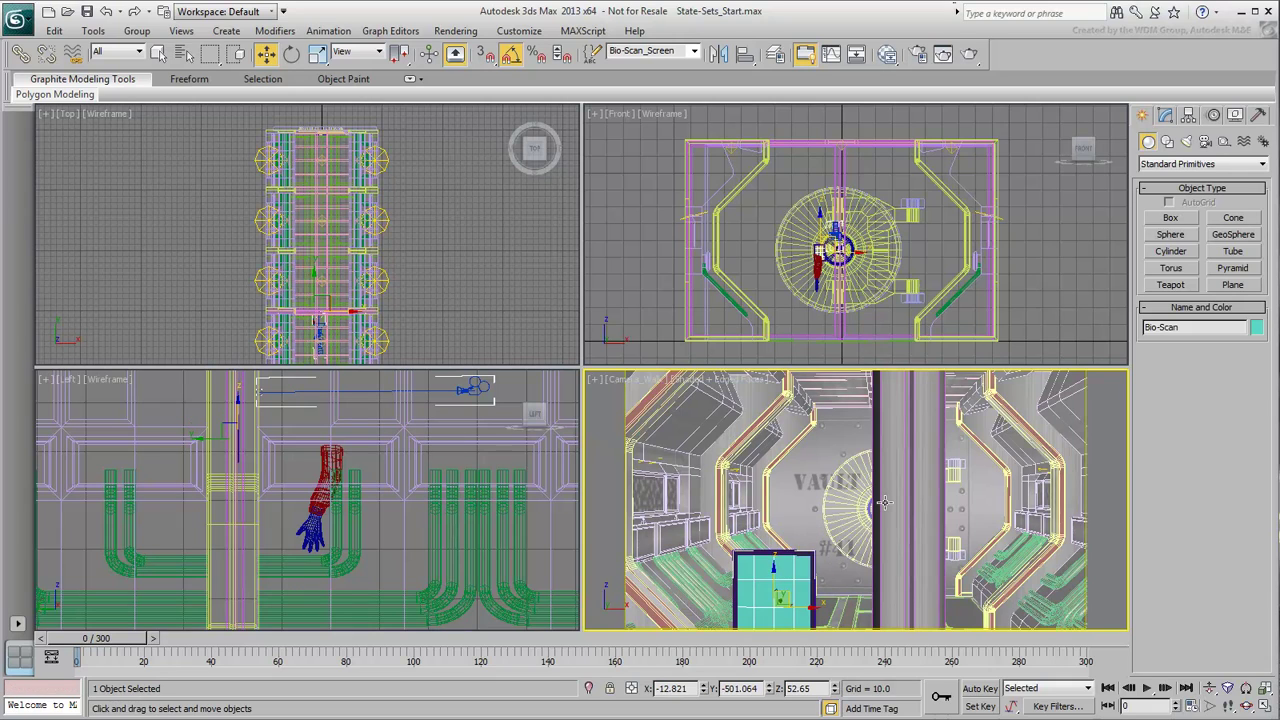
key(F4)
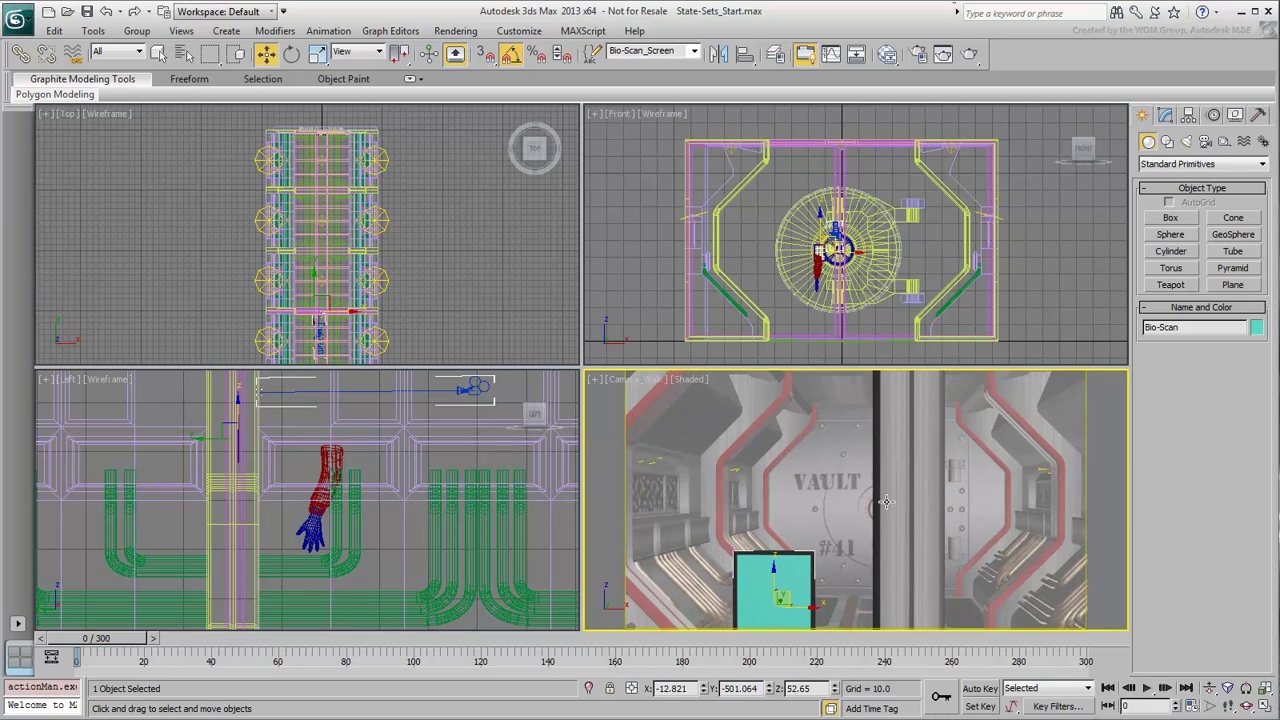
click(1079, 310)
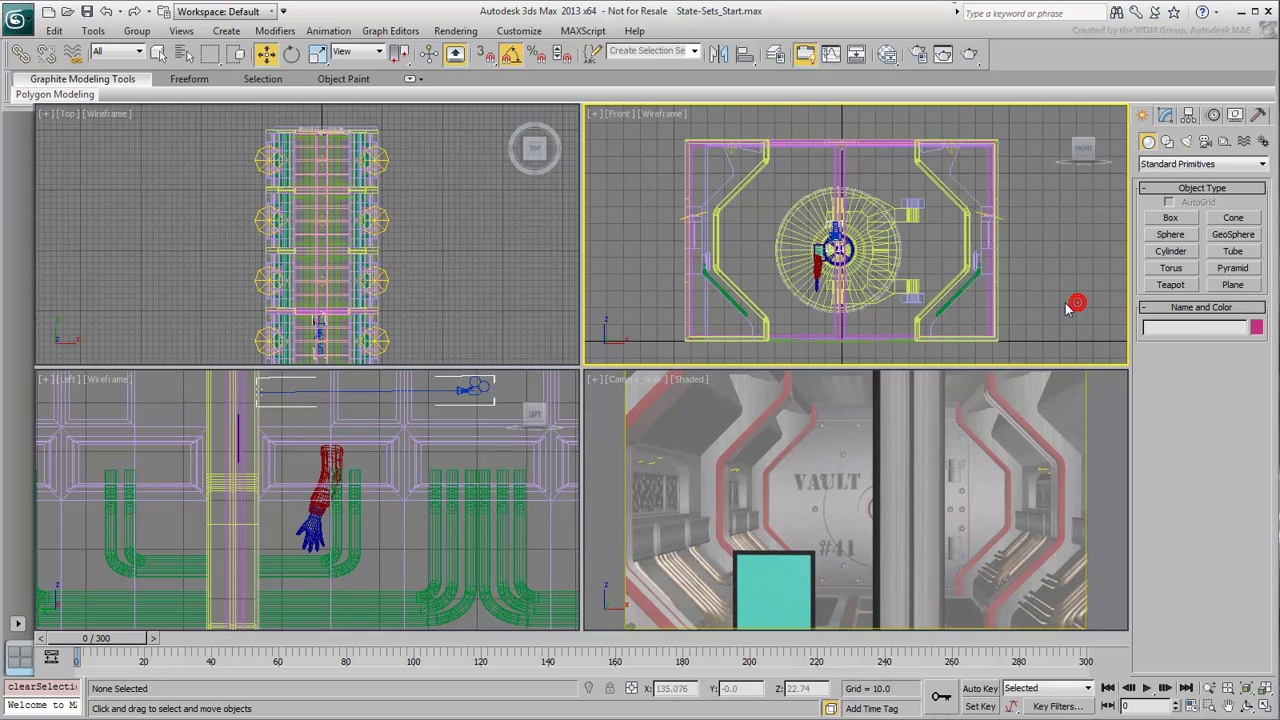
Select the Security Door named selection set to check which objects it contains
click(693, 51)
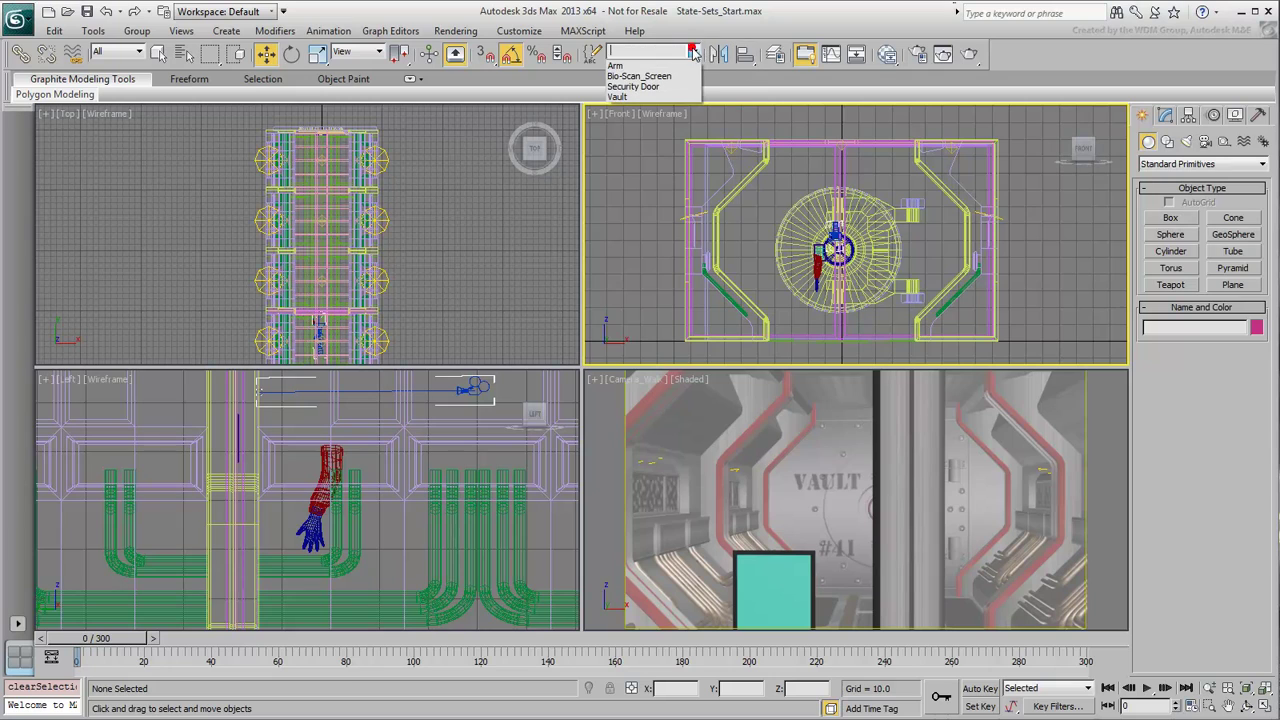
click(644, 88)
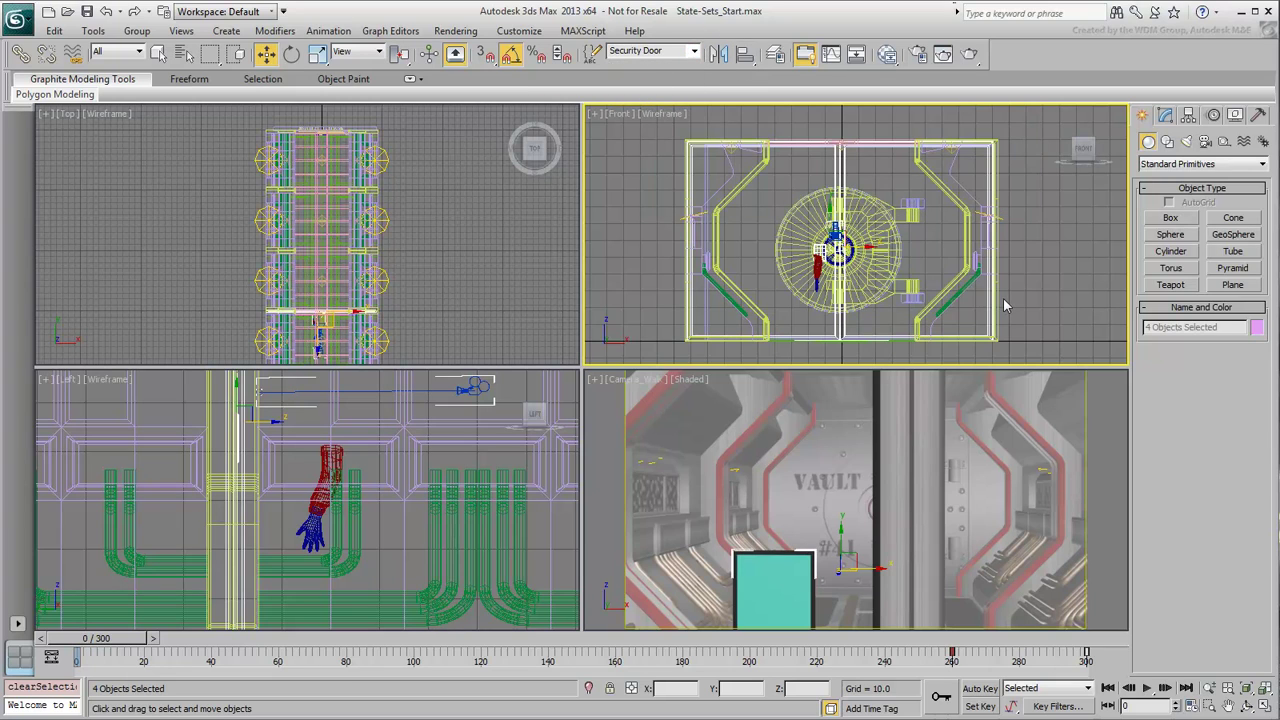
drag(838, 222, 835, 226)
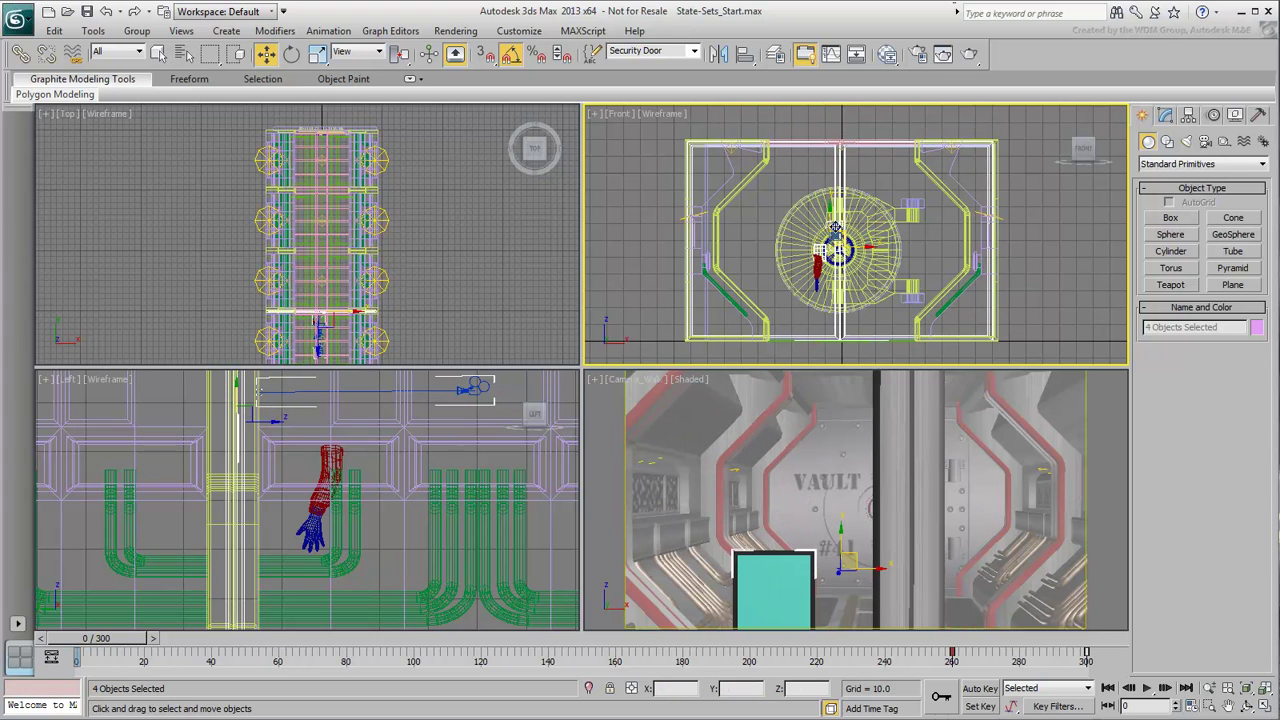
Select the Bio-Scan_Screen named selection set to check its contents, then clear the selection
click(694, 51)
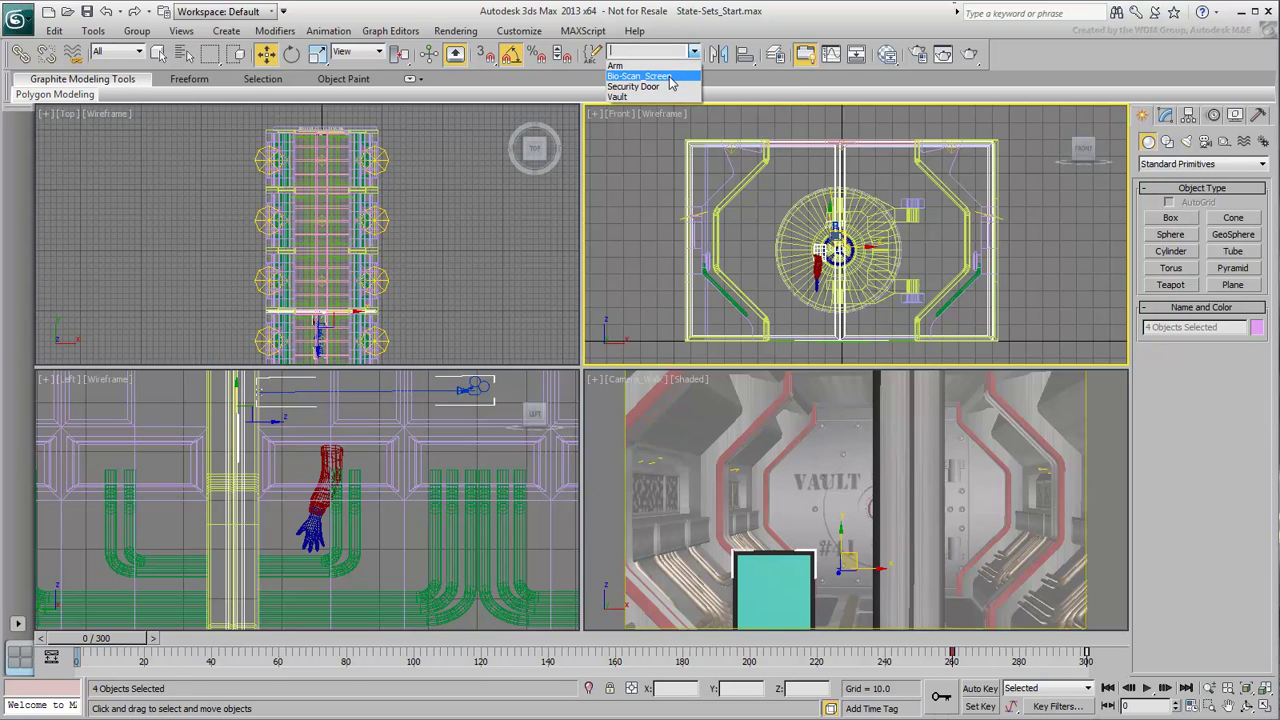
click(669, 76)
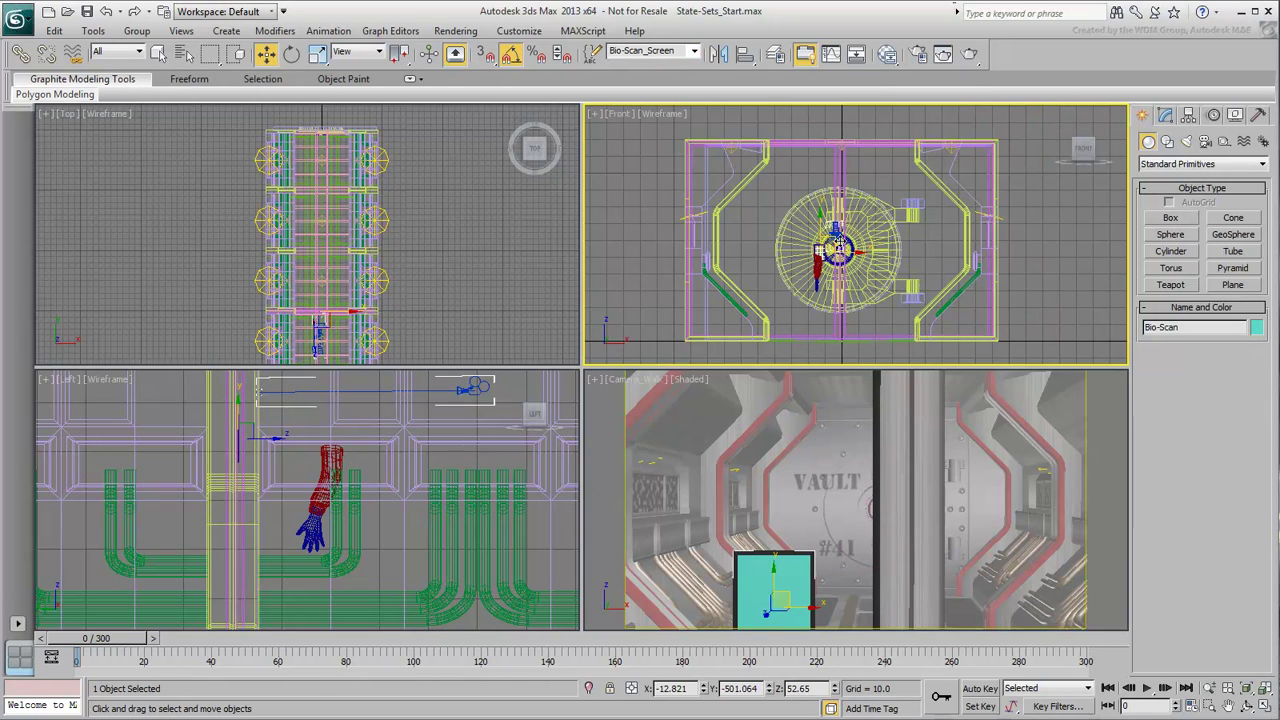
drag(834, 233, 832, 227)
key(ctrl+z)
click(1049, 286)
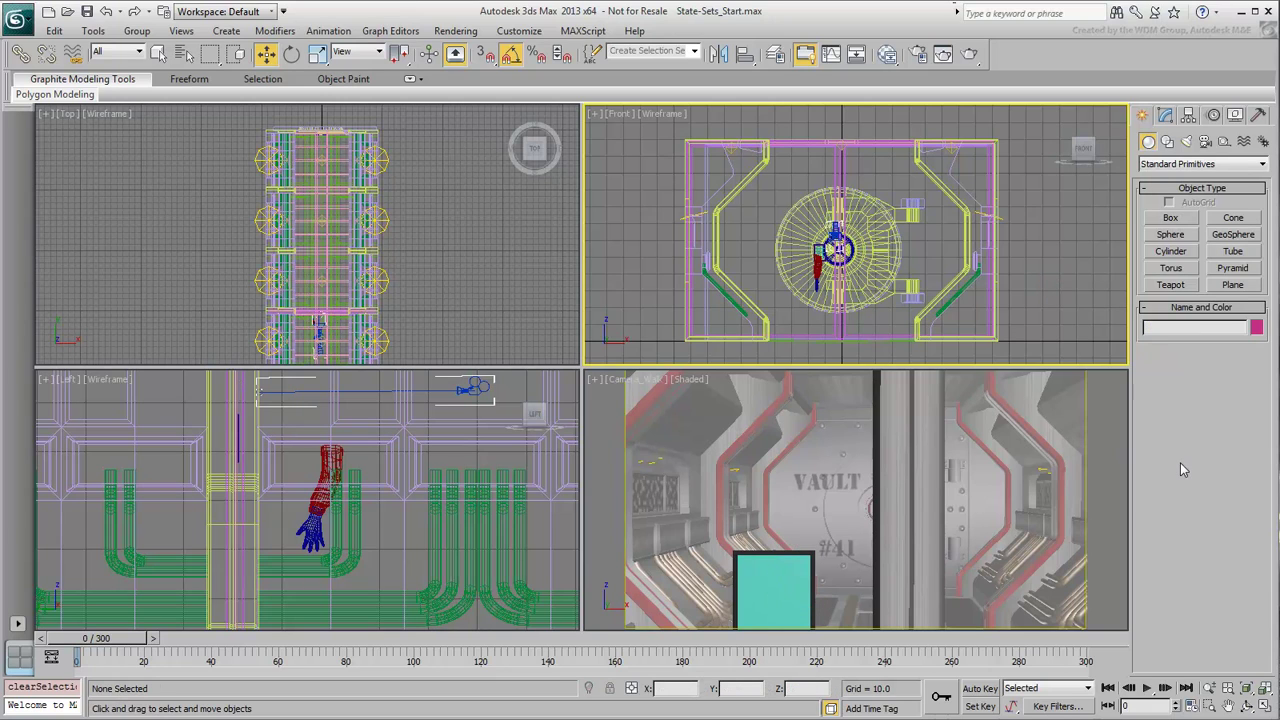
Open State Sets and display its Render Outputs settings
click(455, 31)
click(499, 115)
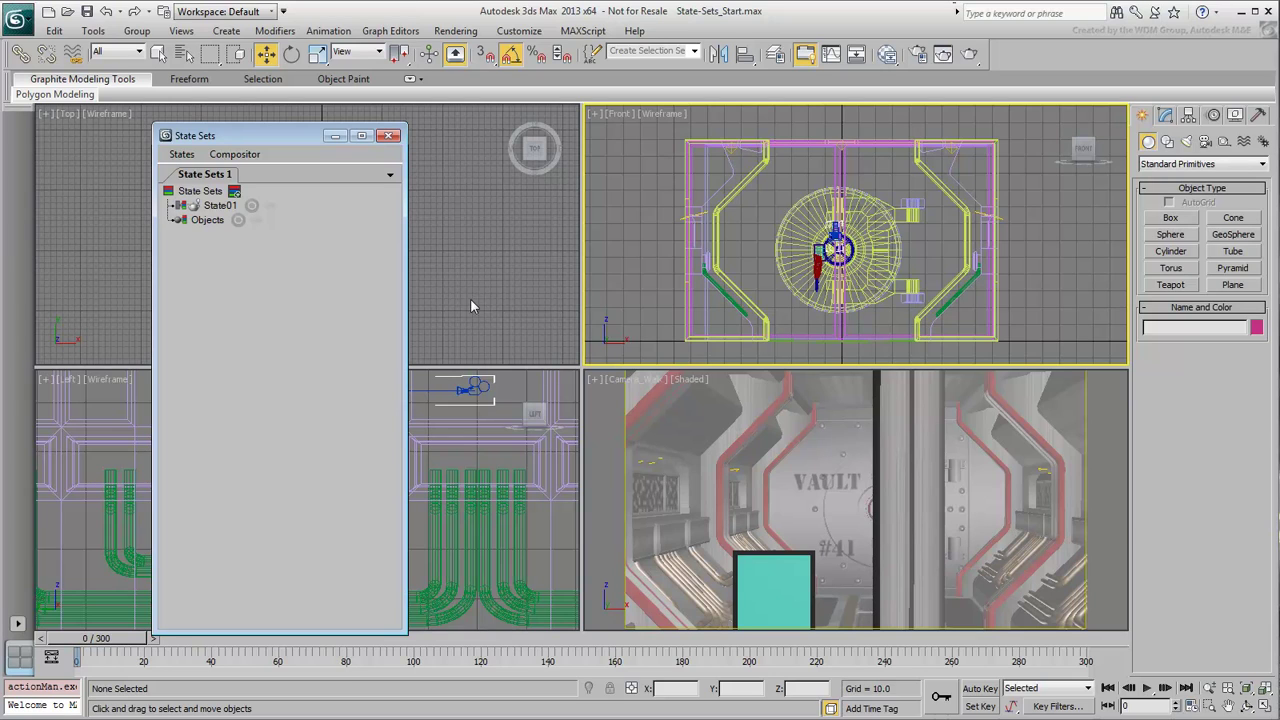
click(181, 154)
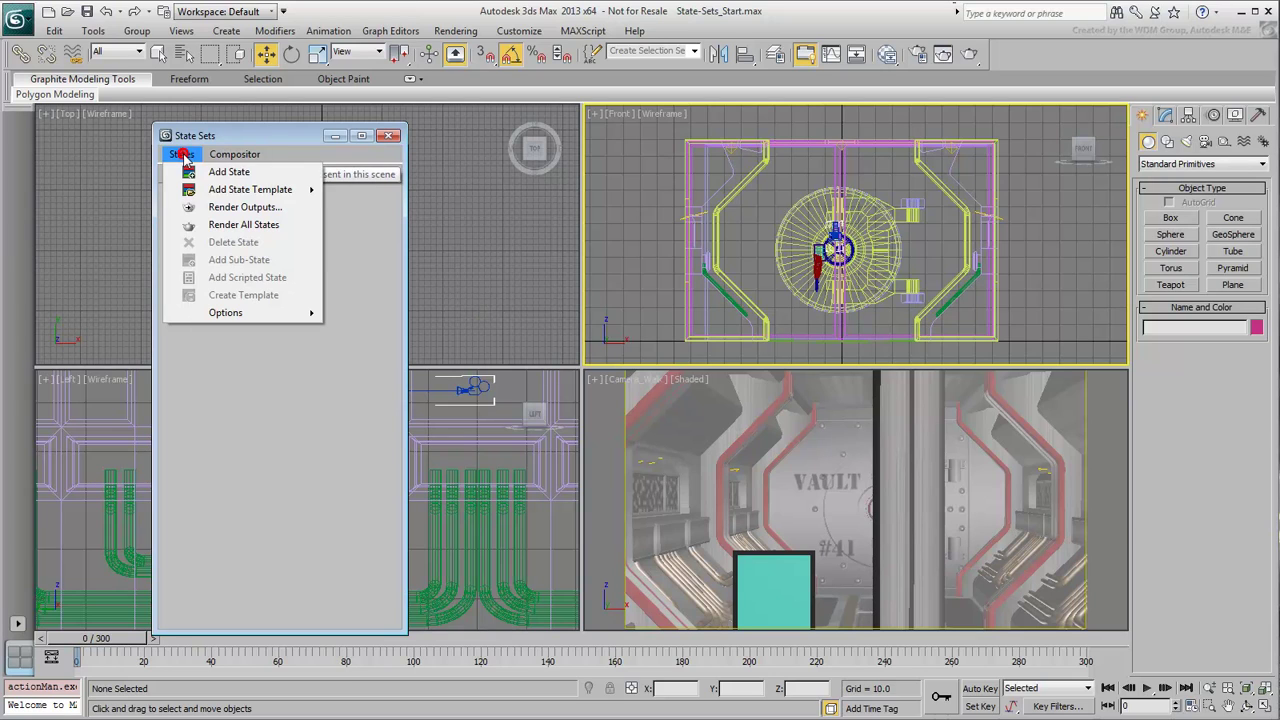
click(258, 208)
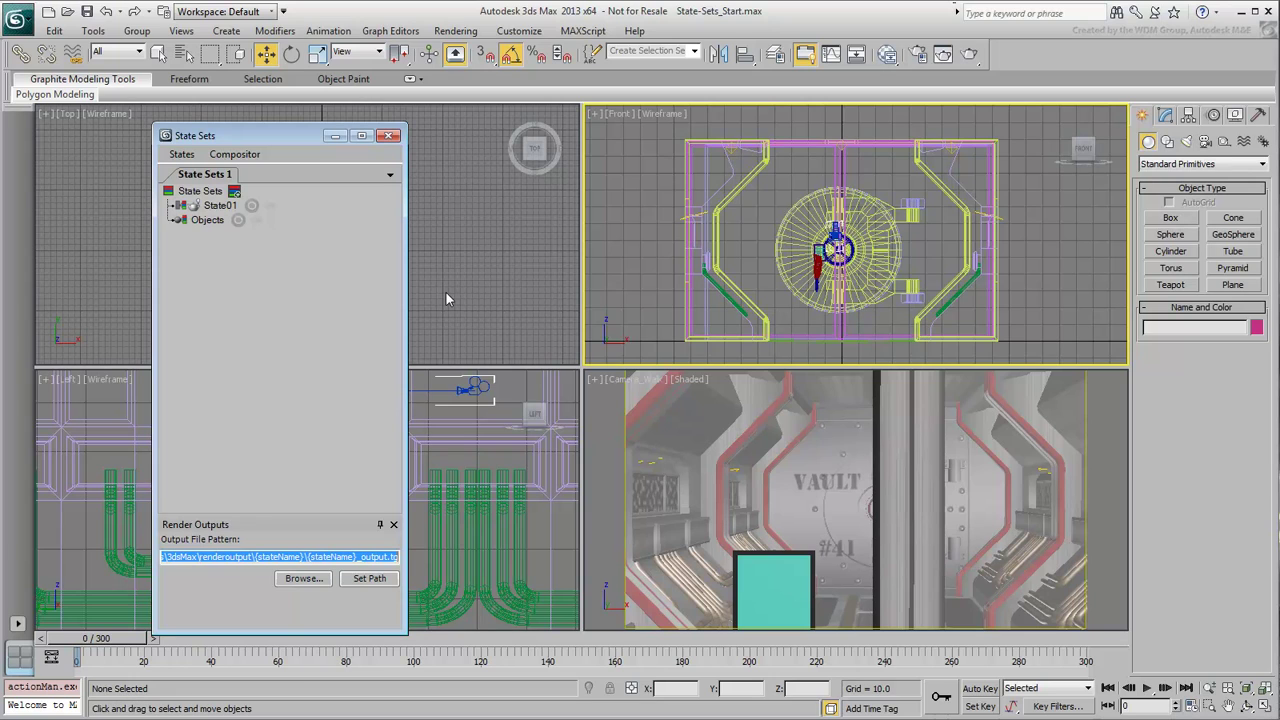
Close State Sets and reopen it to check whether the Render Outputs settings are still displayed
click(386, 136)
click(452, 31)
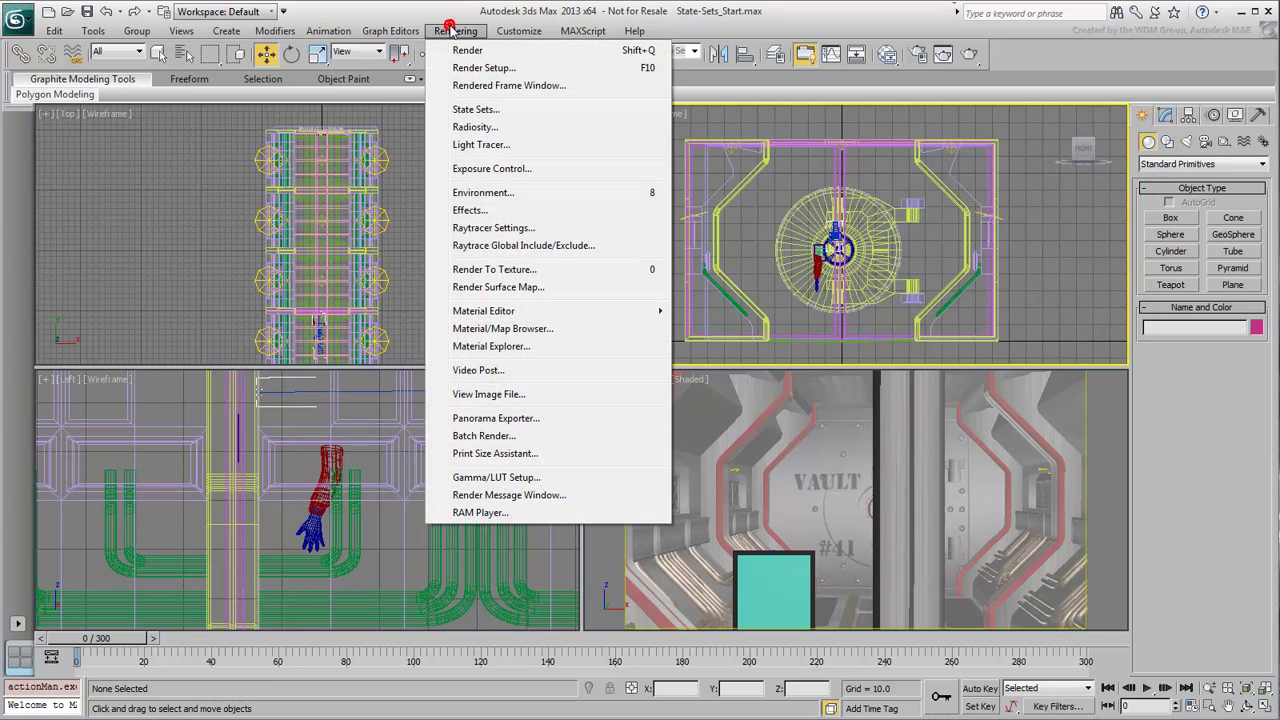
click(476, 110)
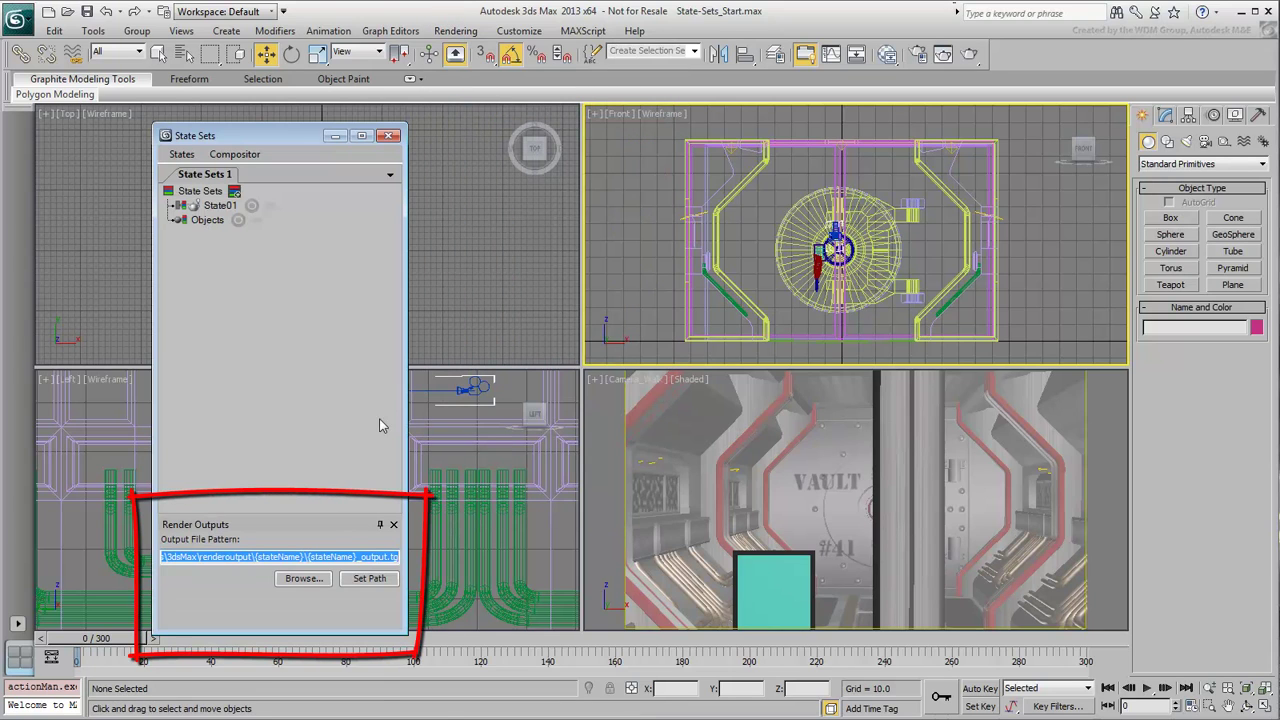
Set the Render Outputs settings to auto-hide, bring them back into view, and pin them in place again
click(380, 527)
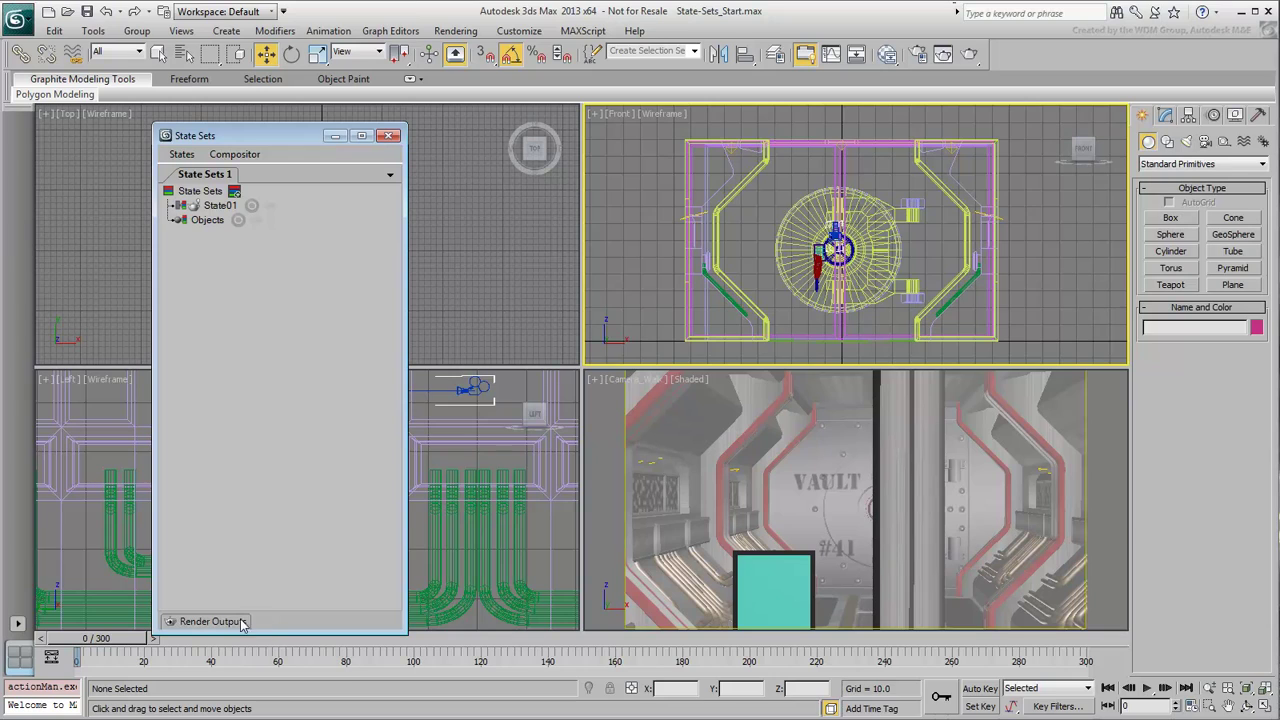
mouse_move(241, 622)
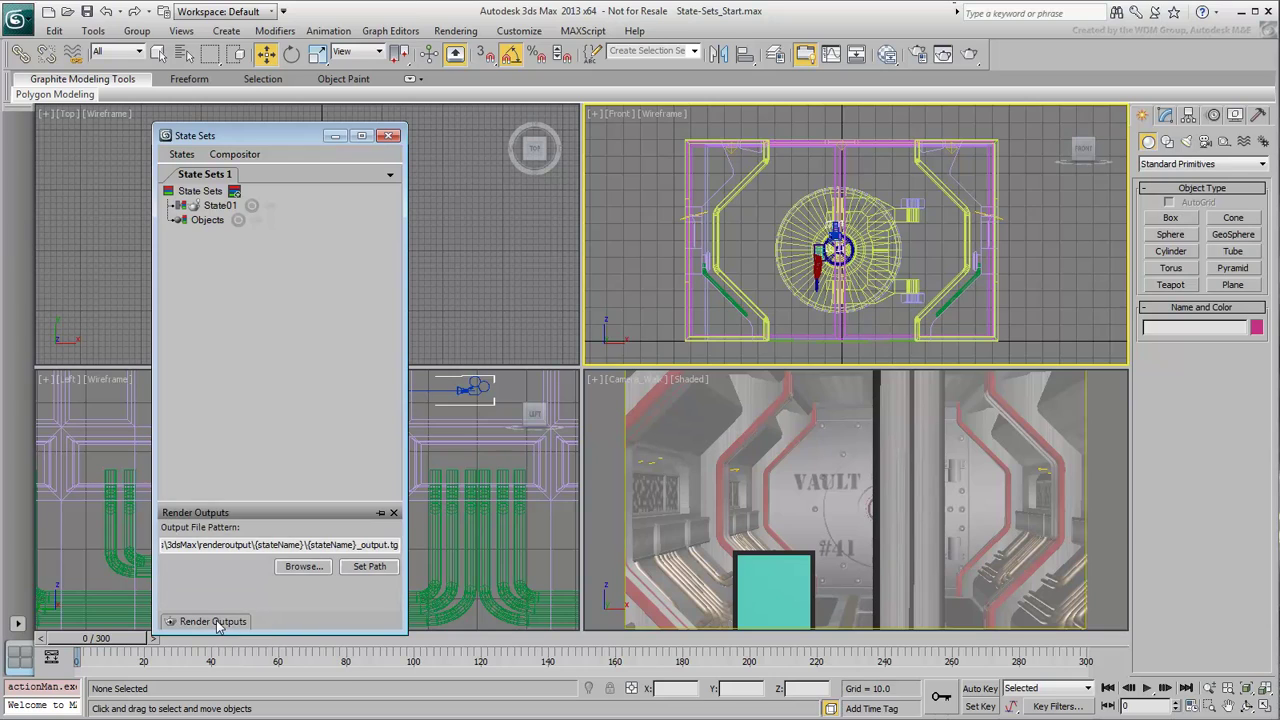
click(380, 513)
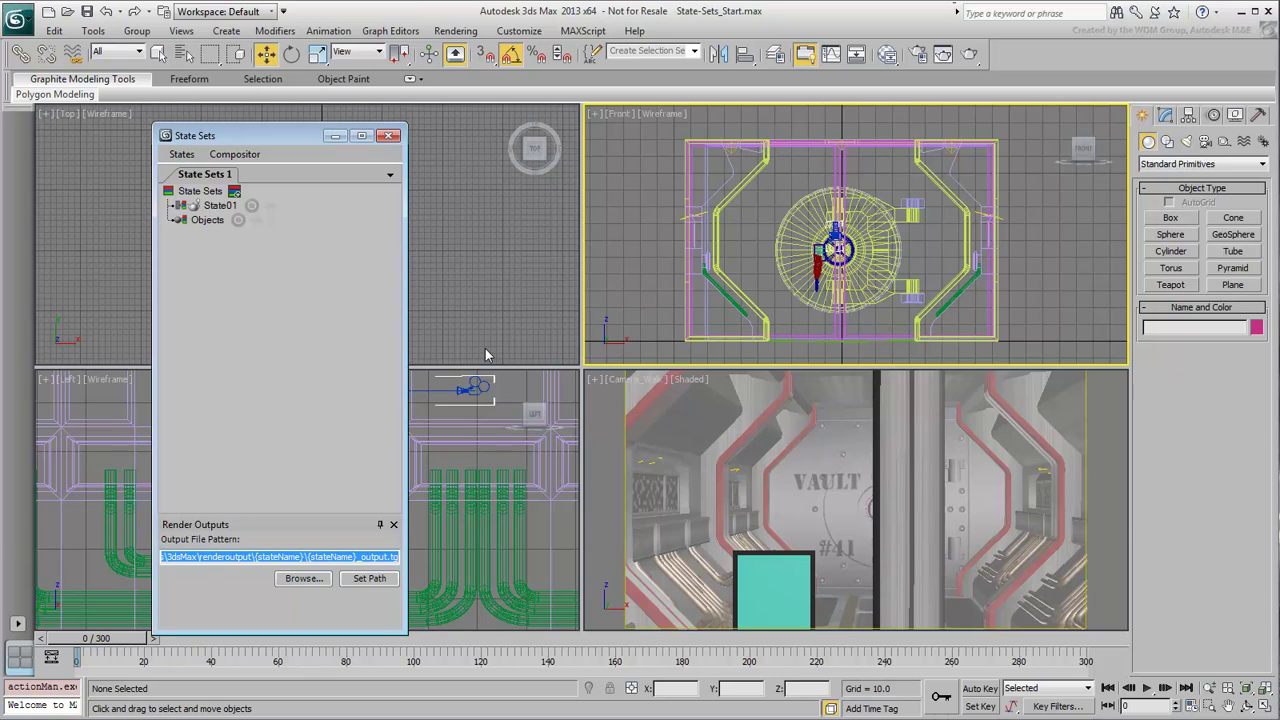
Add the Compositor Link settings to State Sets, view both groups of settings, and leave Render Outputs displayed
click(250, 162)
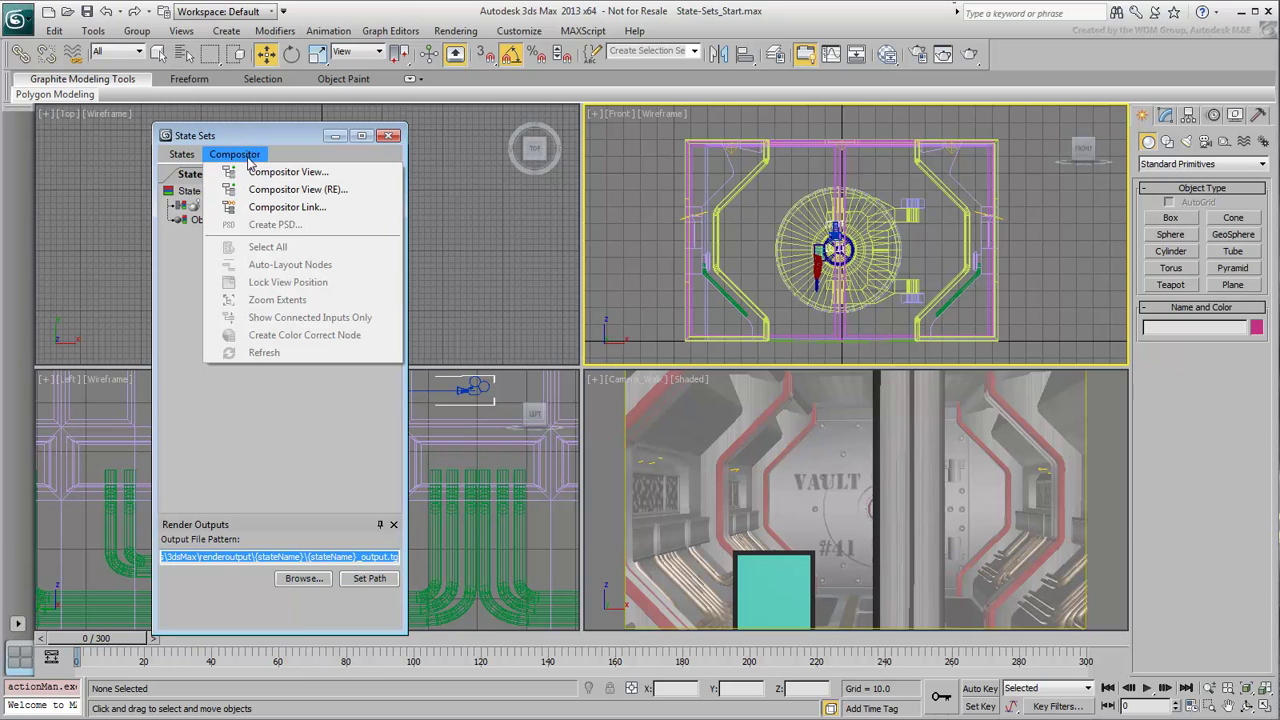
click(324, 208)
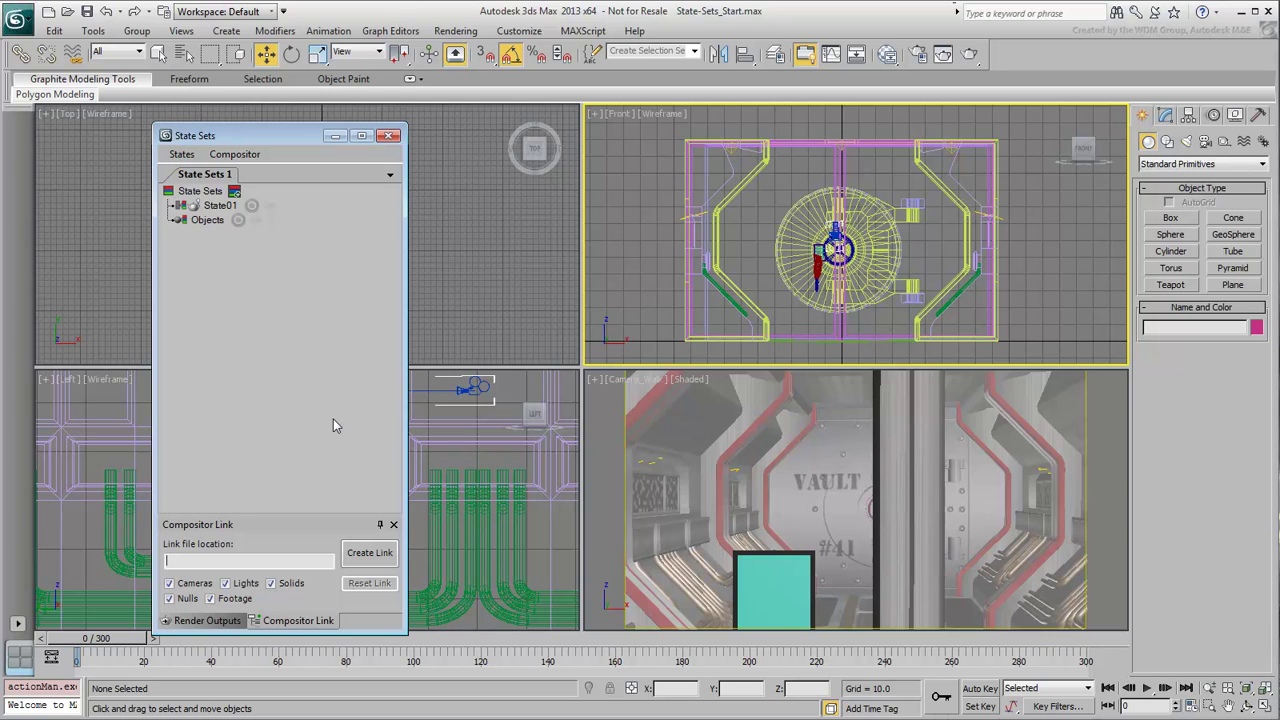
click(200, 621)
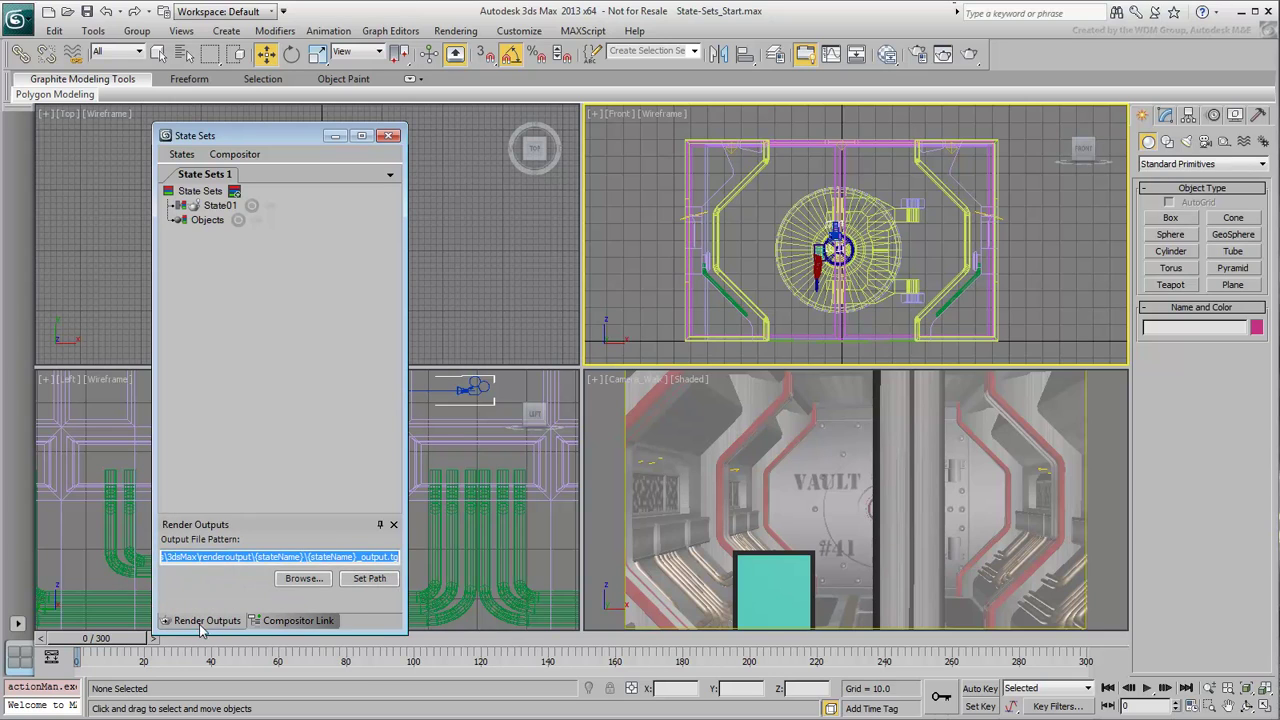
click(278, 626)
click(210, 621)
Record State01 while hiding the left security door and its attached screen parts, then stop the recording
click(218, 206)
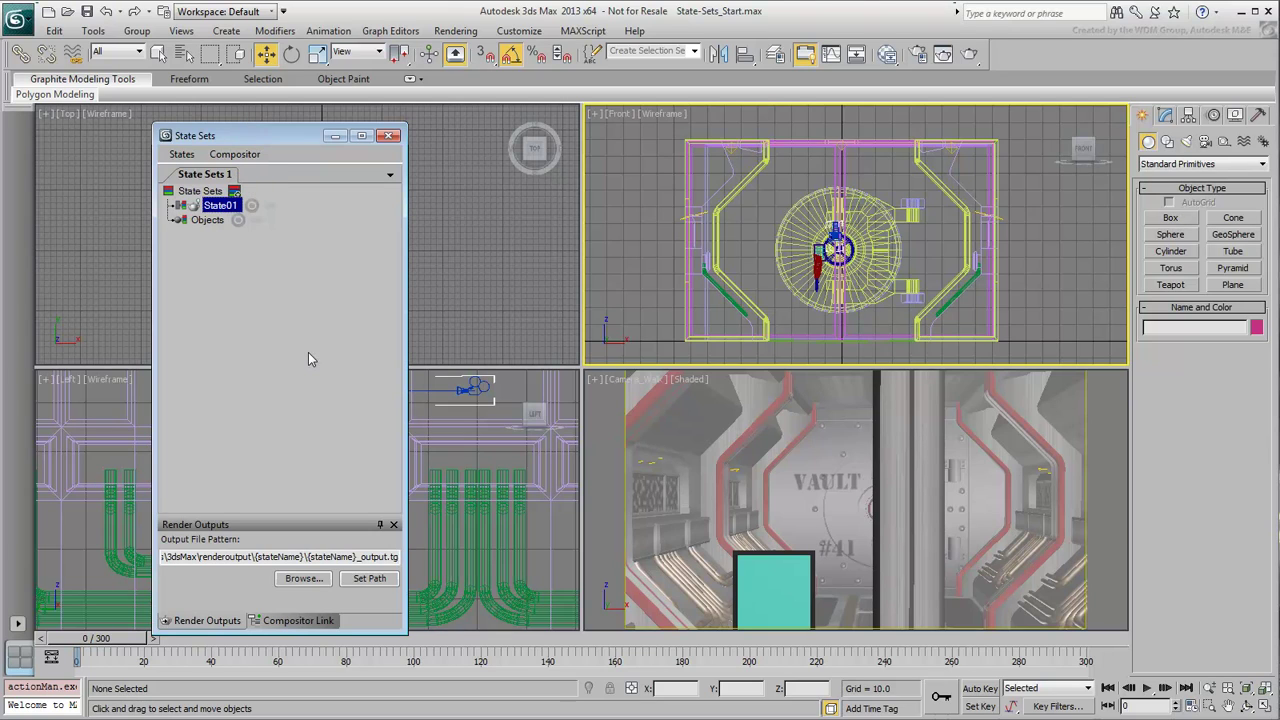
click(253, 207)
click(888, 447)
click(888, 447)
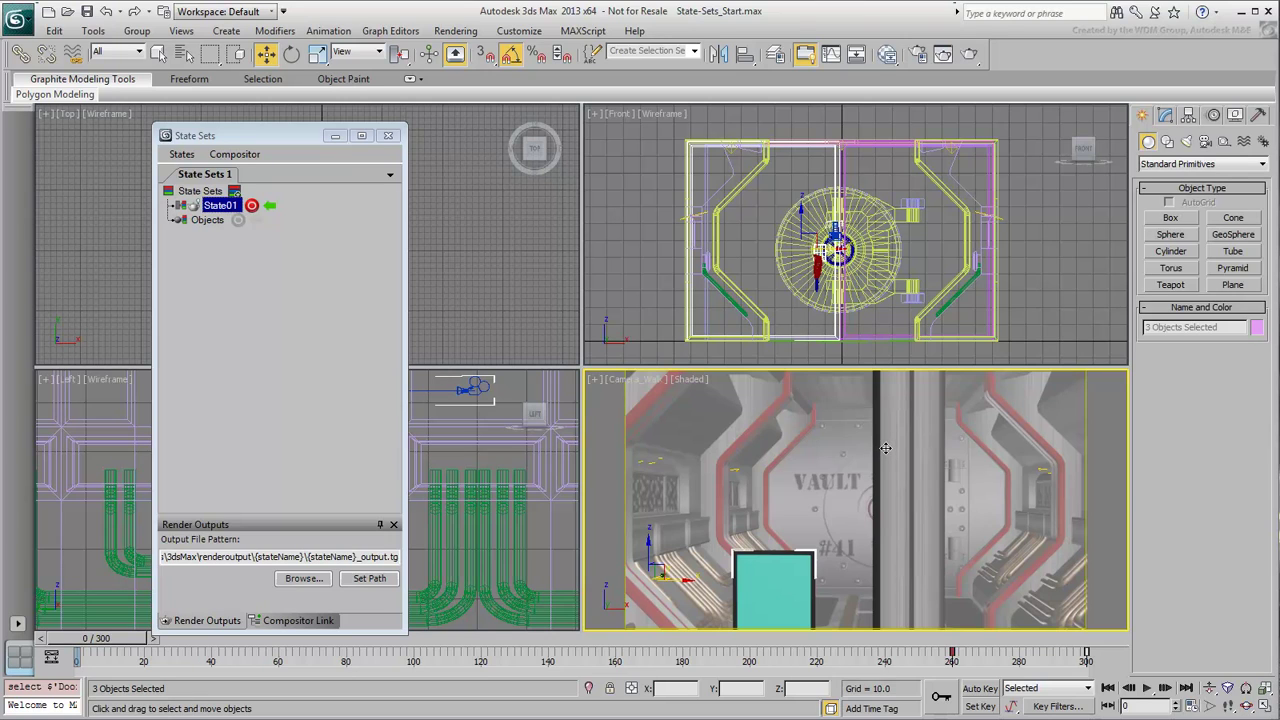
right_click(885, 448)
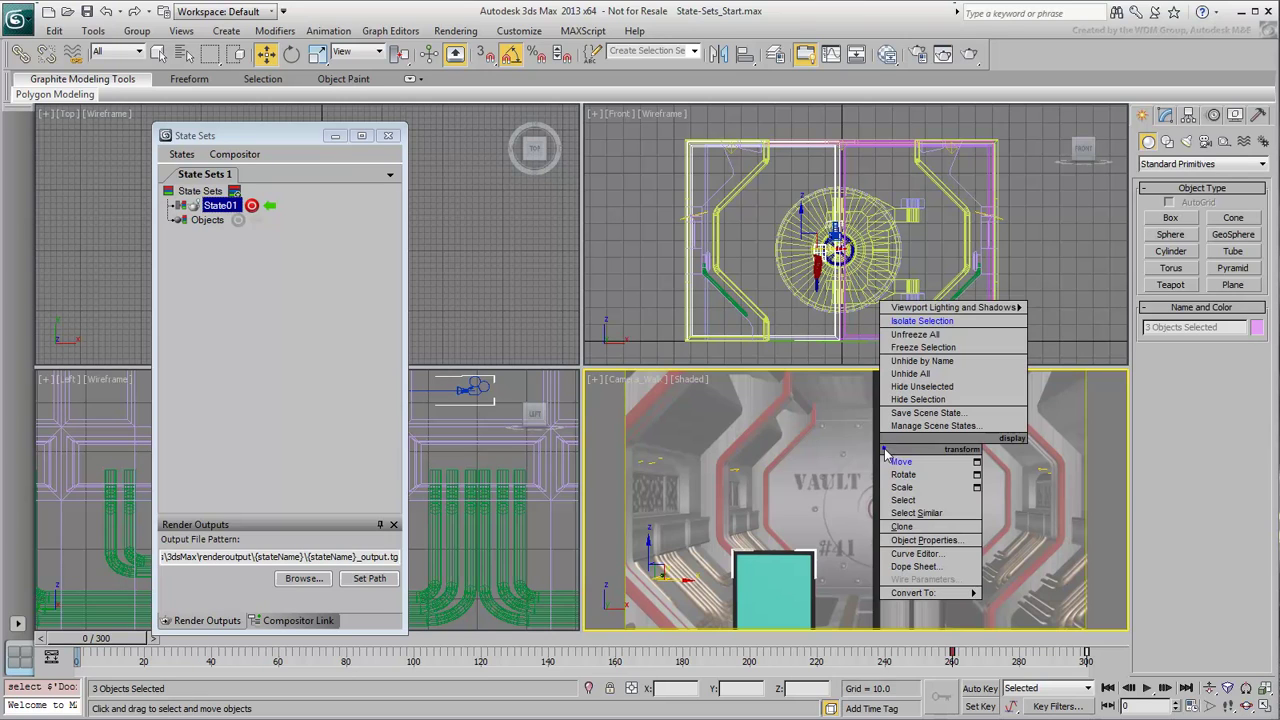
click(905, 399)
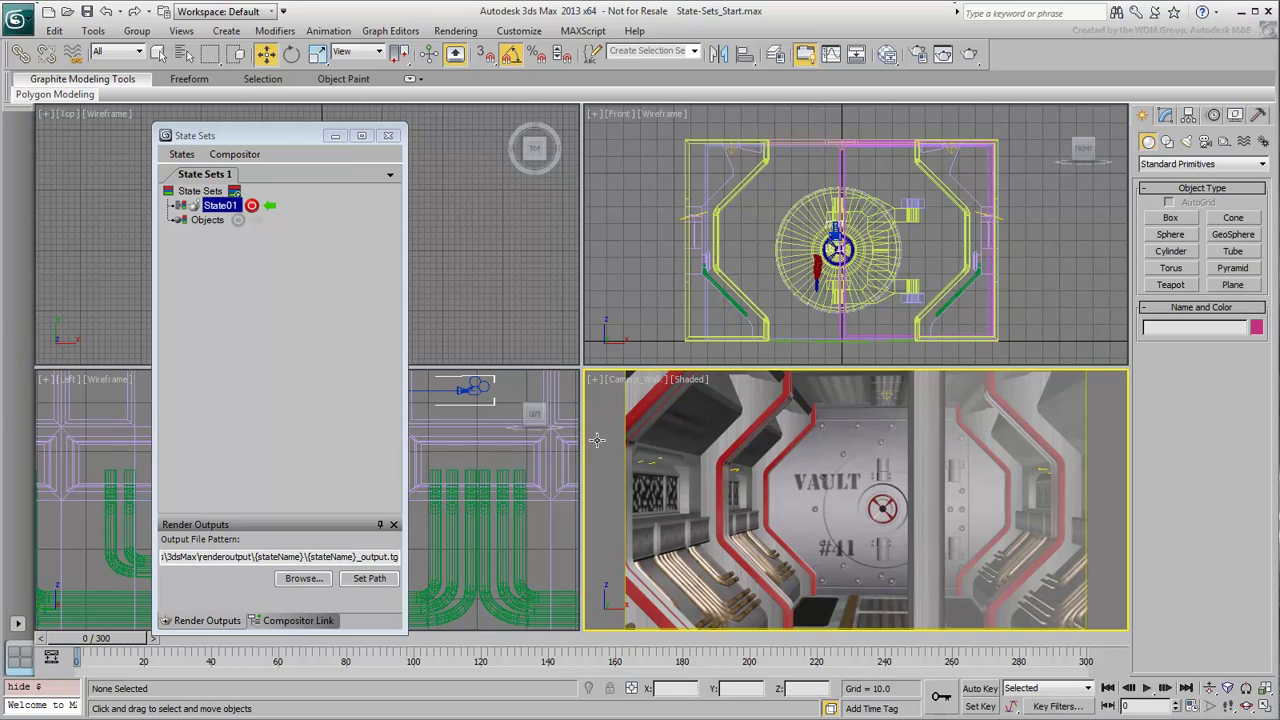
click(253, 208)
click(253, 207)
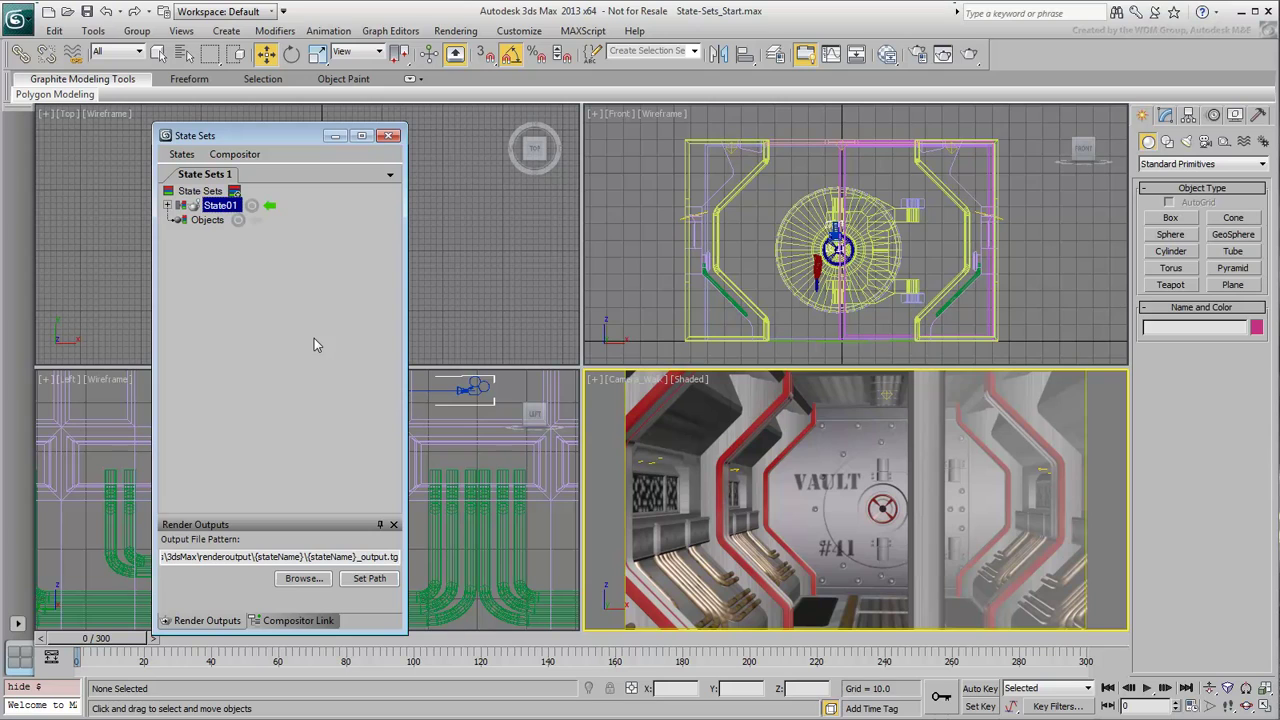
Toggle State01 off and on to compare the scene with and without the door, leaving the state off
click(272, 210)
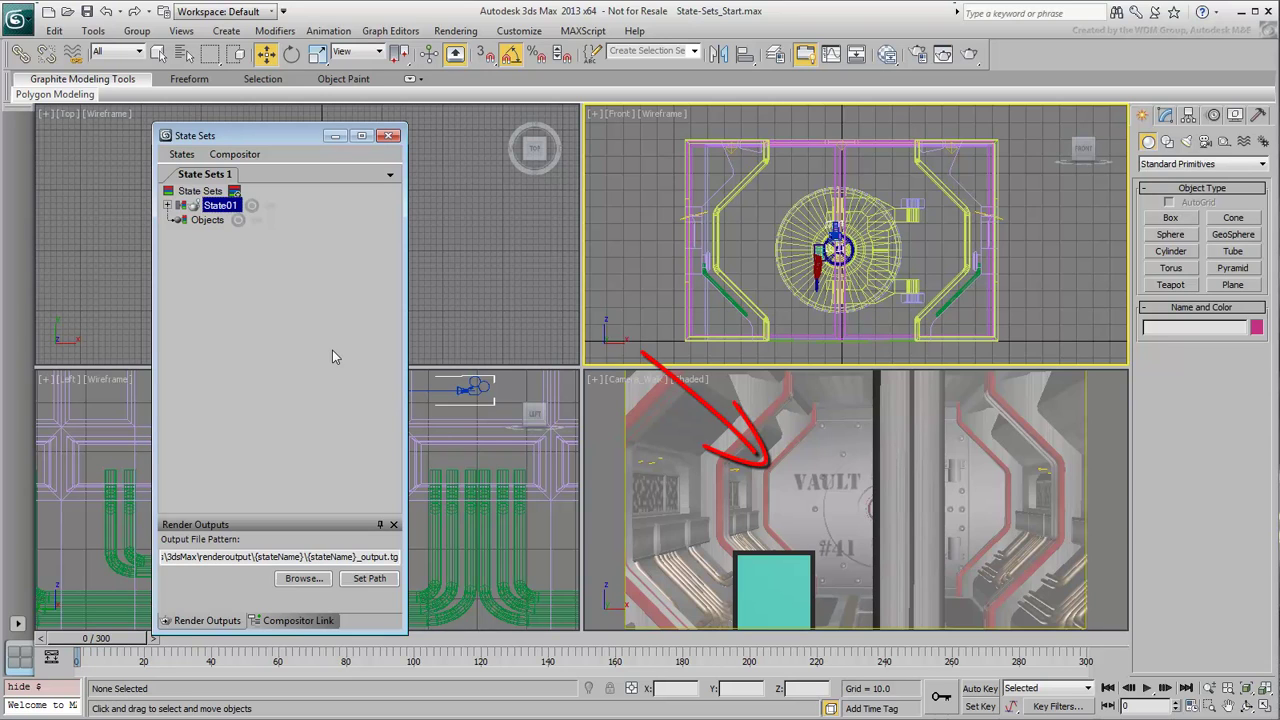
click(272, 209)
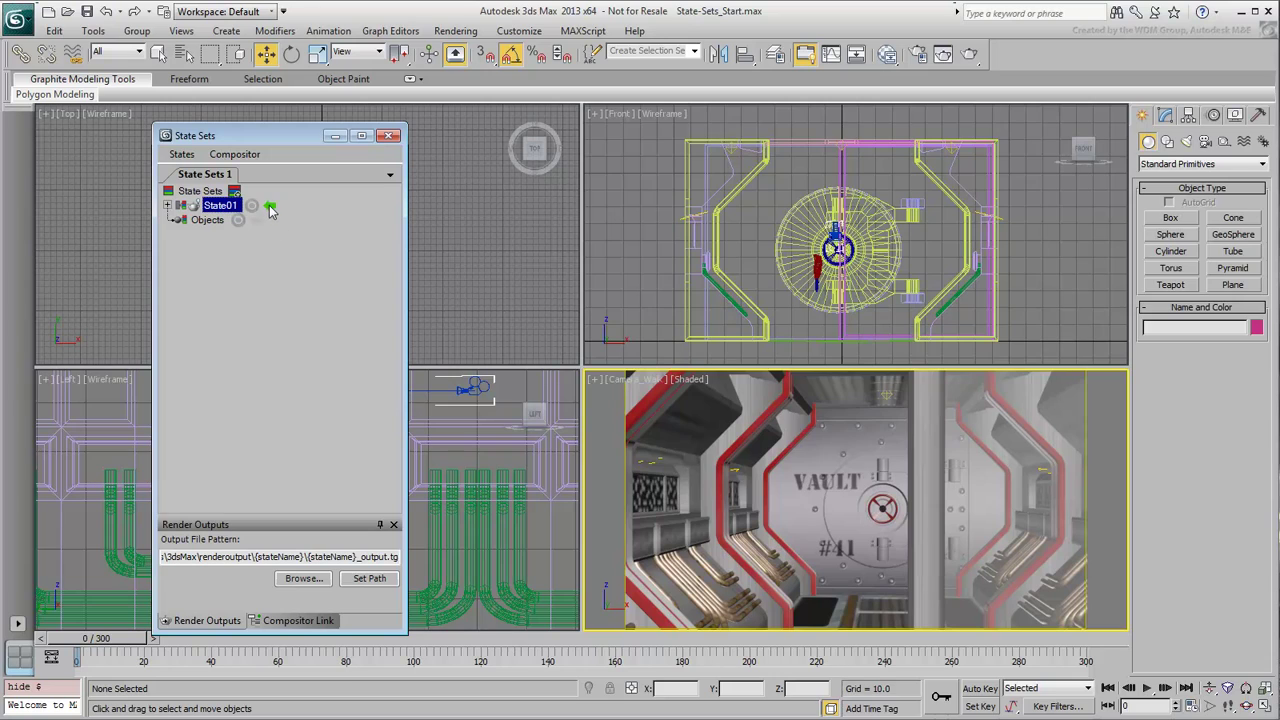
click(271, 207)
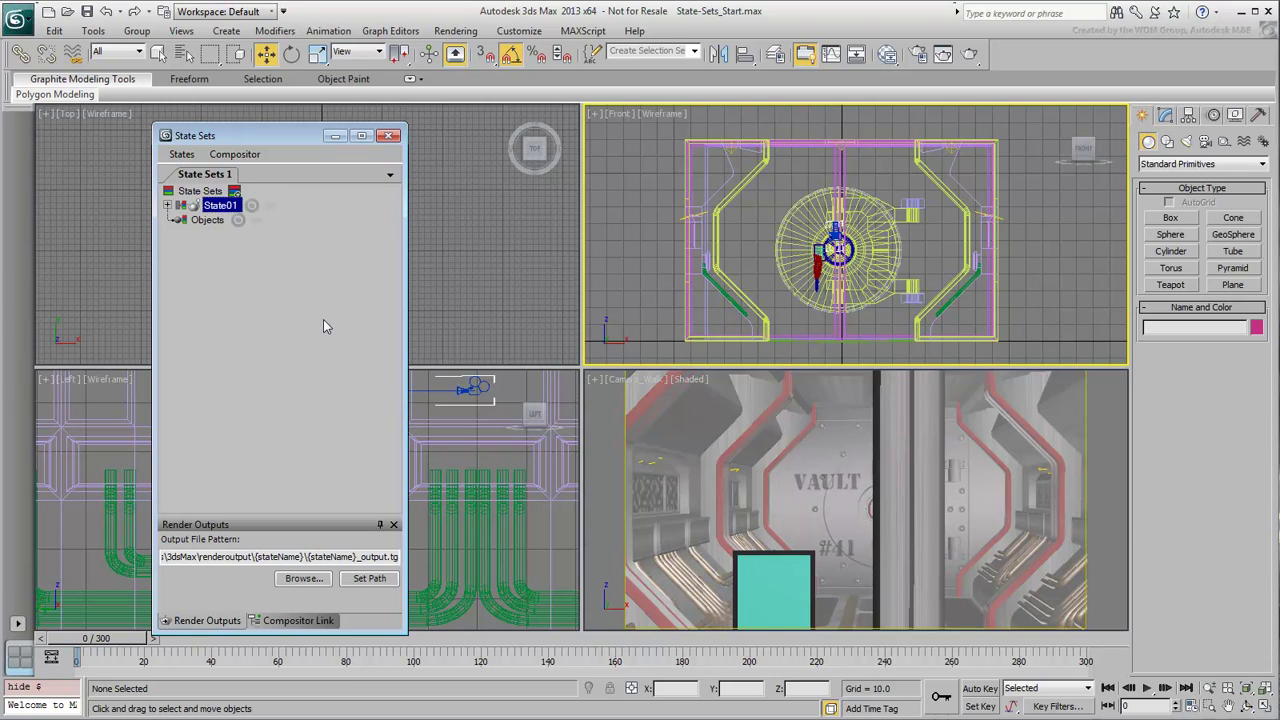
Add a second state, record it while hiding the objects of the Vault selection set, and stop recording
click(234, 191)
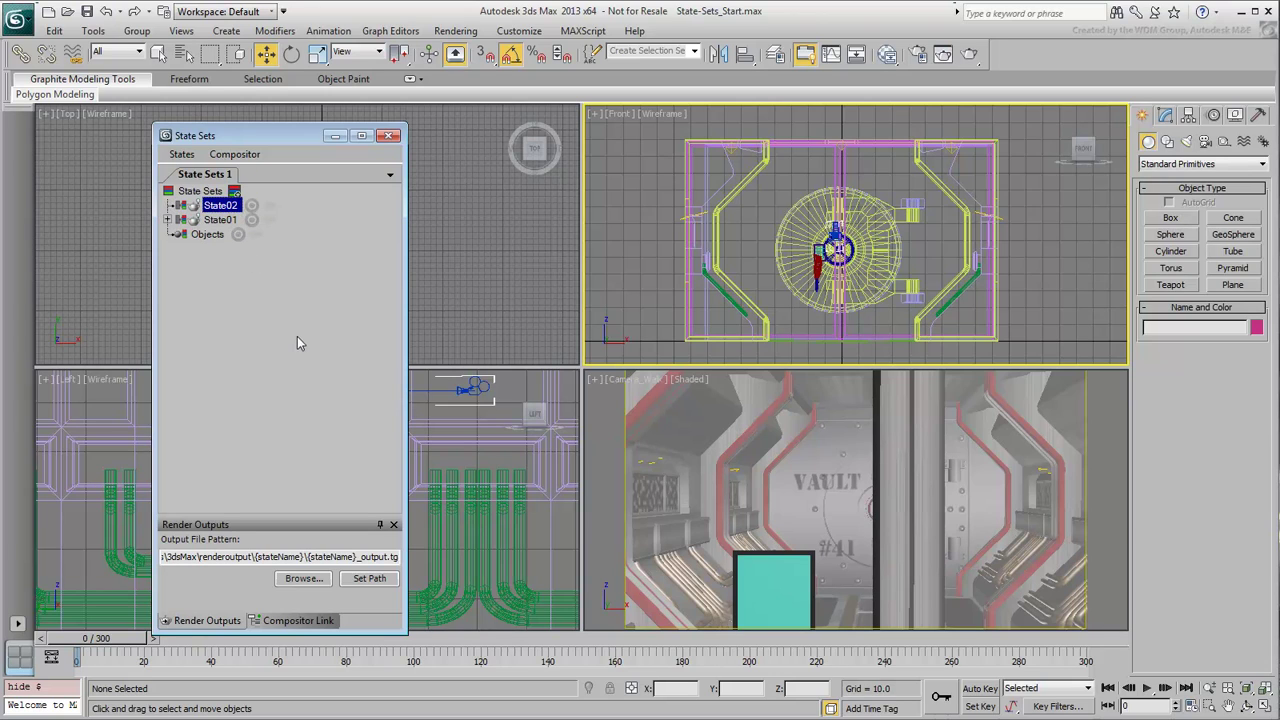
click(252, 206)
click(694, 52)
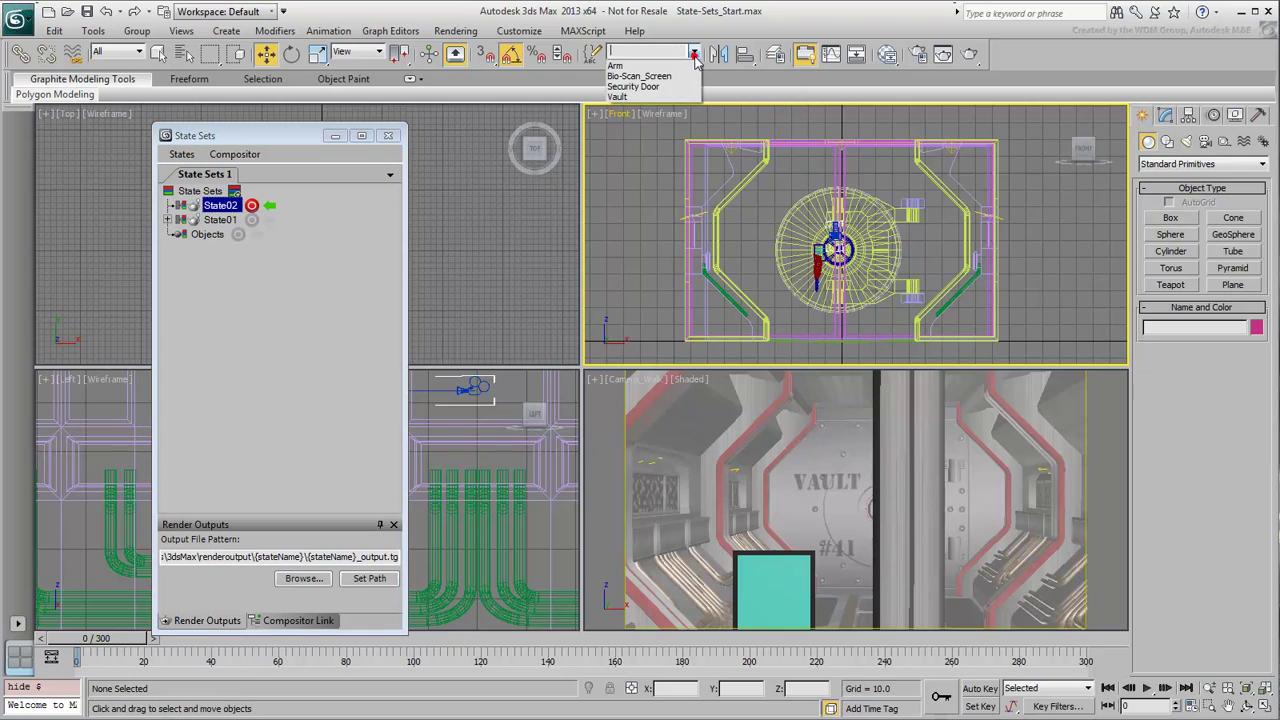
click(620, 96)
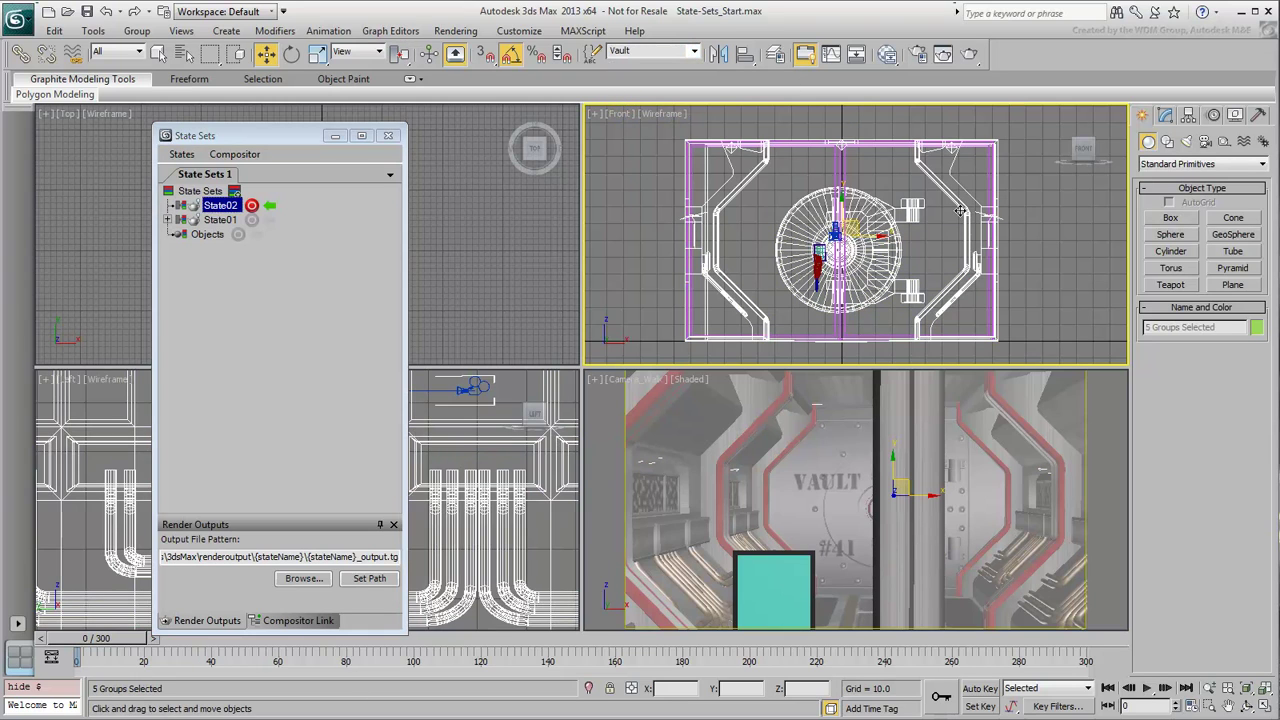
right_click(1054, 216)
click(1069, 170)
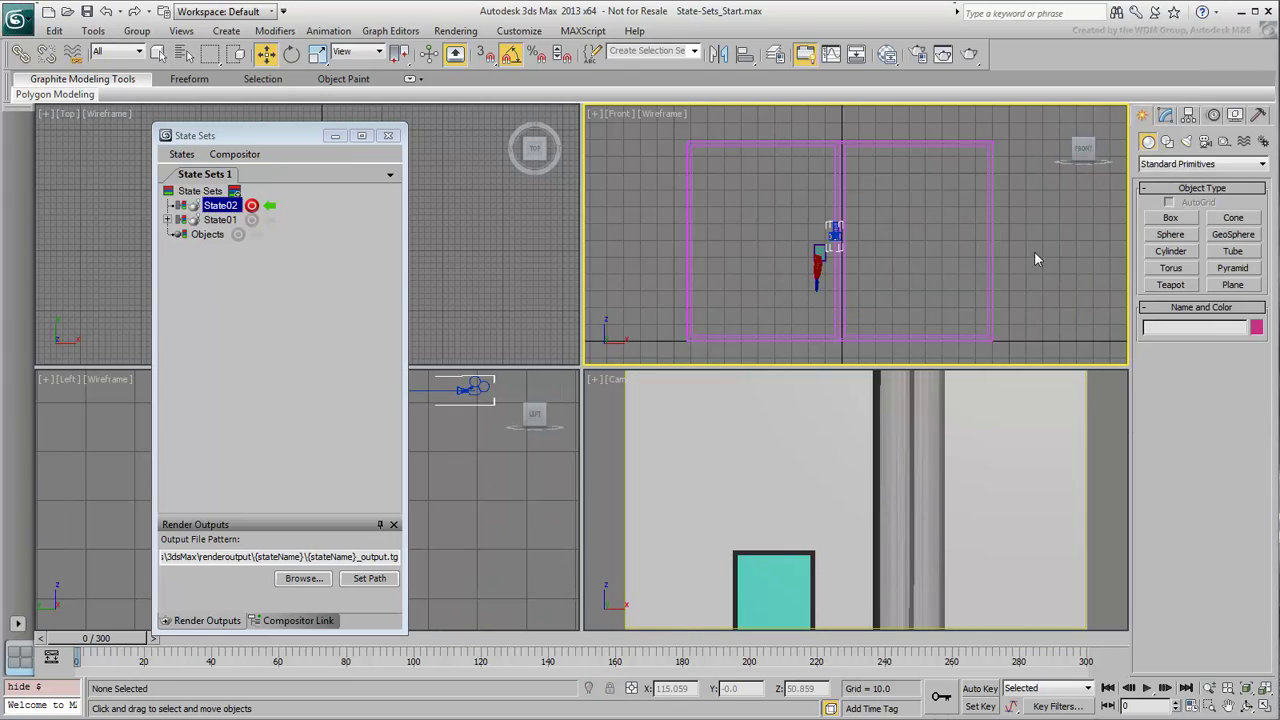
click(251, 205)
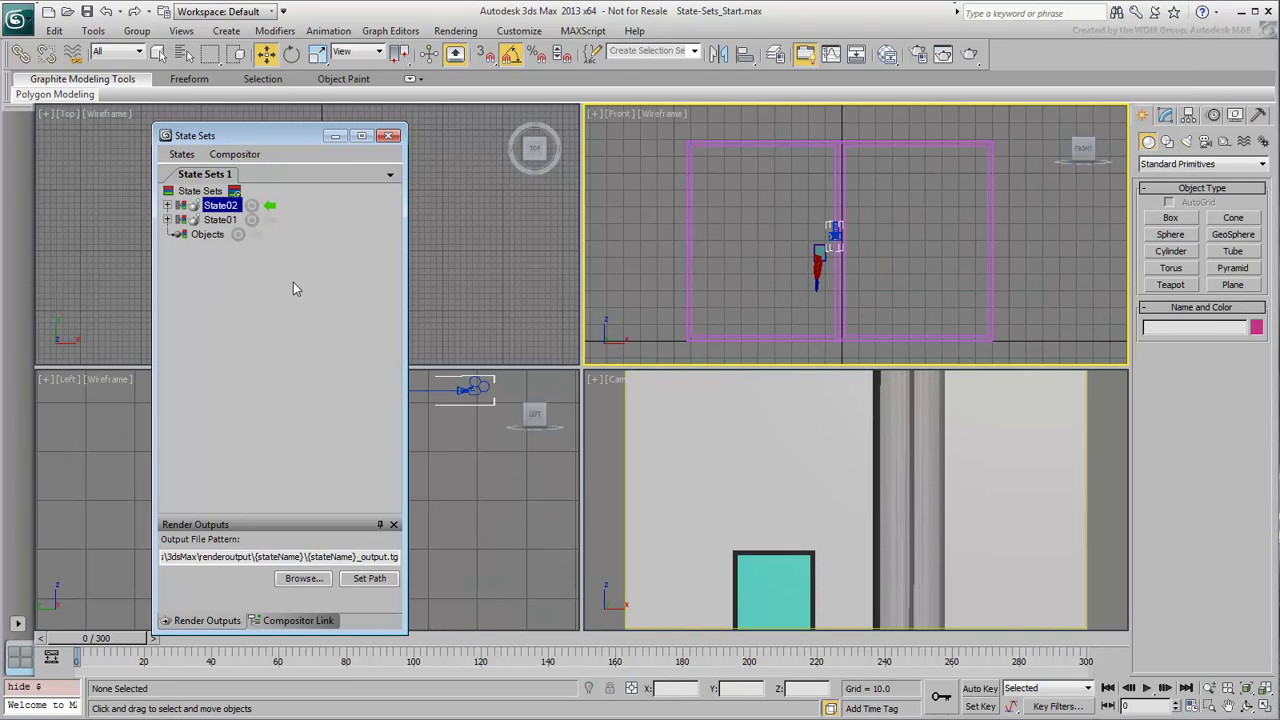
Switch back and forth between State01 and State02 to compare their object visibility, leaving State01 current
click(270, 221)
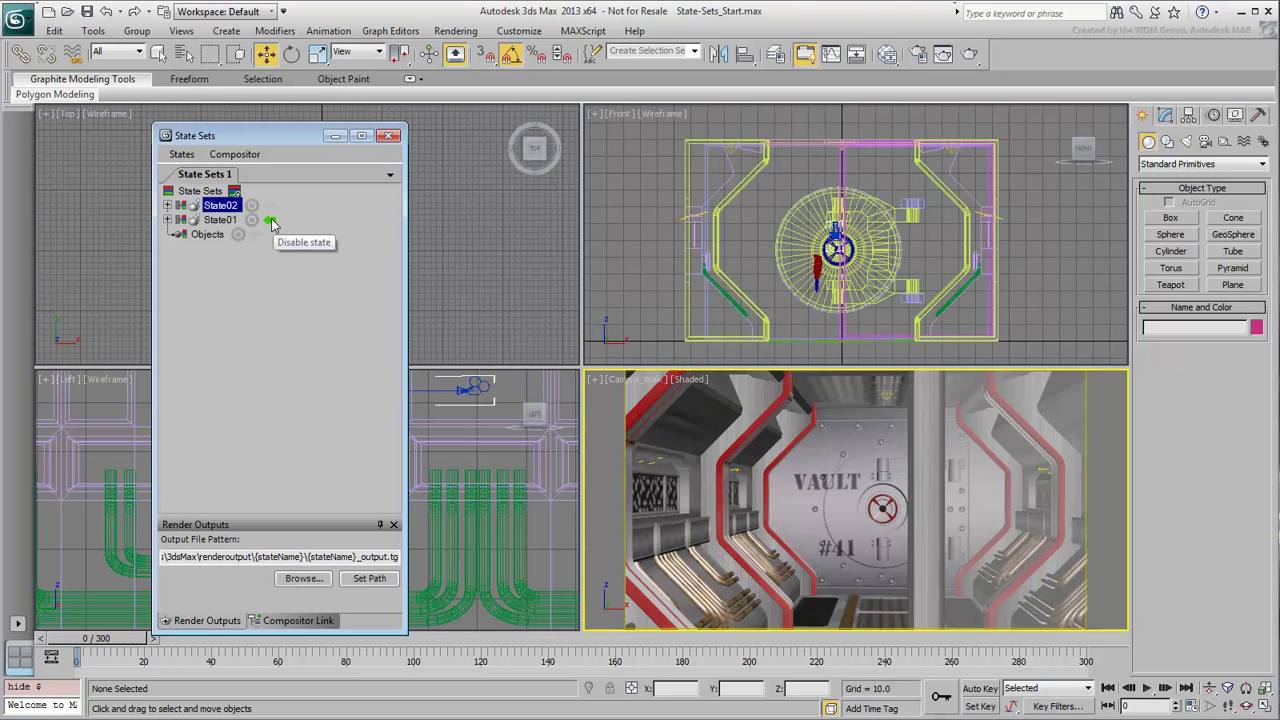
click(270, 206)
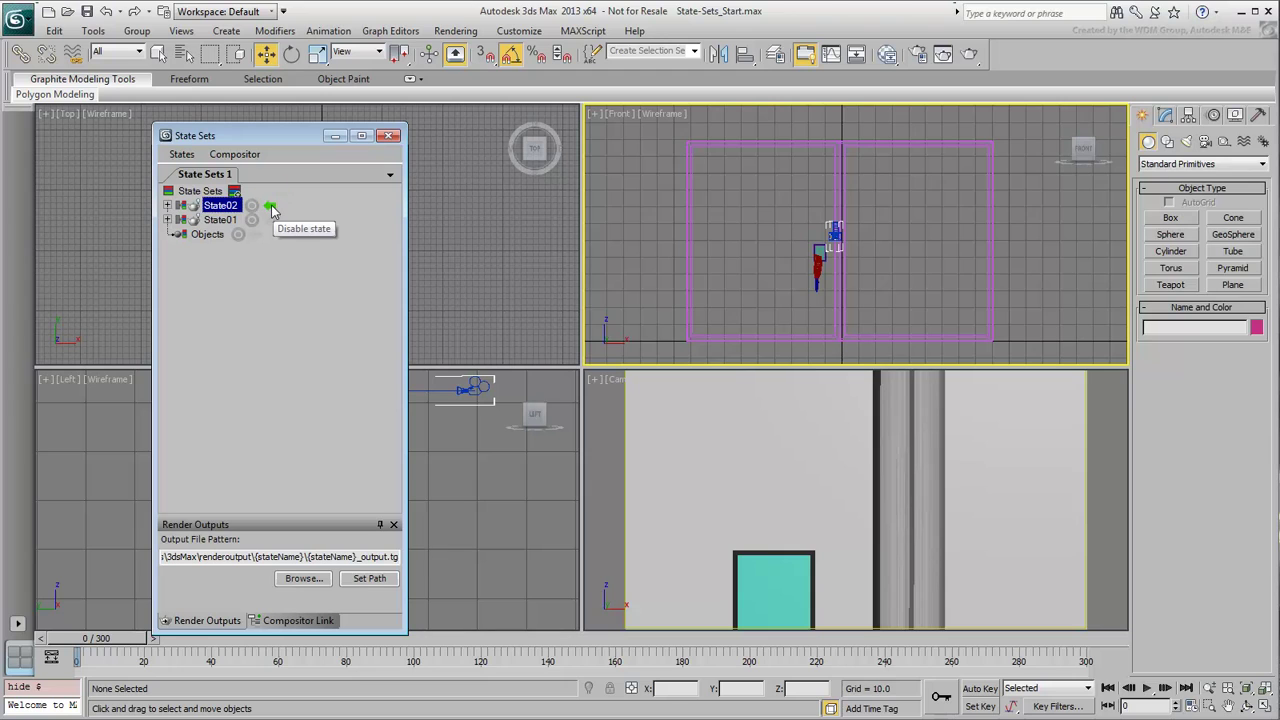
click(271, 221)
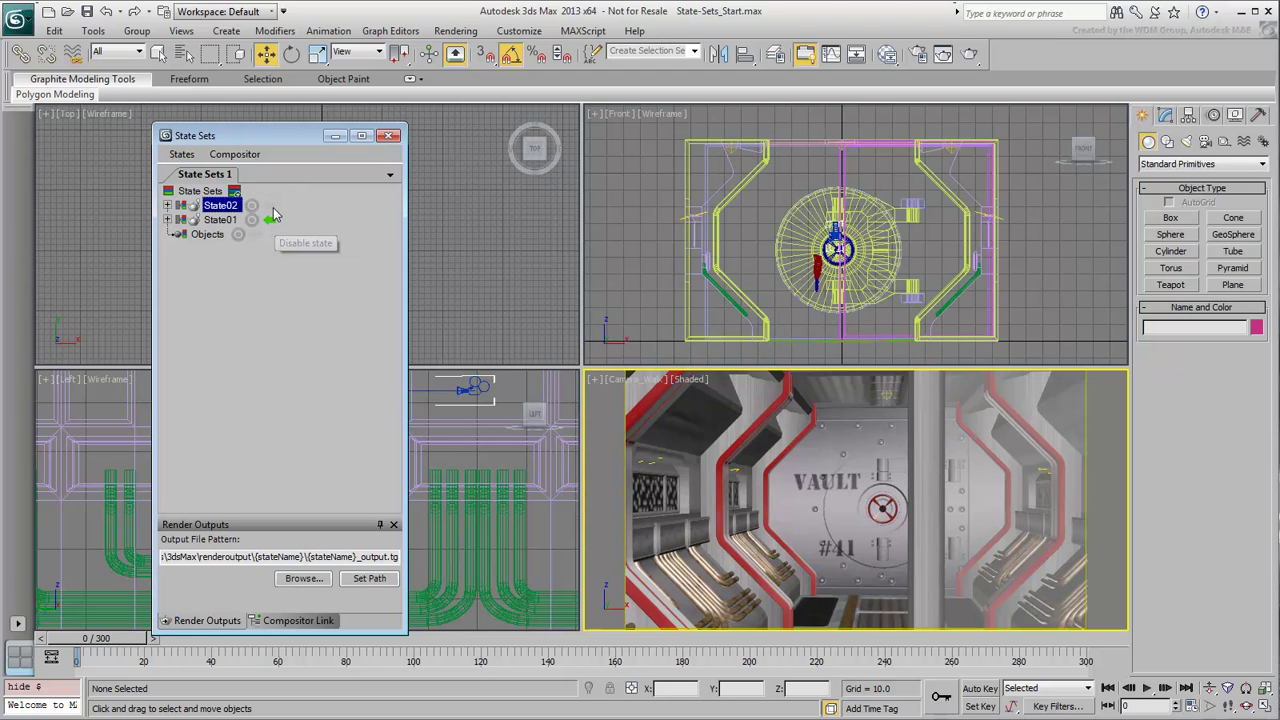
click(270, 206)
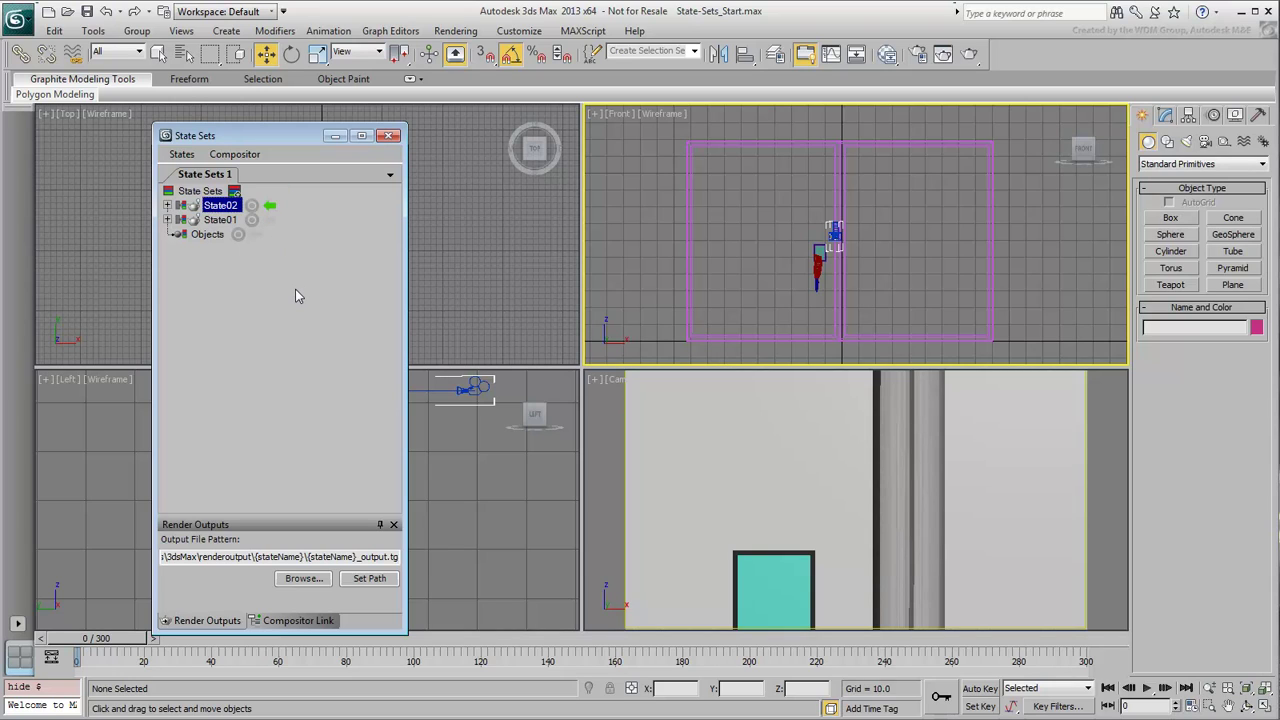
click(270, 220)
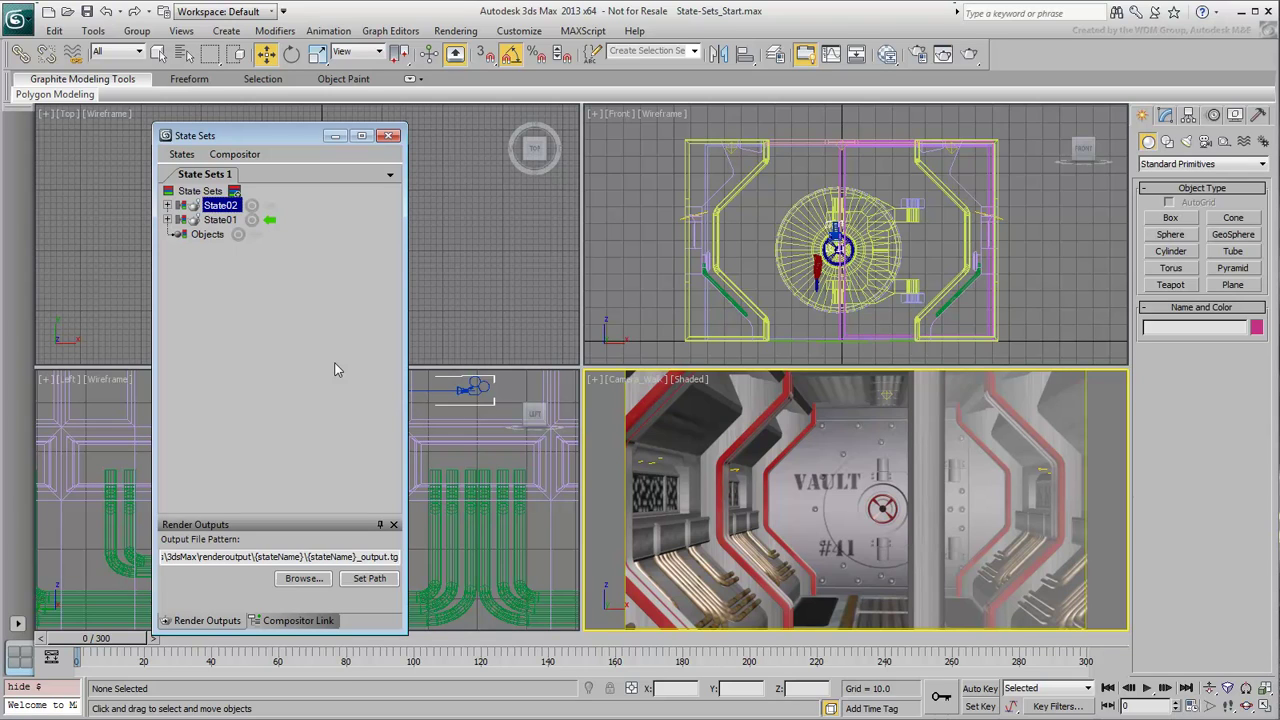
Record a cylinder of about 17.8 radius and 95.3 height into State01 in the camera view, stop recording and leave the Cylinder tool
click(251, 220)
click(1171, 251)
drag(834, 612, 864, 610)
click(838, 435)
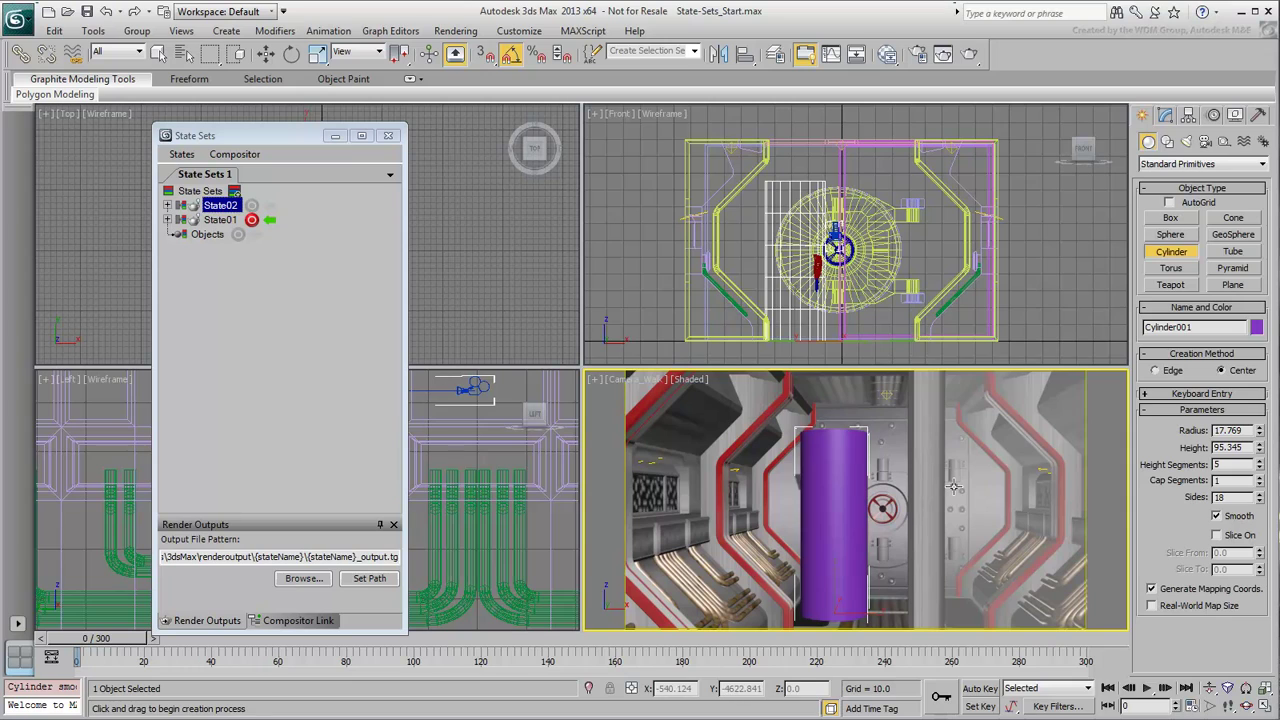
click(252, 220)
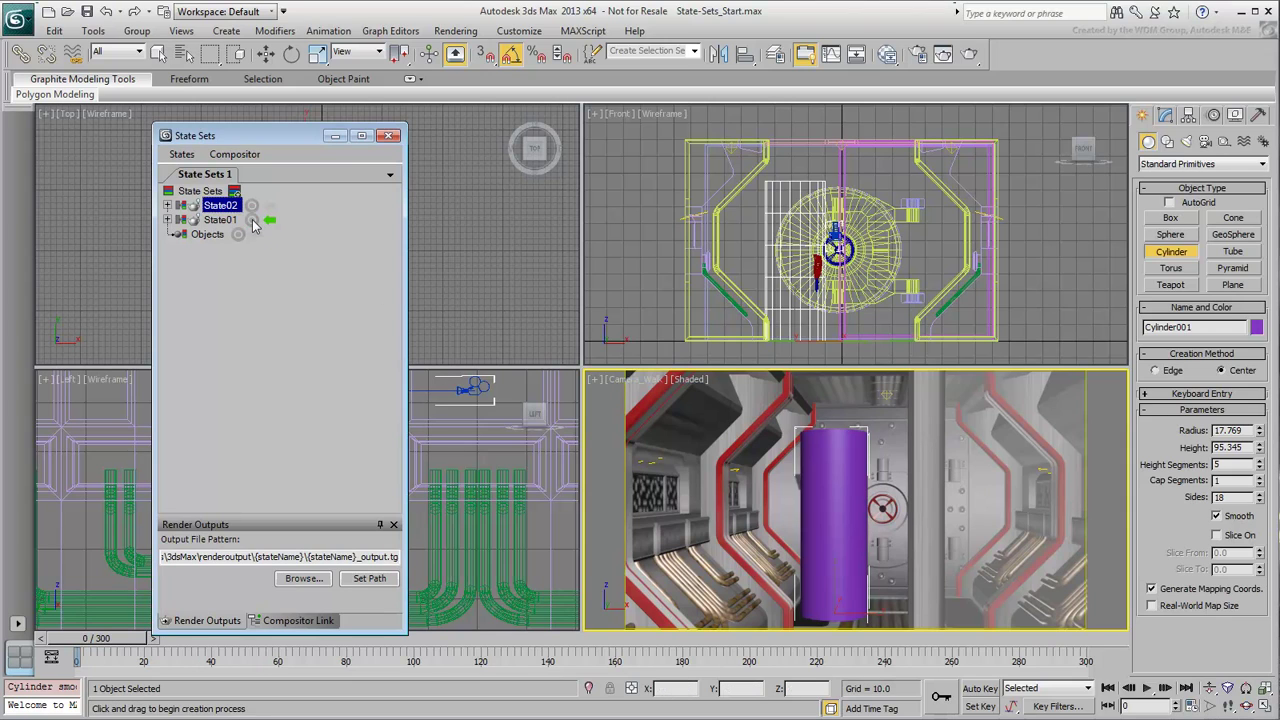
right_click(926, 472)
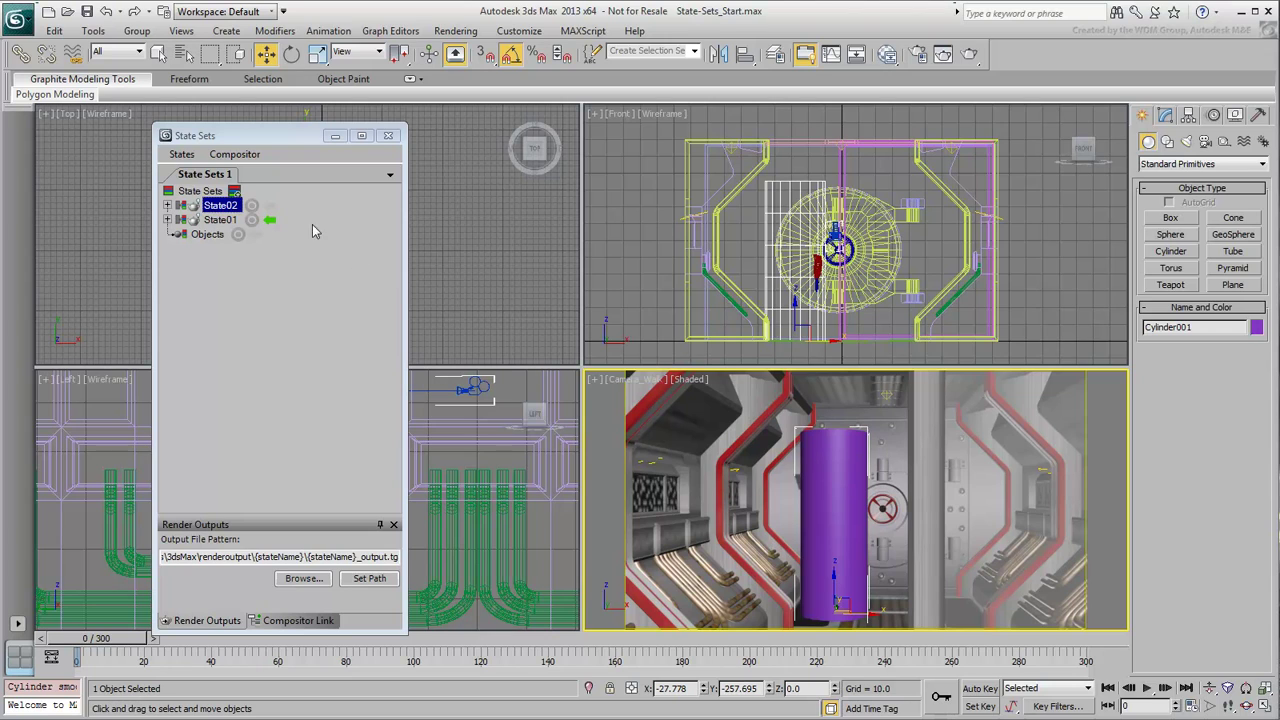
Make State02 current to check the cylinder there, and delete the cylinder after shifting it in the Front view
click(271, 209)
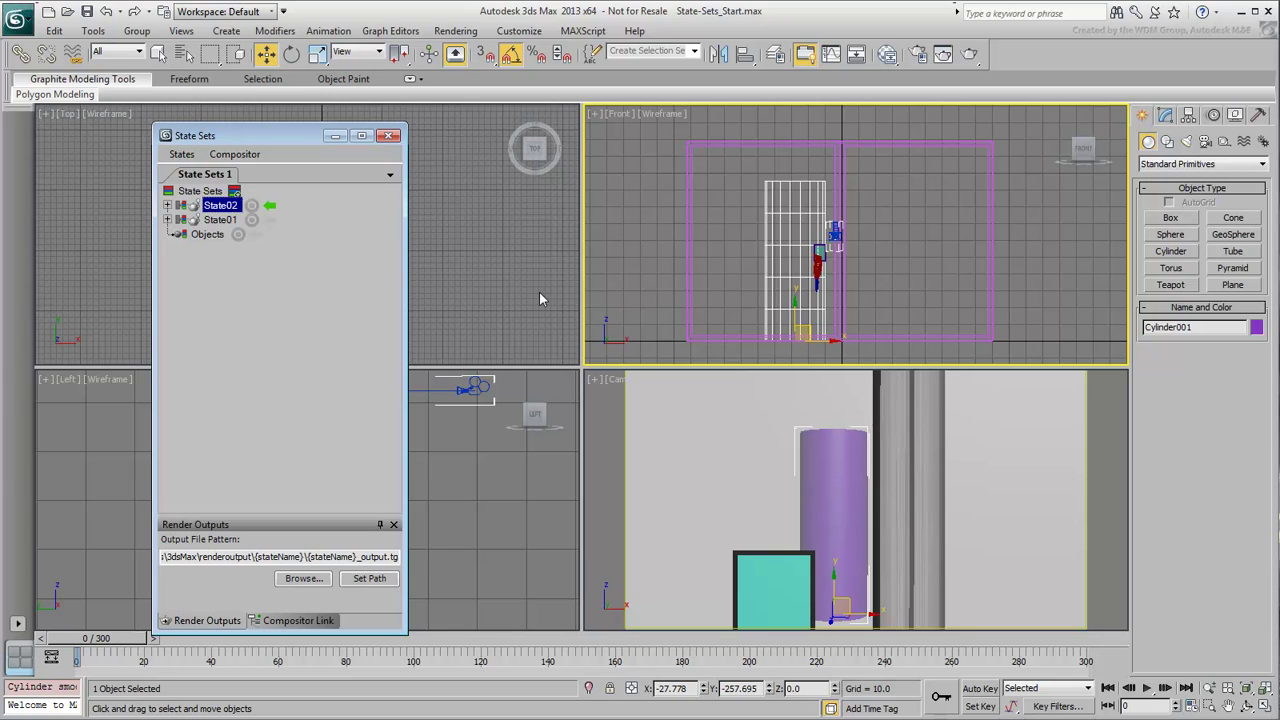
drag(790, 292, 763, 306)
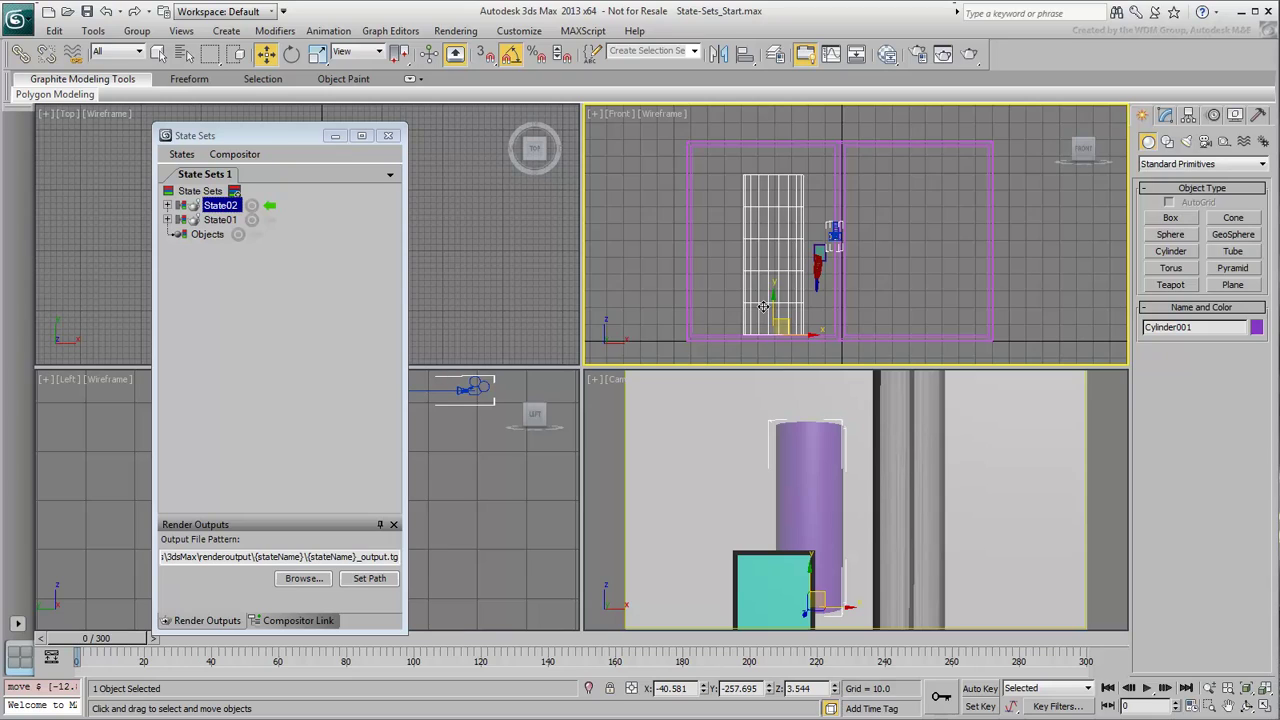
key(Delete)
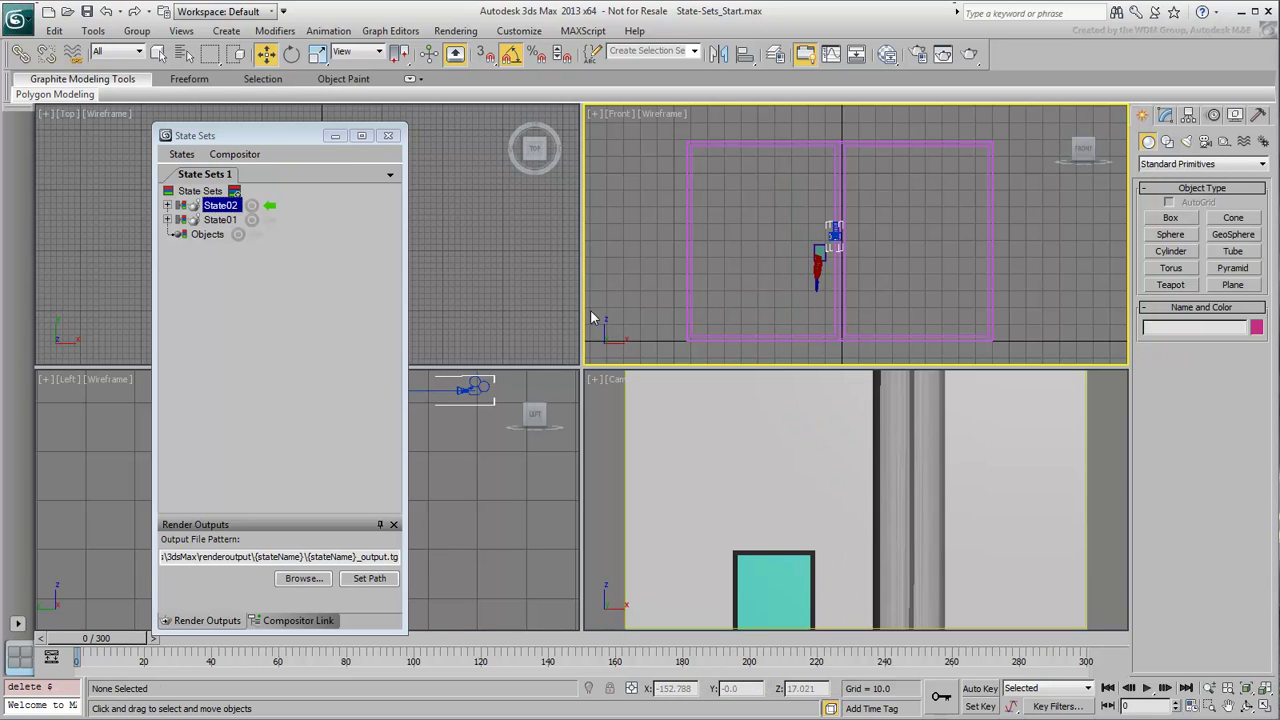
Open the name of State02 for editing in the state list
click(298, 358)
click(220, 205)
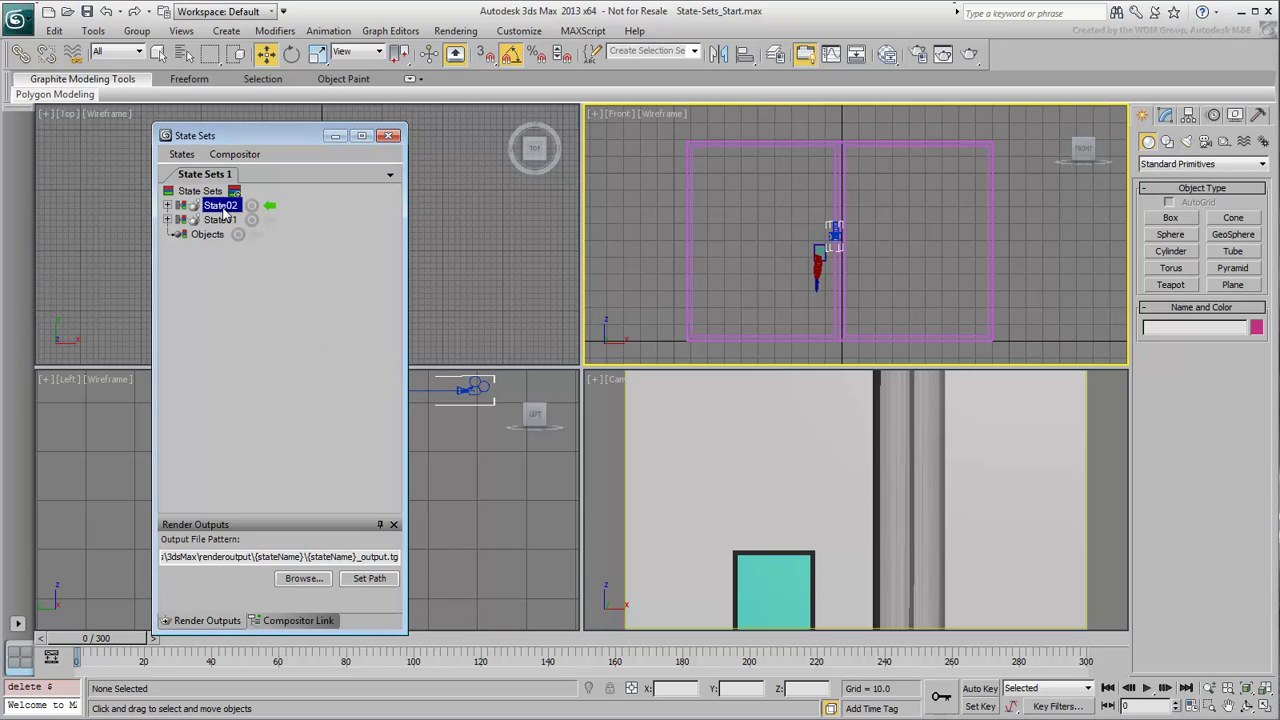
click(221, 205)
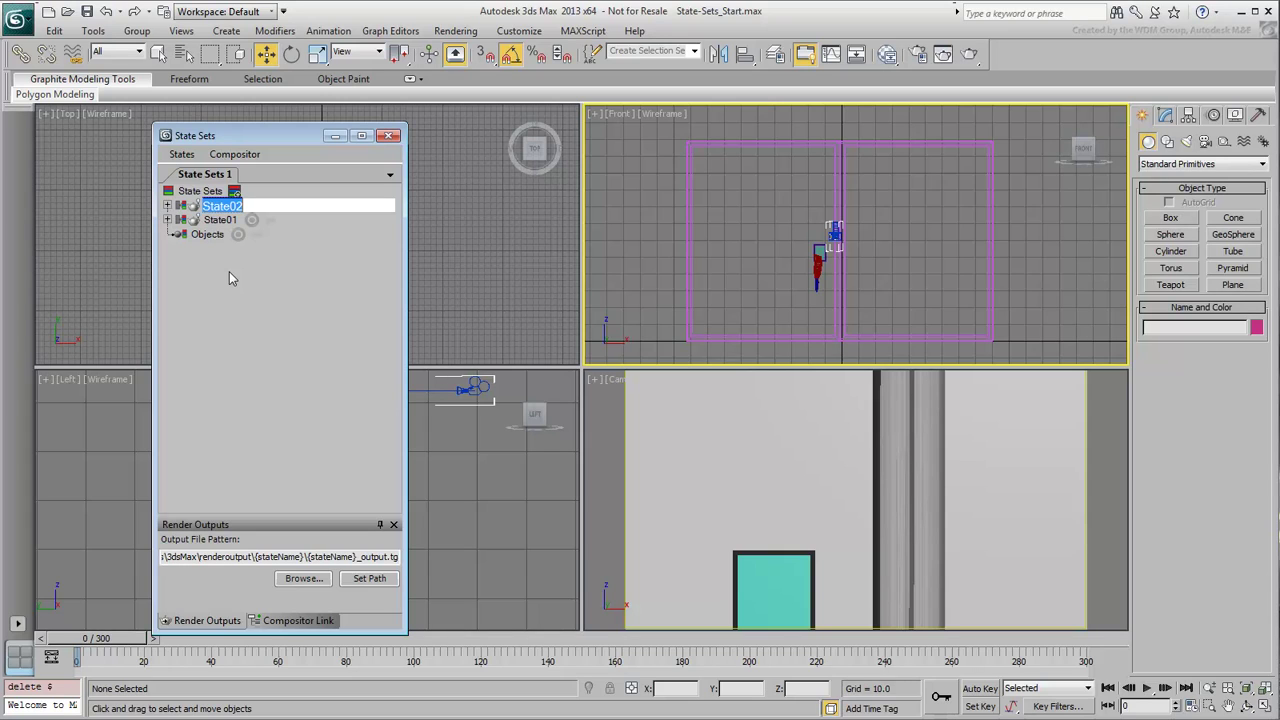
Set Rename on double-click to True in the Tree View section of the State Sets configuration and save it
click(180, 154)
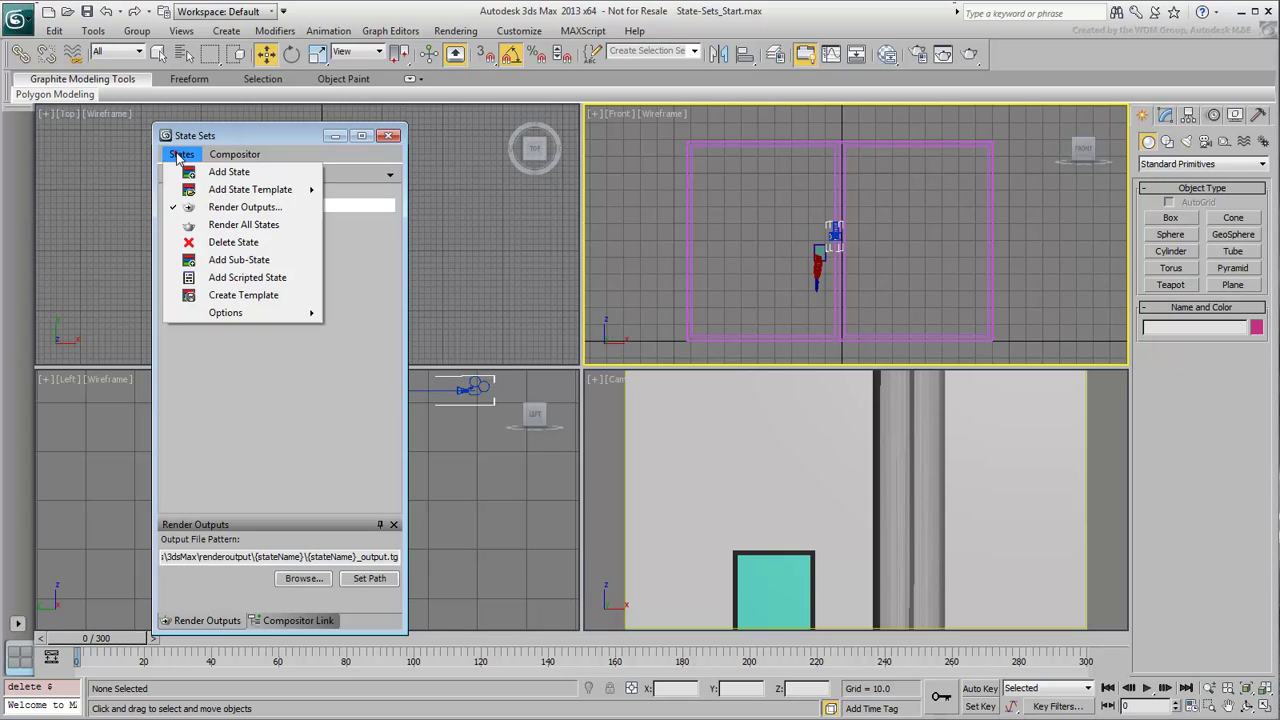
mouse_move(232, 312)
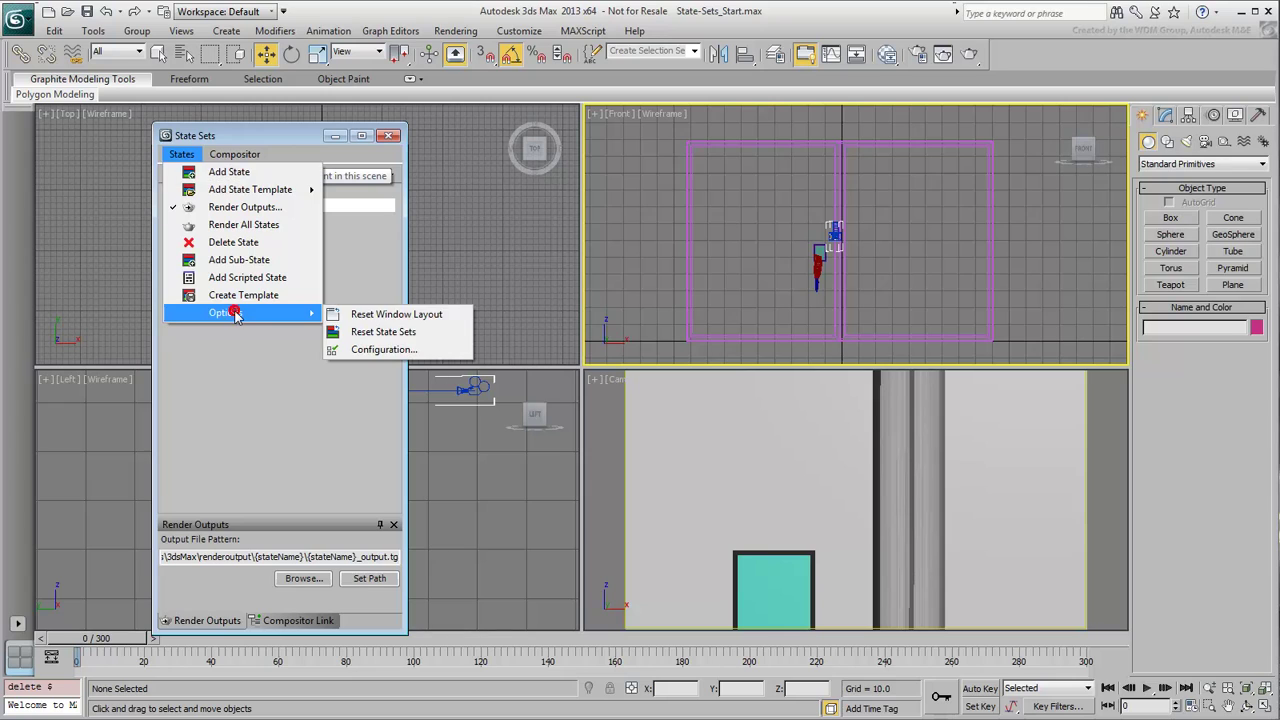
click(362, 349)
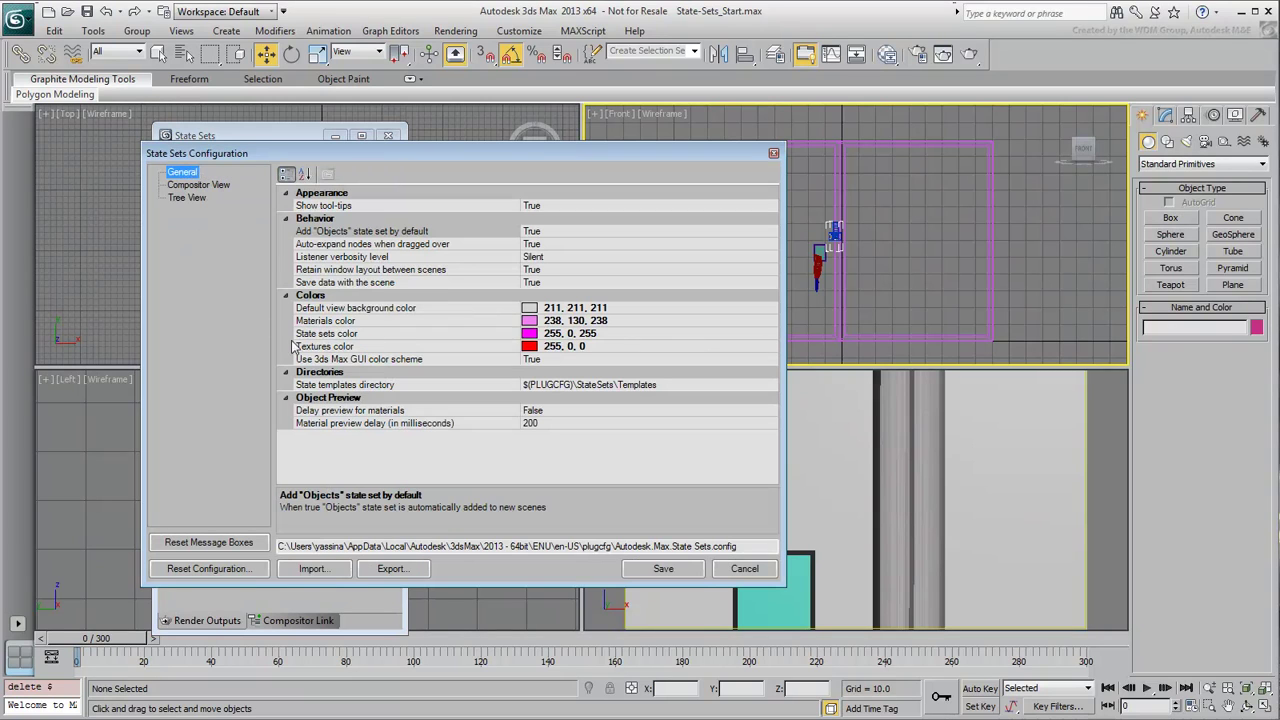
click(189, 198)
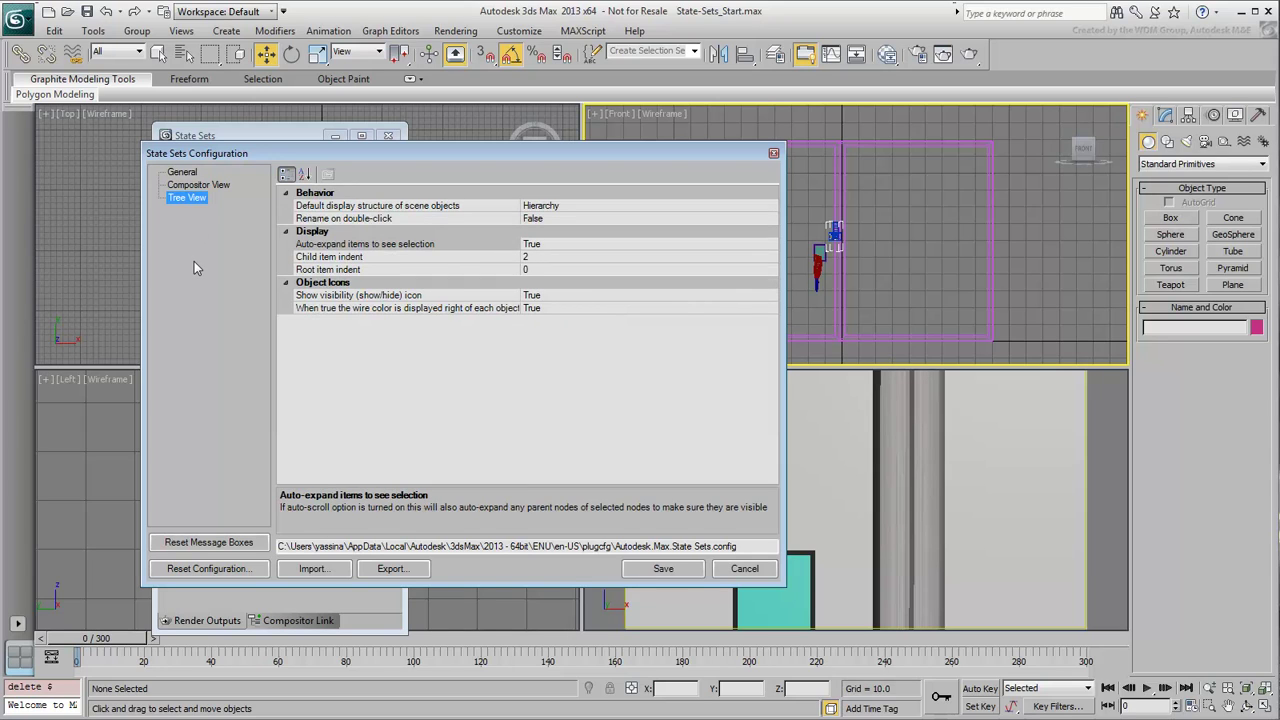
click(562, 218)
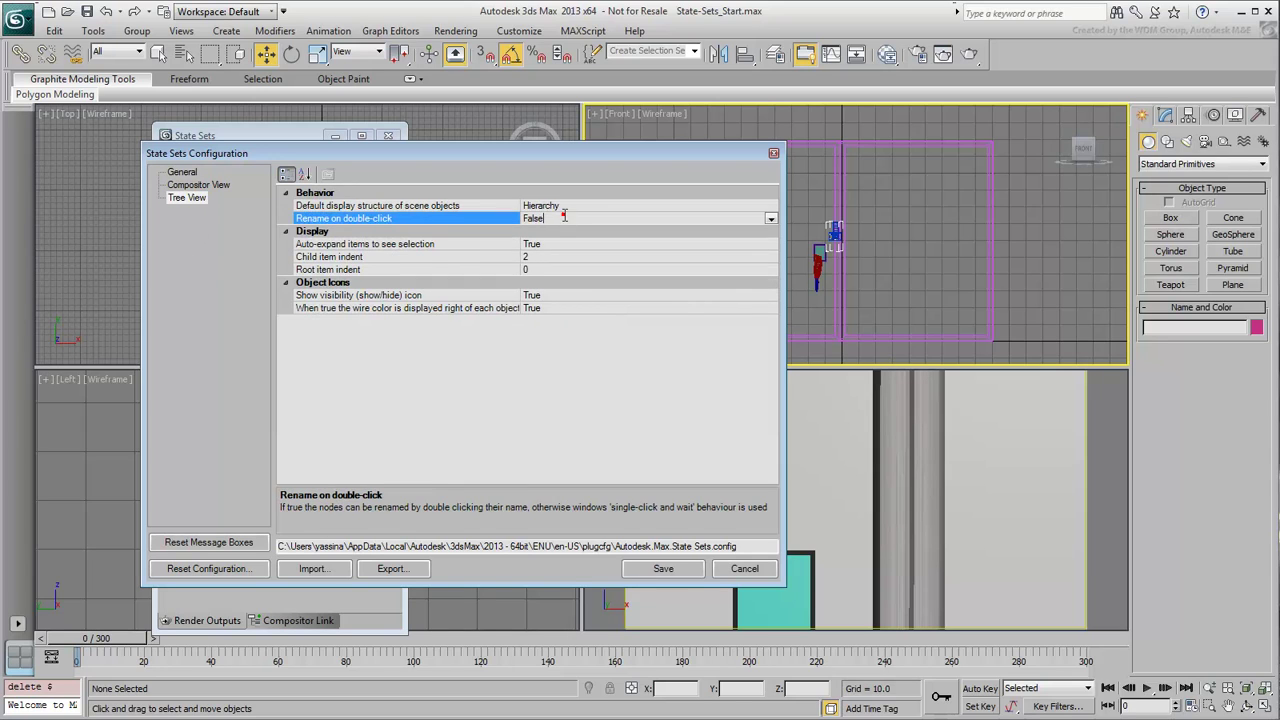
click(771, 219)
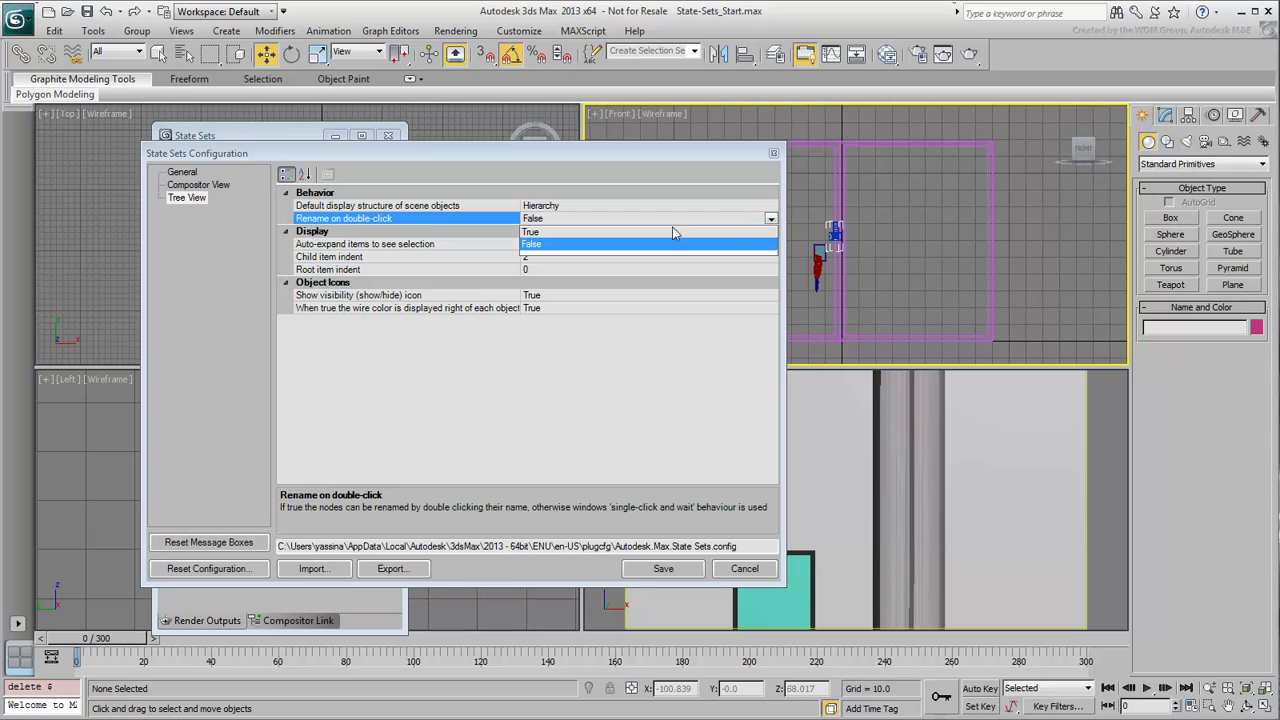
click(536, 233)
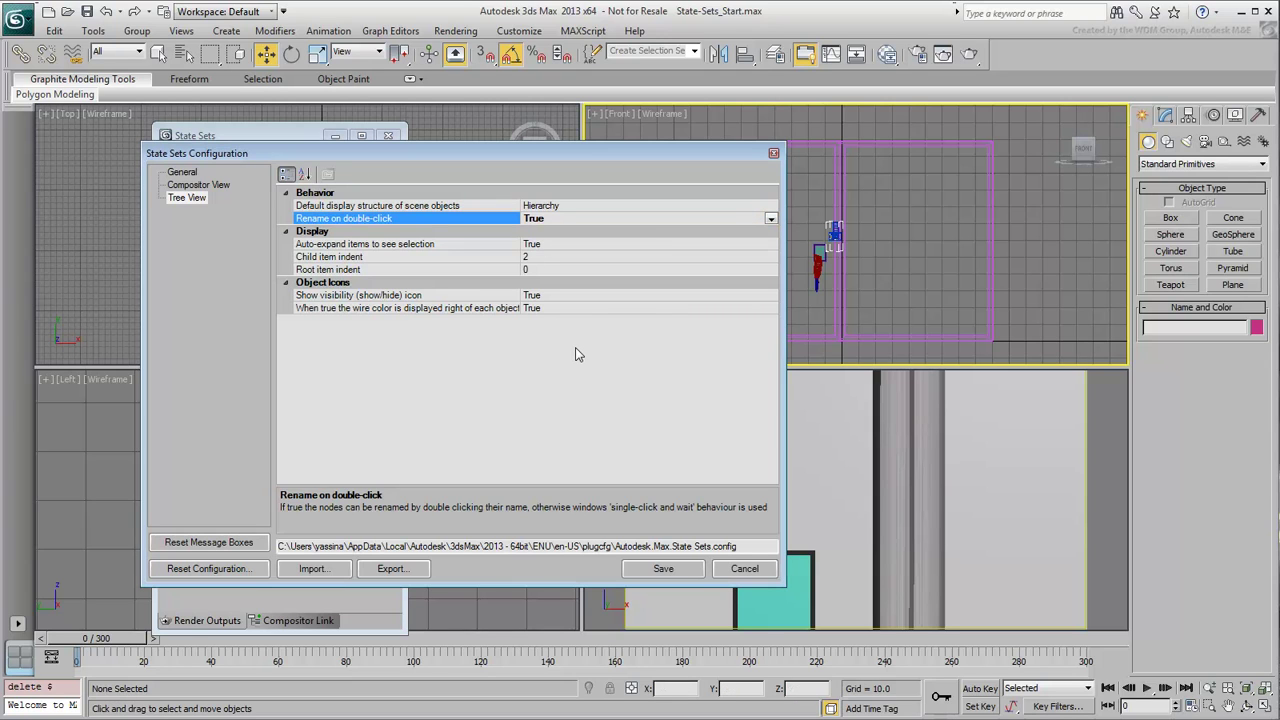
click(663, 568)
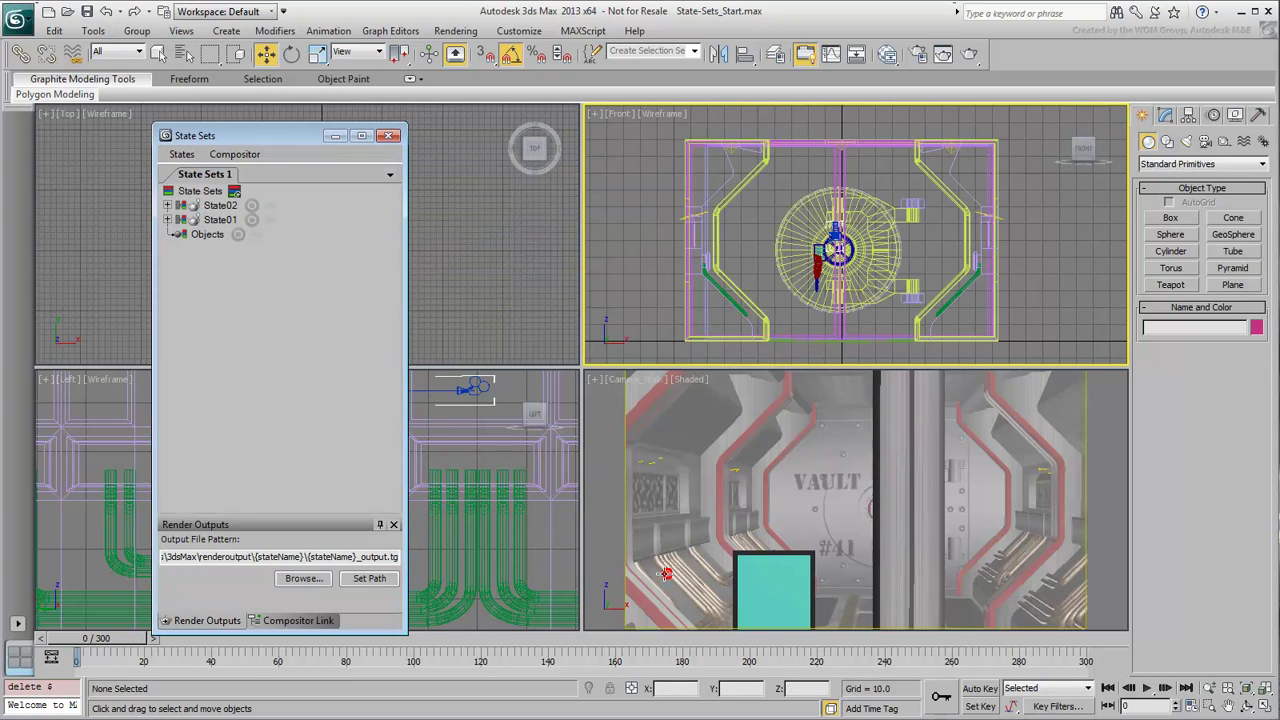
Rename State01 as One and State02 as Two, and clear the selection in the state list
double_click(220, 219)
text(One)
key(Return)
double_click(220, 205)
text(T)
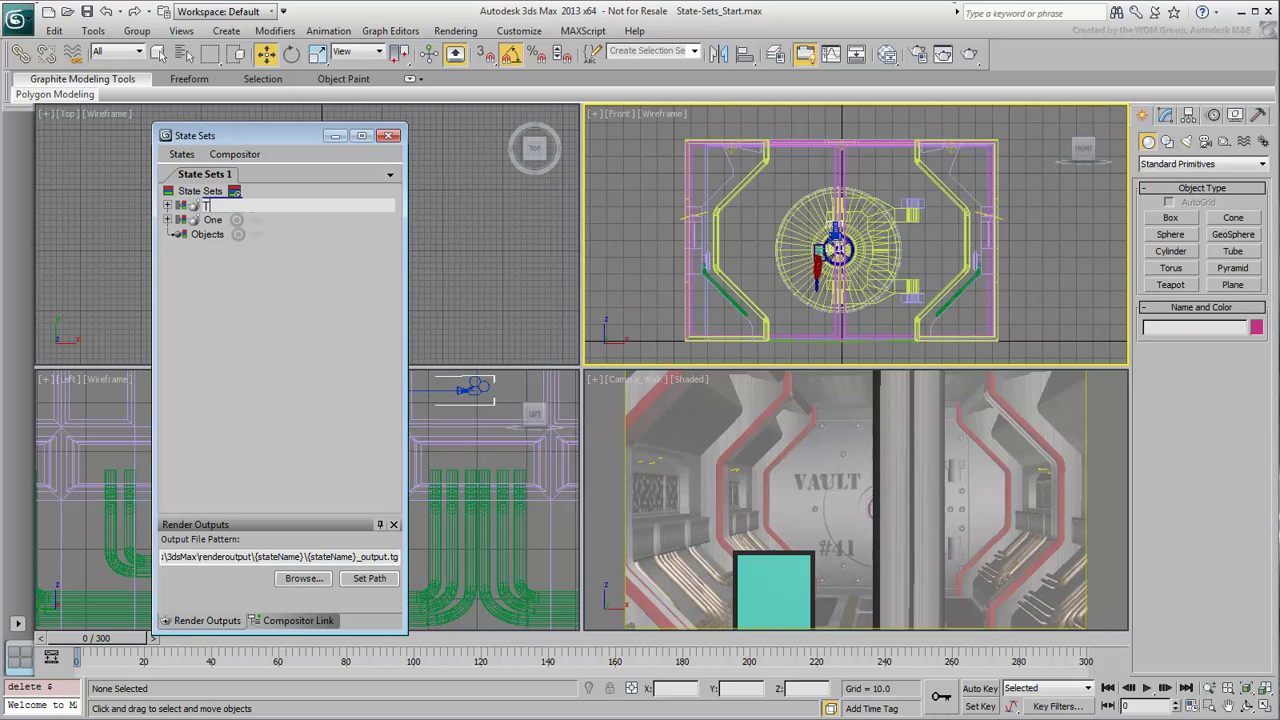
text(wo)
key(Return)
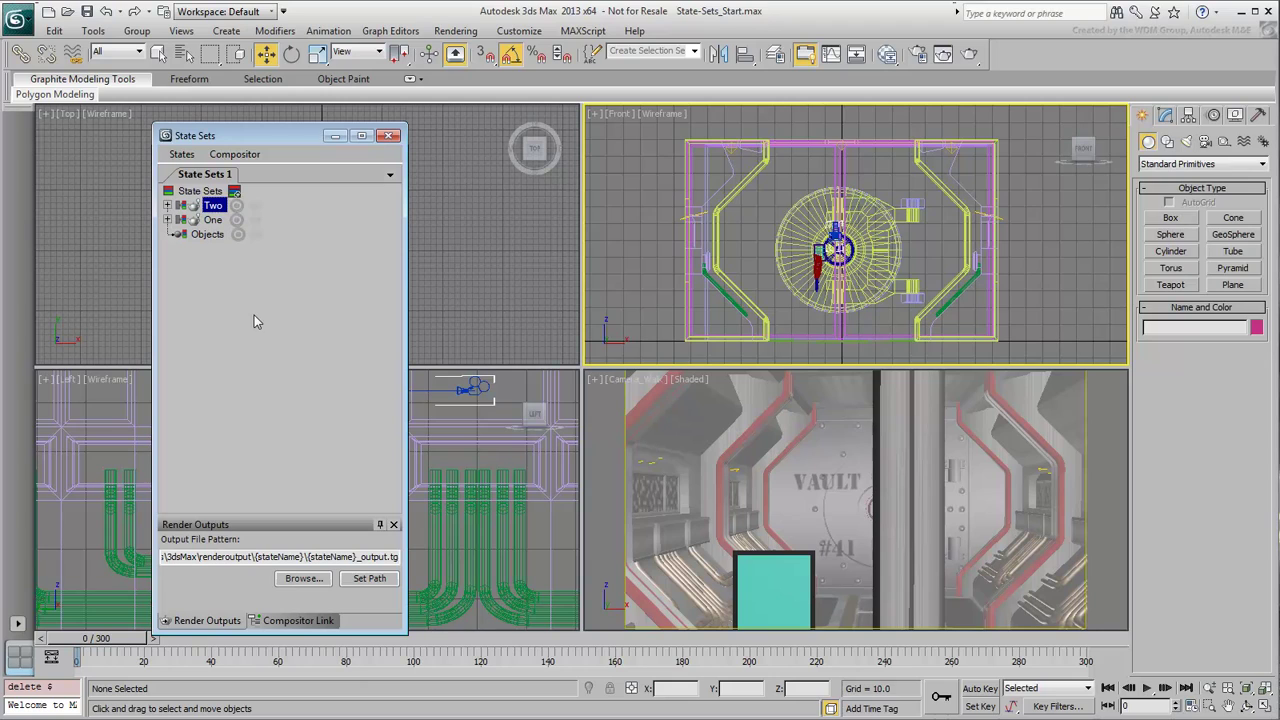
click(253, 316)
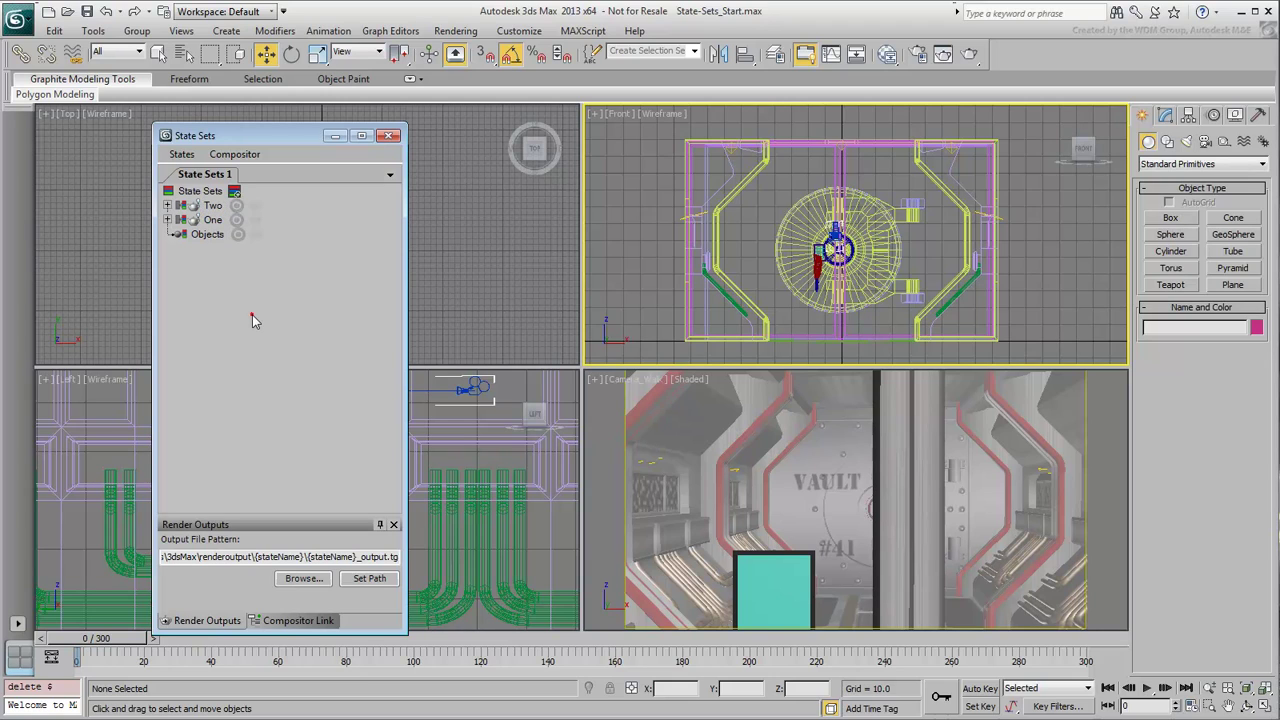
Disable state Two and try to make it the current state
click(181, 206)
mouse_move(254, 207)
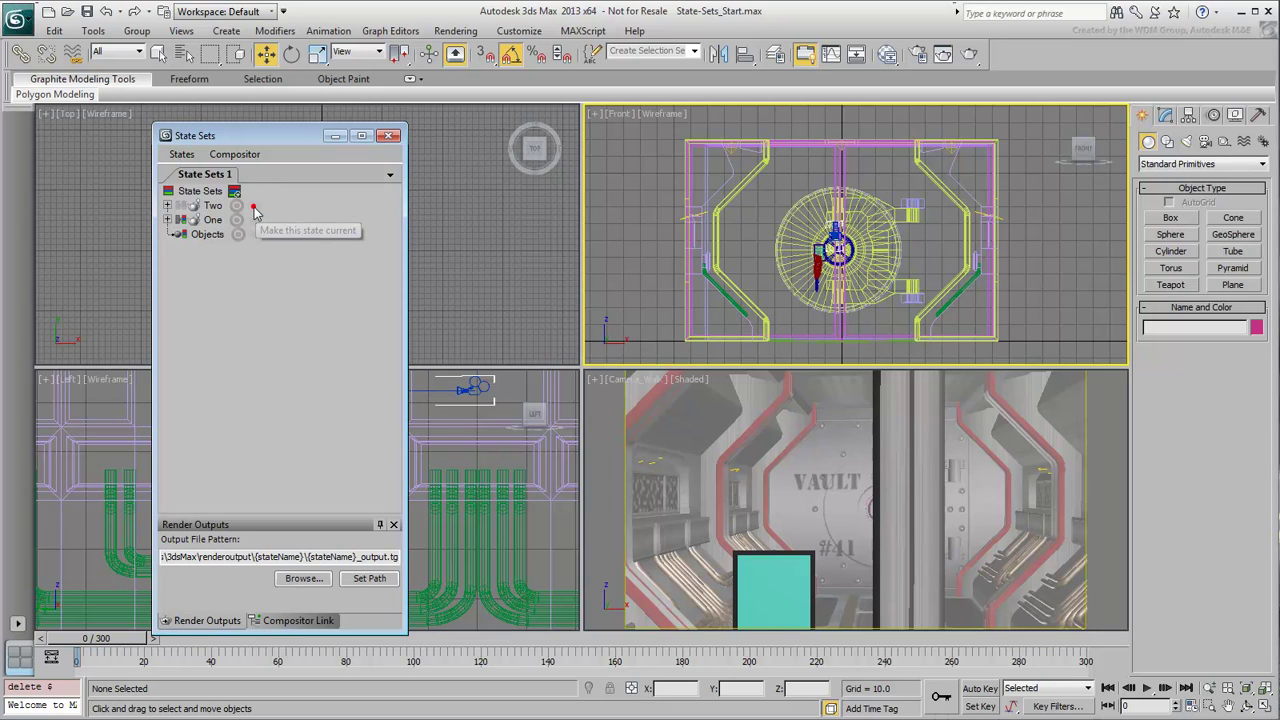
click(255, 207)
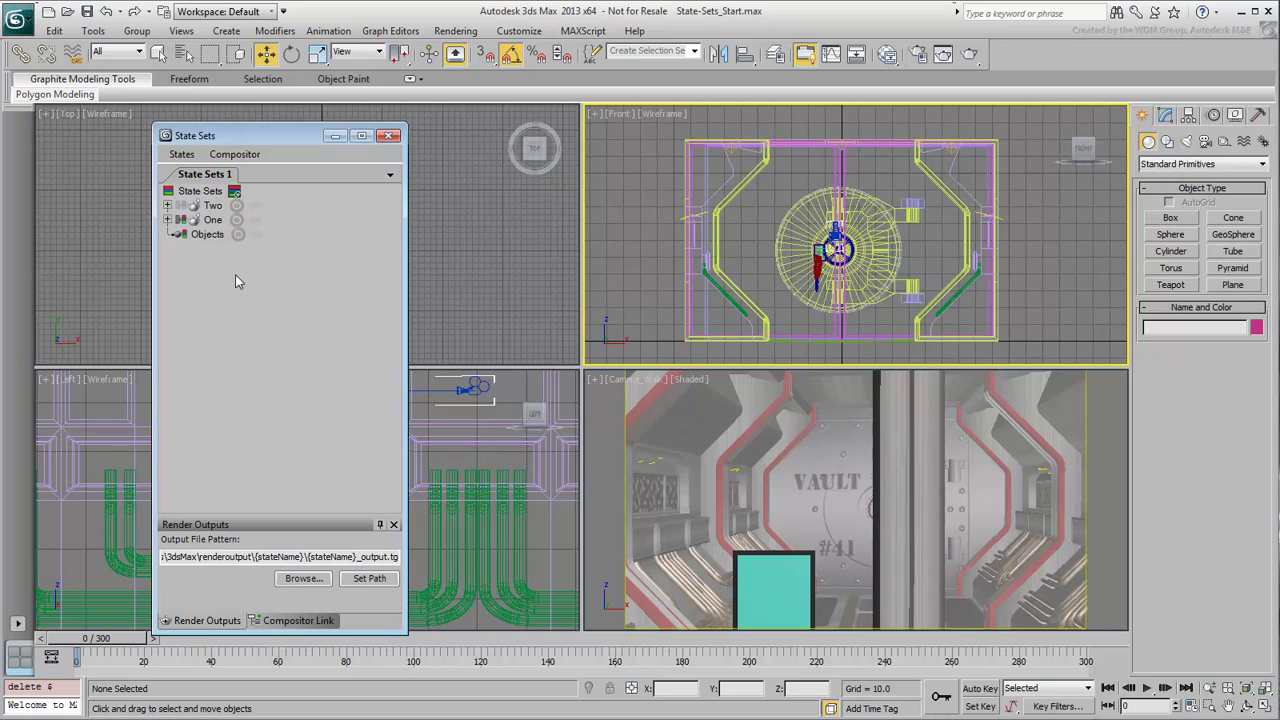
Re-enable state Two with its rendering turned off, and toggle it as the current state, leaving it off
click(181, 205)
click(255, 208)
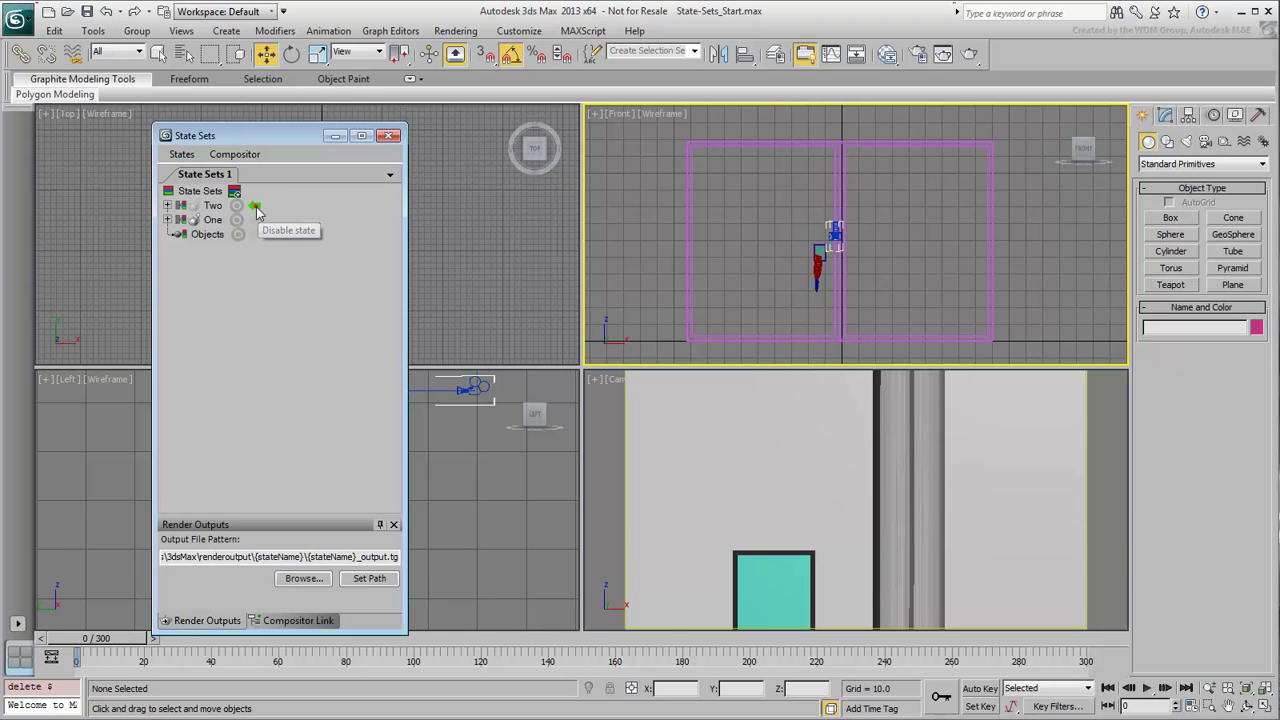
click(255, 207)
click(256, 208)
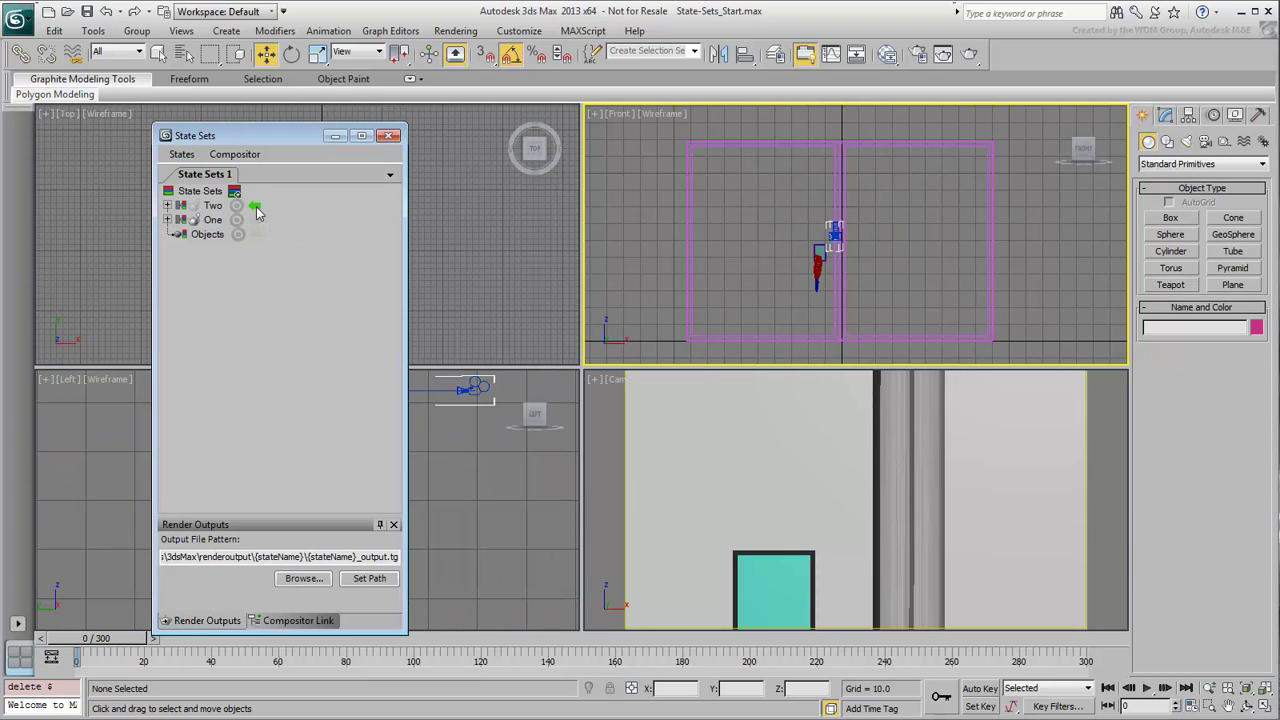
click(256, 208)
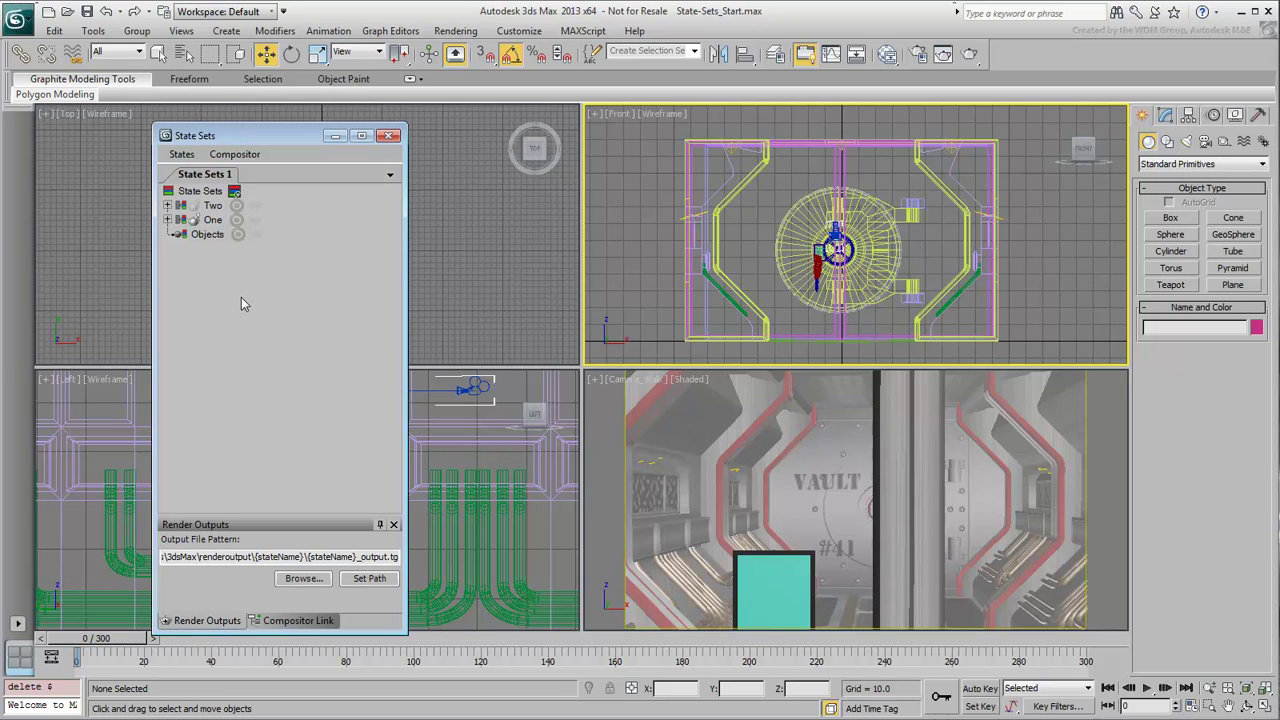
Delete states Two and One from the State Sets list and add a new empty state
click(240, 317)
click(212, 206)
key(Delete)
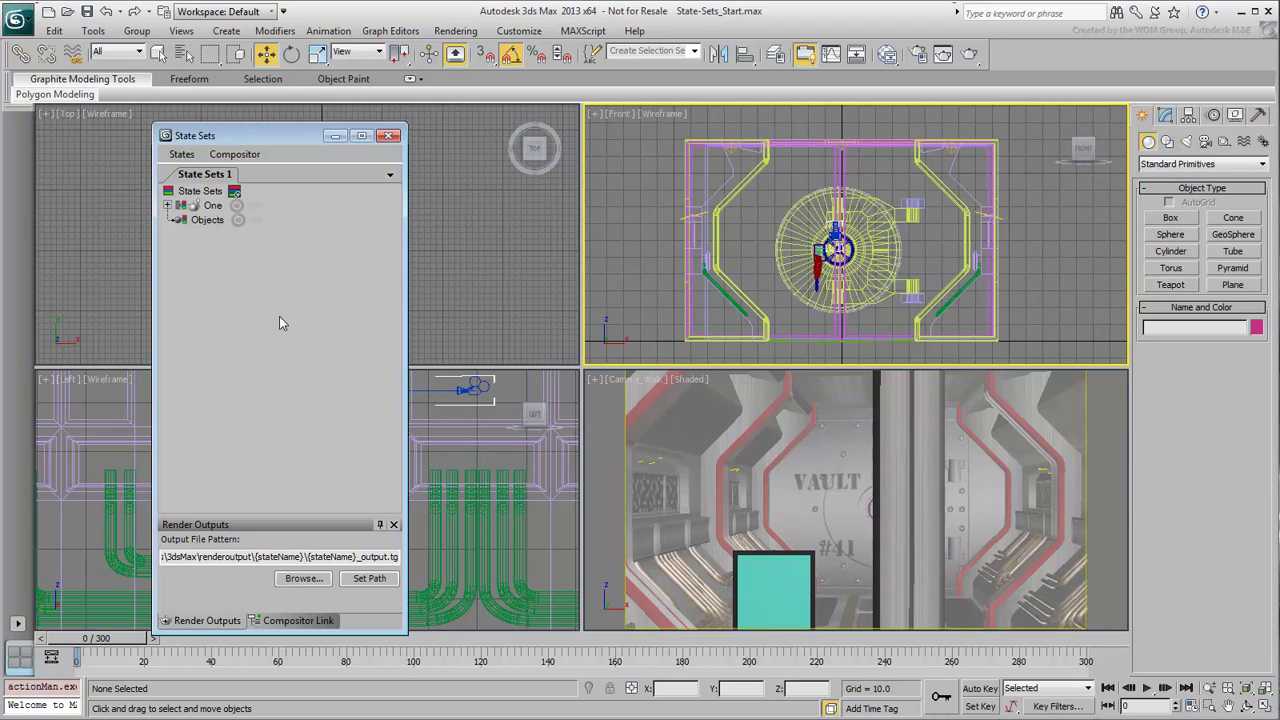
click(212, 205)
key(Delete)
key(ctrl+n)
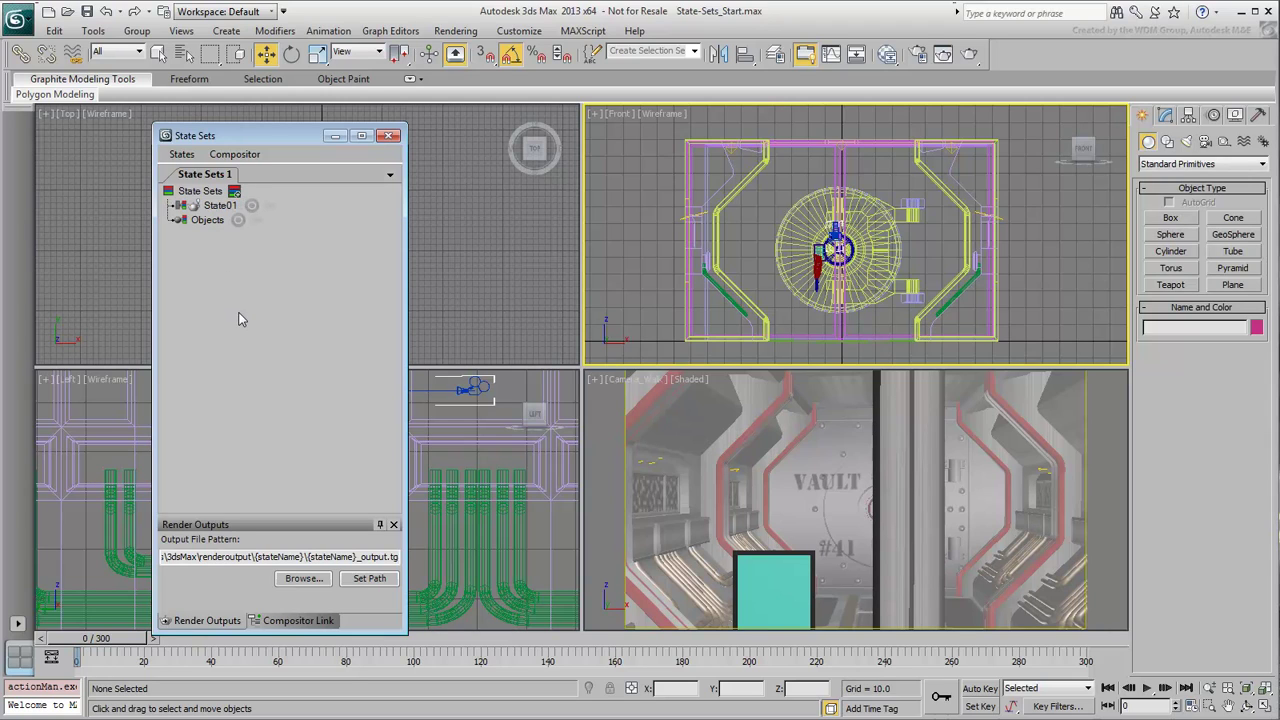